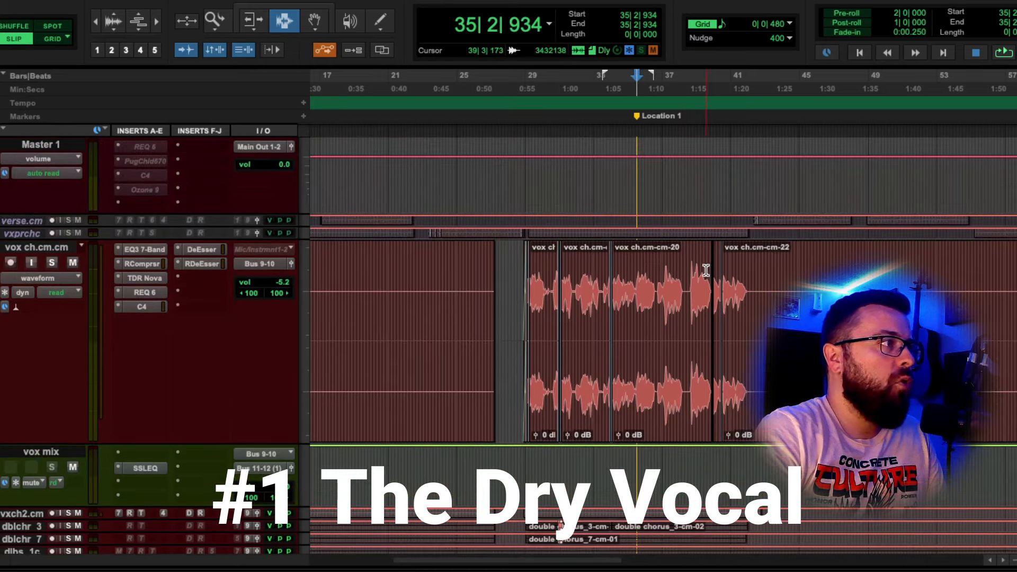
# Step: Zoom in on the vox ch.cm.cm chorus clips around Location 1 and play the vocal there
pyautogui.click(697, 297)
pyautogui.hotkey('ctrl', ']')
pyautogui.hotkey('ctrl', ']')
pyautogui.hotkey('ctrl', ']')
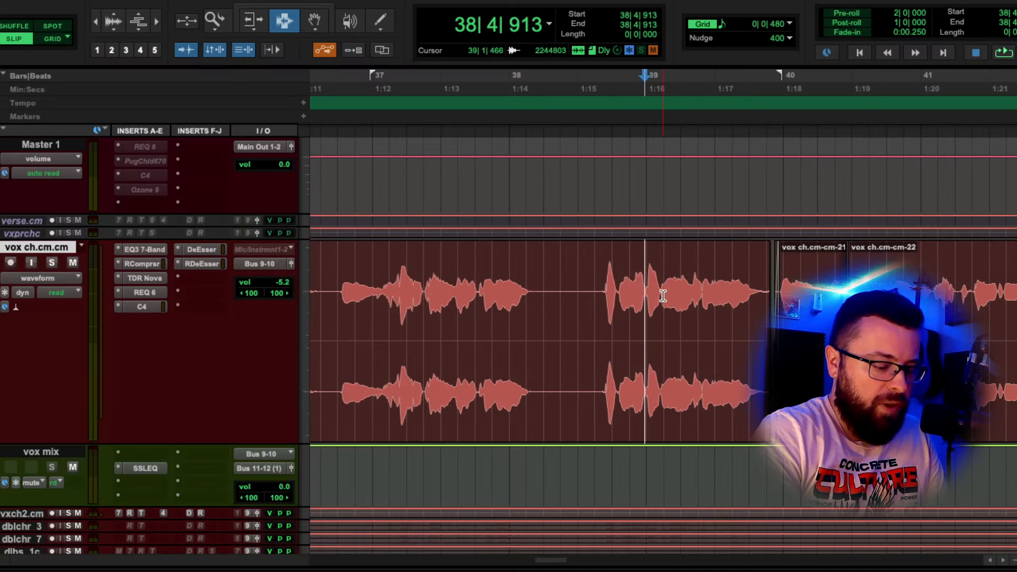
pyautogui.click(663, 295)
pyautogui.hotkey('ctrl', '[')
pyautogui.hotkey('ctrl', '[')
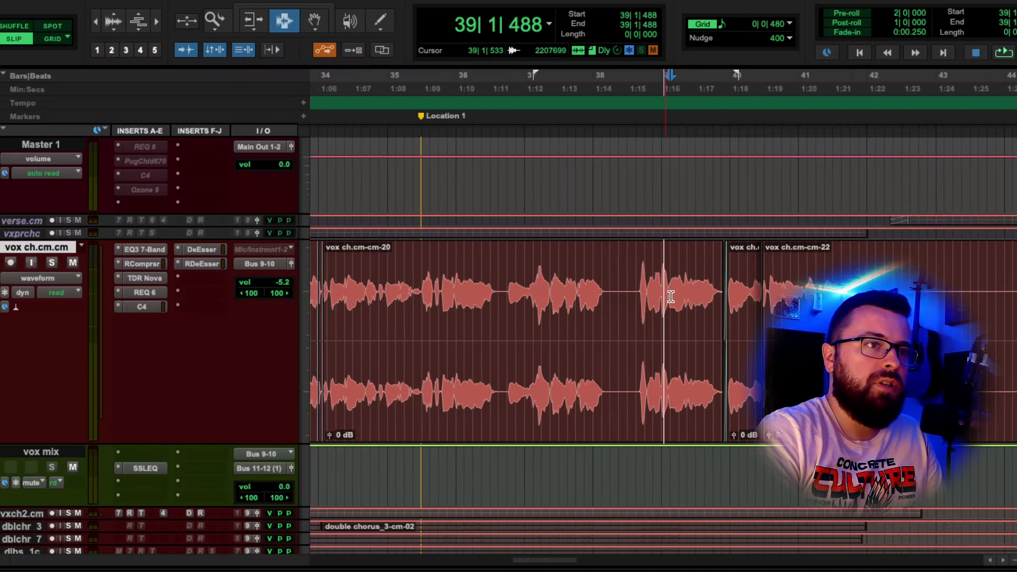
pyautogui.click(581, 276)
pyautogui.hotkey('ctrl', ']')
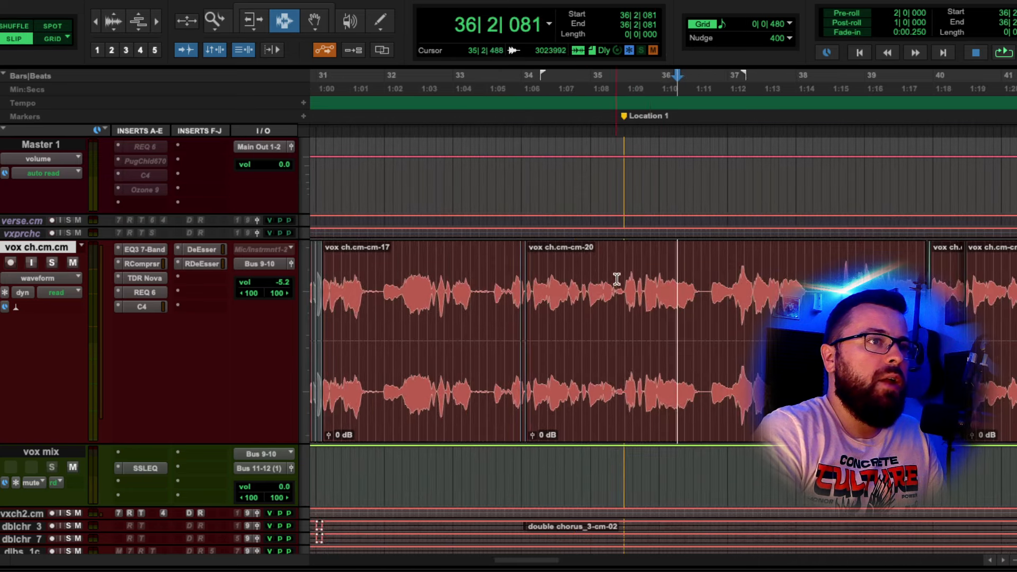
pyautogui.press('space')
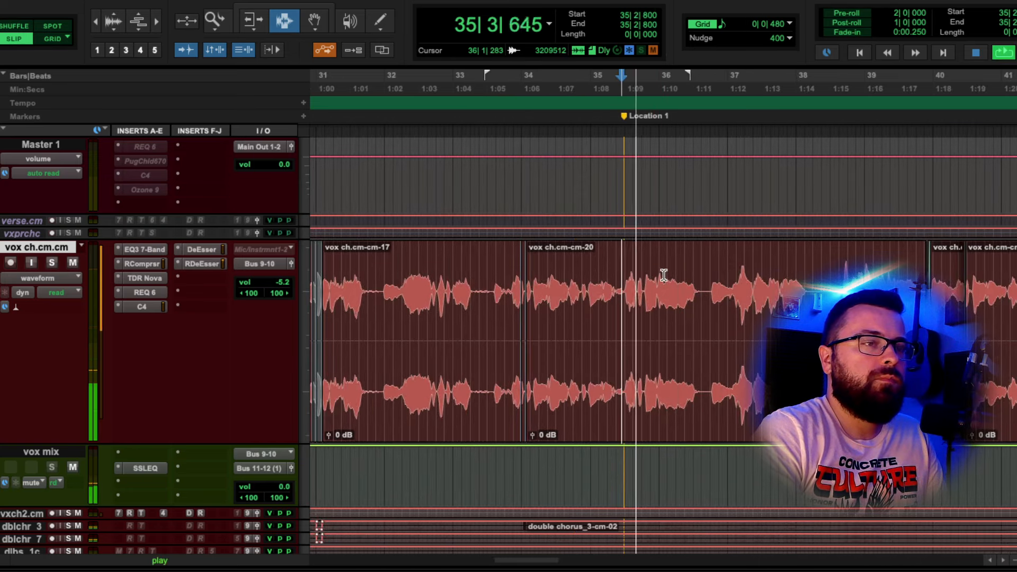
# Step: Audition the lead vocal together with the beat from about bar 34 through the Location 1 marker
pyautogui.click(694, 280)
pyautogui.hotkey('ctrl', ']')
pyautogui.click(420, 265)
pyautogui.press('space')
pyautogui.press('space')
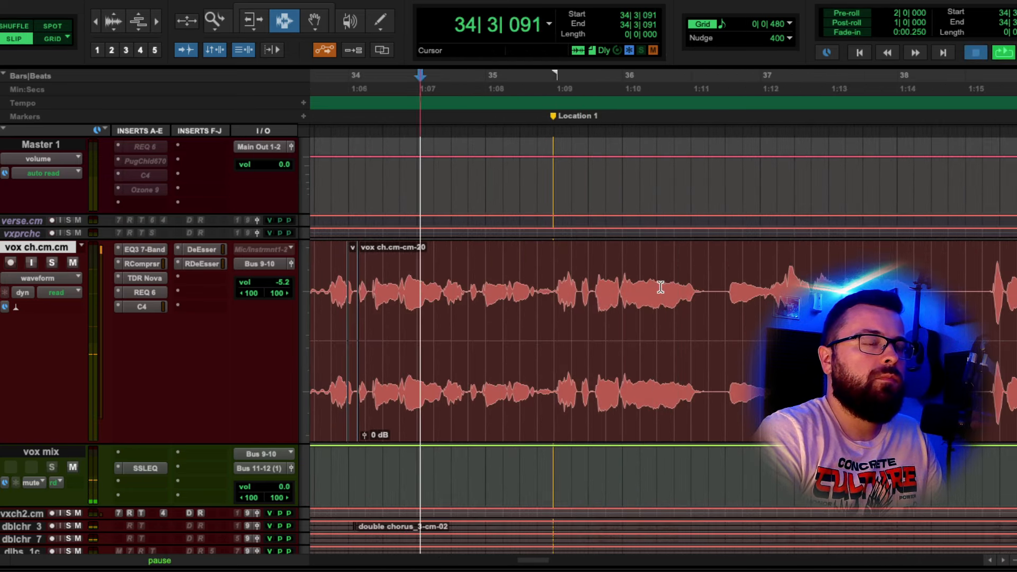
pyautogui.click(639, 276)
pyautogui.hotkey('ctrl', ']')
pyautogui.scroll(1, 680, 300)
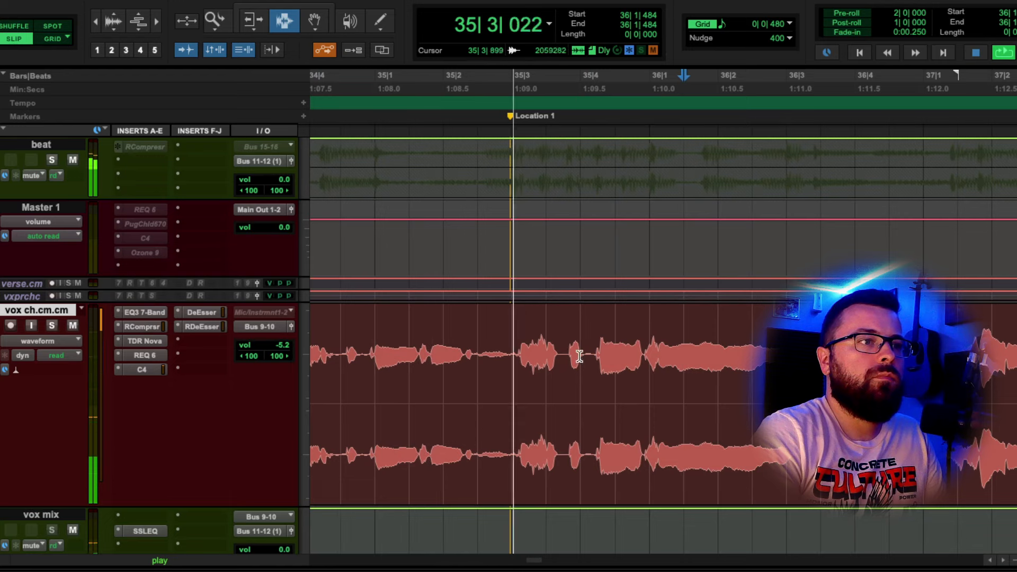
pyautogui.press('space')
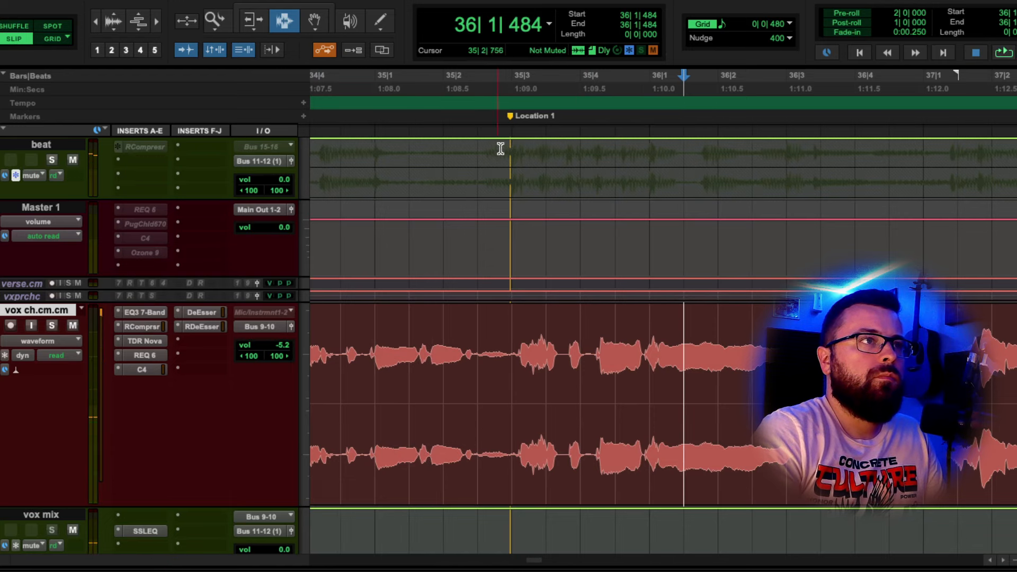
# Step: Play the beat and lead vocal from just before Location 1 to locate the phrase for the dry vocal effect
pyautogui.click(517, 141)
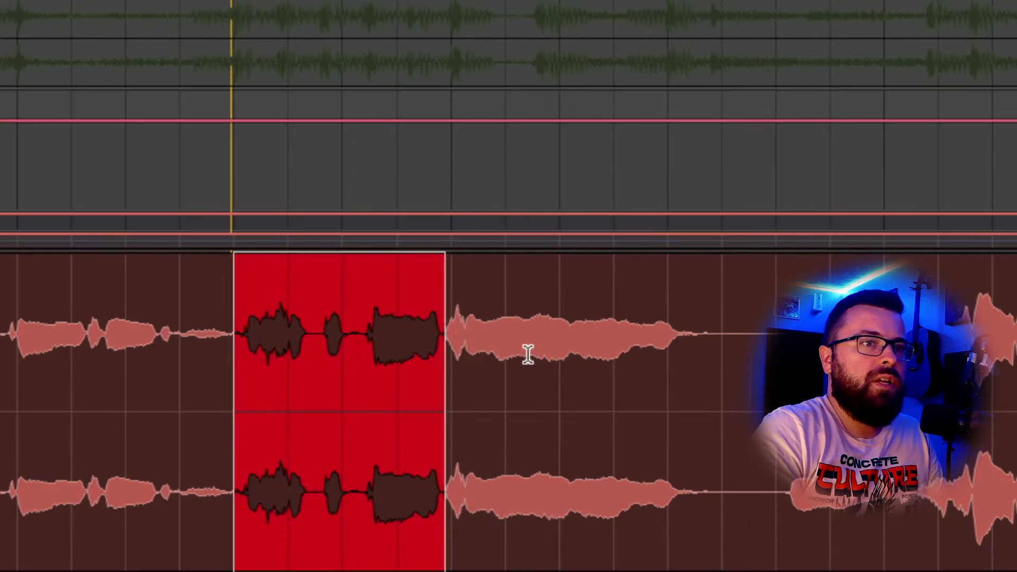
pyautogui.click(207, 6)
pyautogui.press('space')
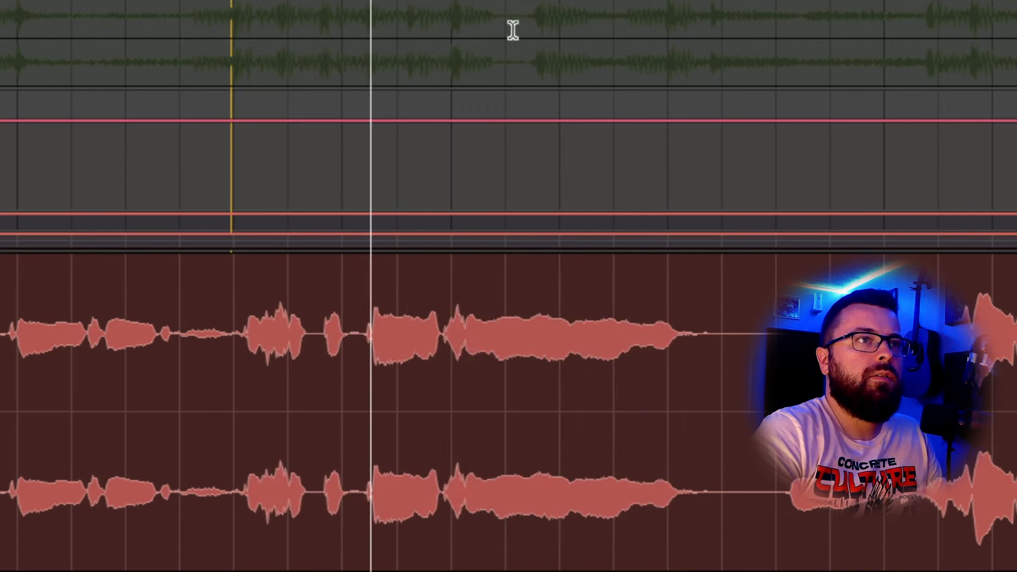
pyautogui.press('space')
# Step: Select the beat from Location 1 to about 1:10.3 and mute that section with its mute automation
pyautogui.click(530, 17)
pyautogui.moveTo(510, 21); pyautogui.dragTo(231, 55)
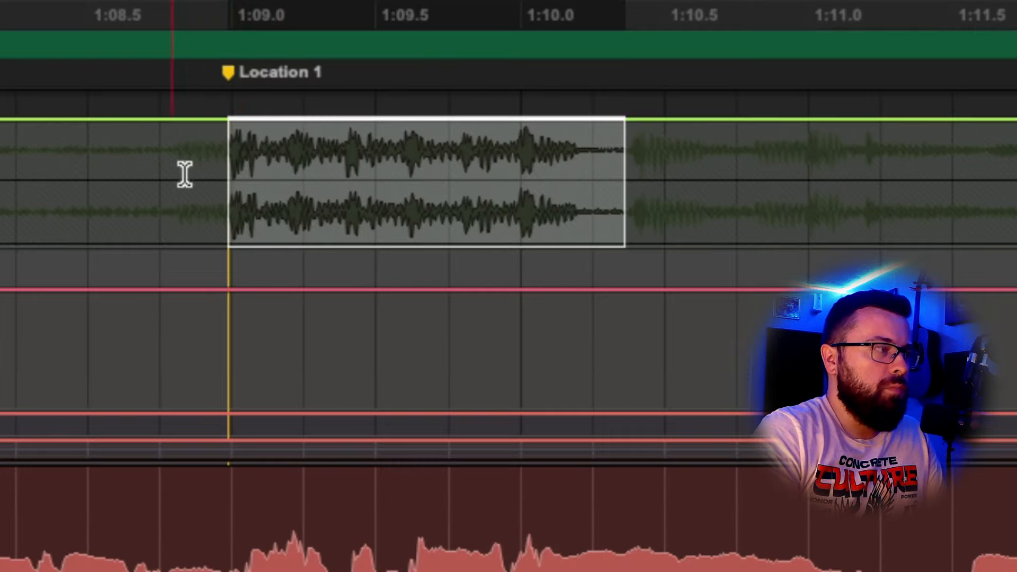
pyautogui.moveTo(432, 139); pyautogui.dragTo(441, 343)
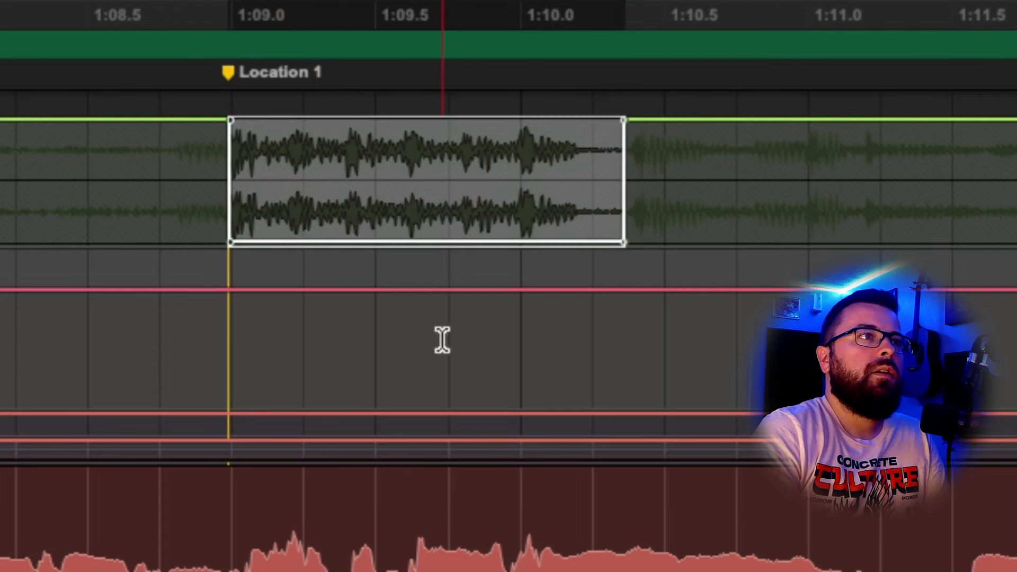
# Step: Select the vocal phrase from 35|3|041 to 36|3|369 and carry the selection through the stacked vocal tracks to check them
pyautogui.click(238, 516)
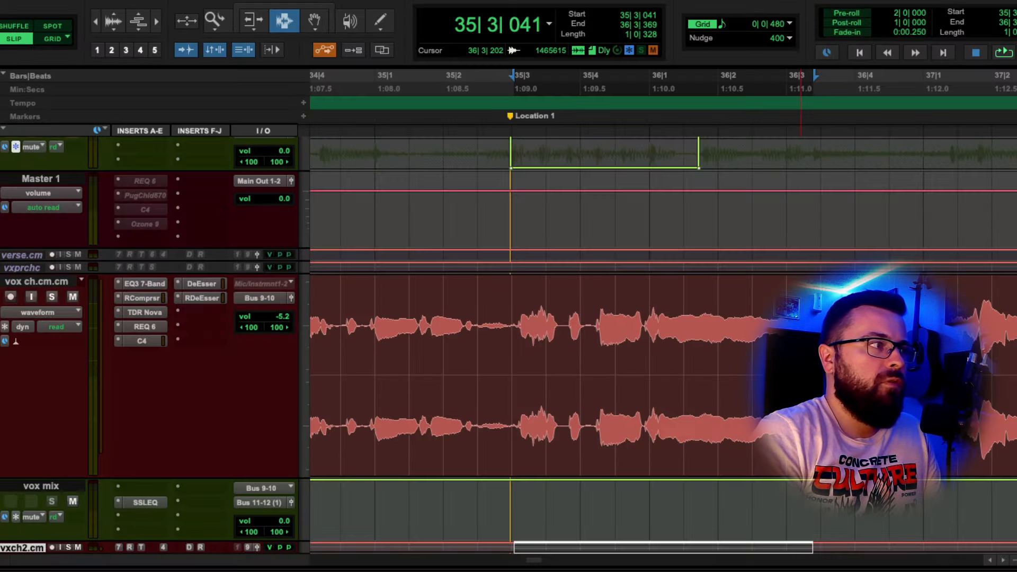
pyautogui.scroll(-5, 662, 318)
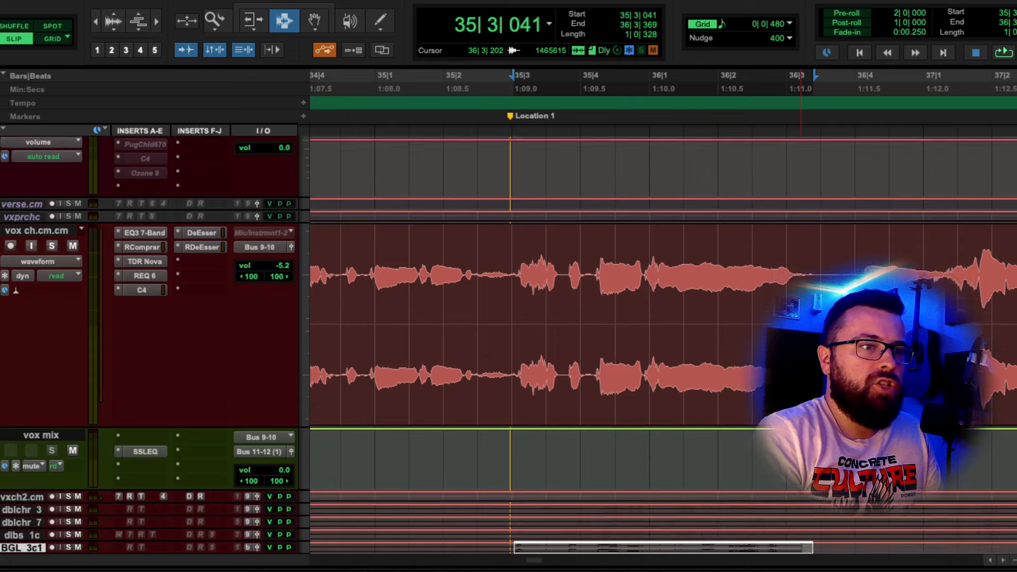
pyautogui.scroll(-2, 662, 344)
pyautogui.press('p')
pyautogui.press('p')
pyautogui.press('p')
pyautogui.press('p')
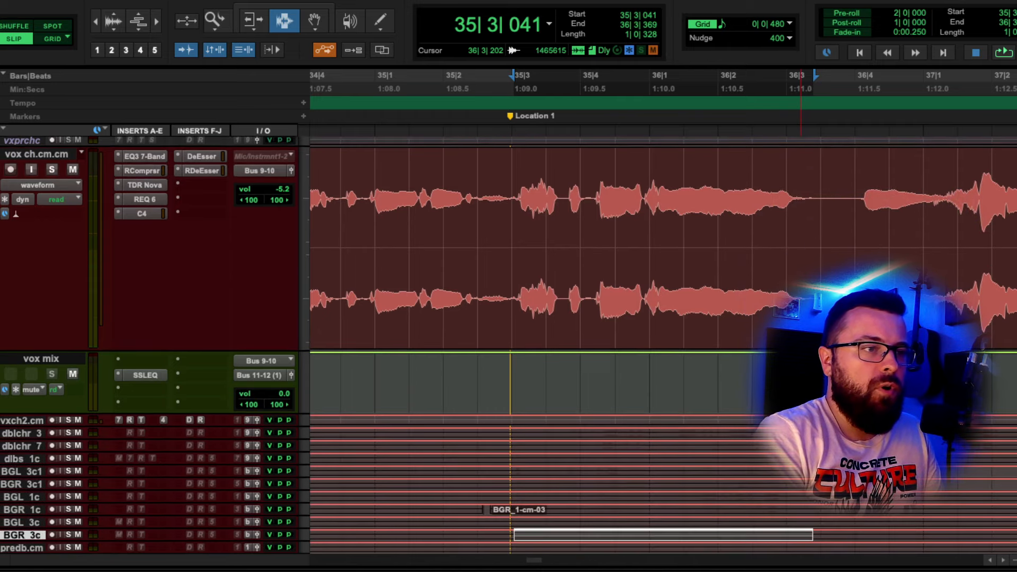
pyautogui.press('p')
pyautogui.press('p')
pyautogui.press('p')
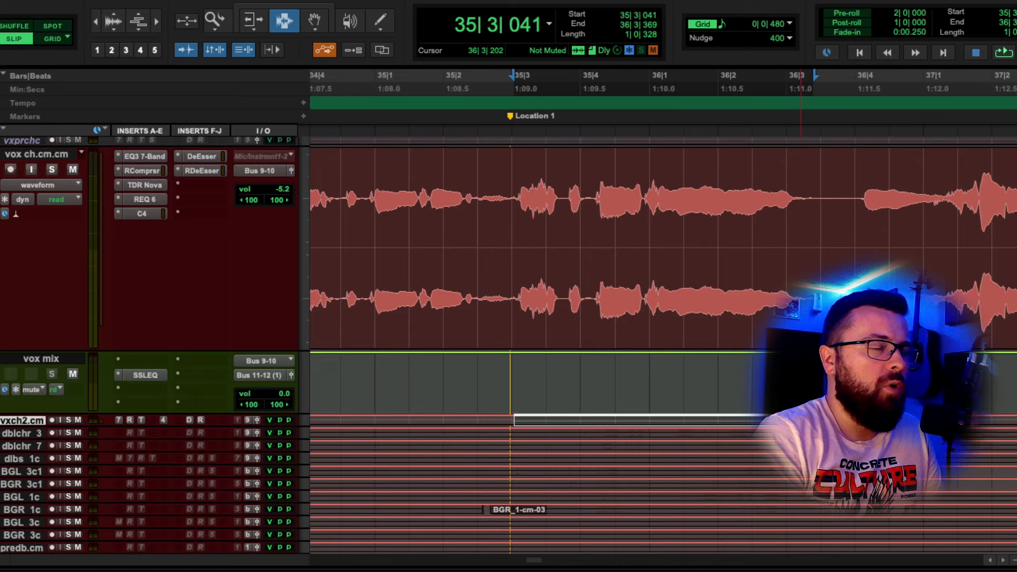
# Step: Mute the doubles and background vocal tracks over the phrase, using the range 35|3|041 to 36|3|581
pyautogui.hotkey('shift', ';')
pyautogui.hotkey('shift', ';')
pyautogui.press(';')
pyautogui.press(';')
pyautogui.press(';')
pyautogui.press(';')
pyautogui.press(';')
pyautogui.press(';')
pyautogui.press(';')
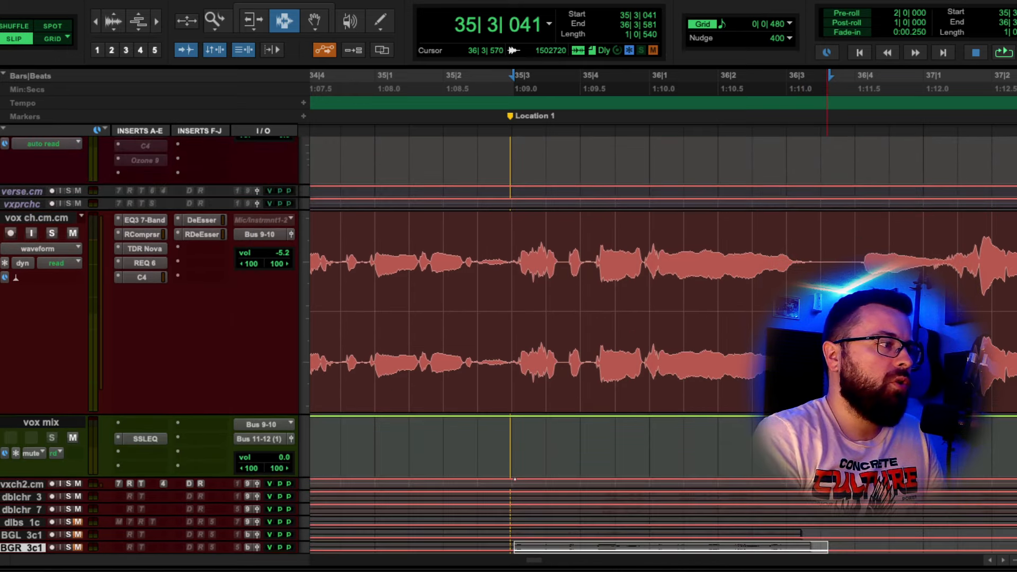
pyautogui.press(';')
pyautogui.press(';')
pyautogui.press(';')
pyautogui.press(';')
pyautogui.press(';')
pyautogui.press(';')
pyautogui.press(';')
pyautogui.press(';')
pyautogui.press(';')
pyautogui.press(';')
pyautogui.press(';')
pyautogui.press(';')
pyautogui.press(';')
pyautogui.press(';')
pyautogui.press(';')
pyautogui.press(';')
pyautogui.press(';')
# Step: Mute the auto verb track with mute automation over the selected range from 35|3|041 to 36|3|581
pyautogui.press('p')
pyautogui.press('p')
pyautogui.press('p')
pyautogui.press('p')
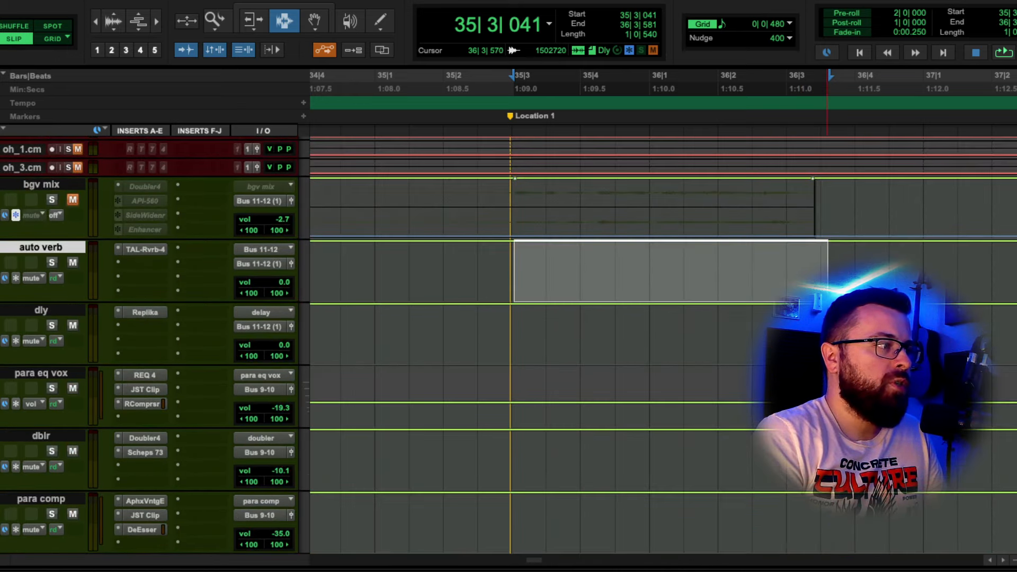
pyautogui.hotkey('shift', 'm')
pyautogui.press('F6')
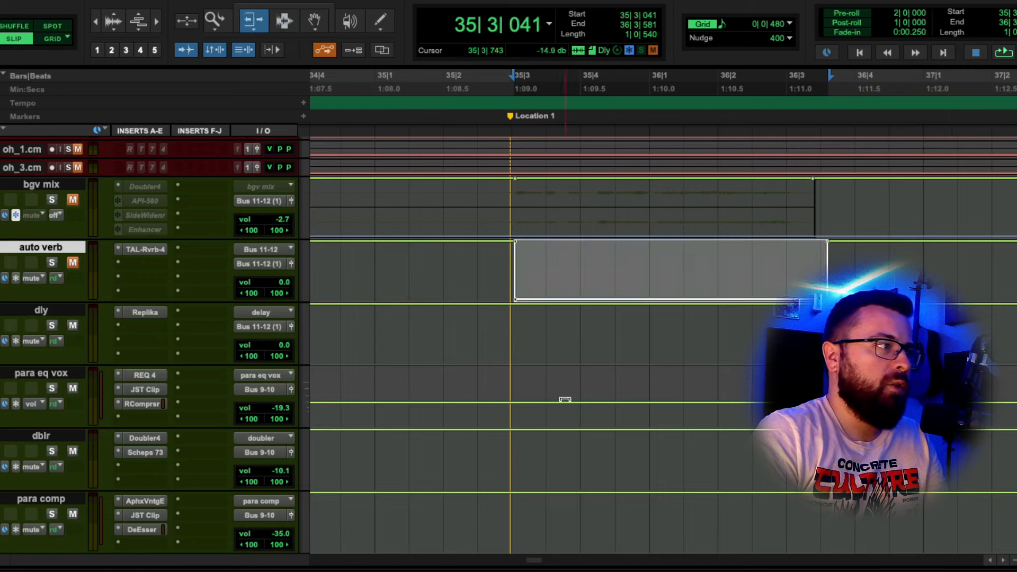
# Step: Play the phrase to check which effects still sound, and mute the reverb track over the selected range
pyautogui.press('space')
pyautogui.press('space')
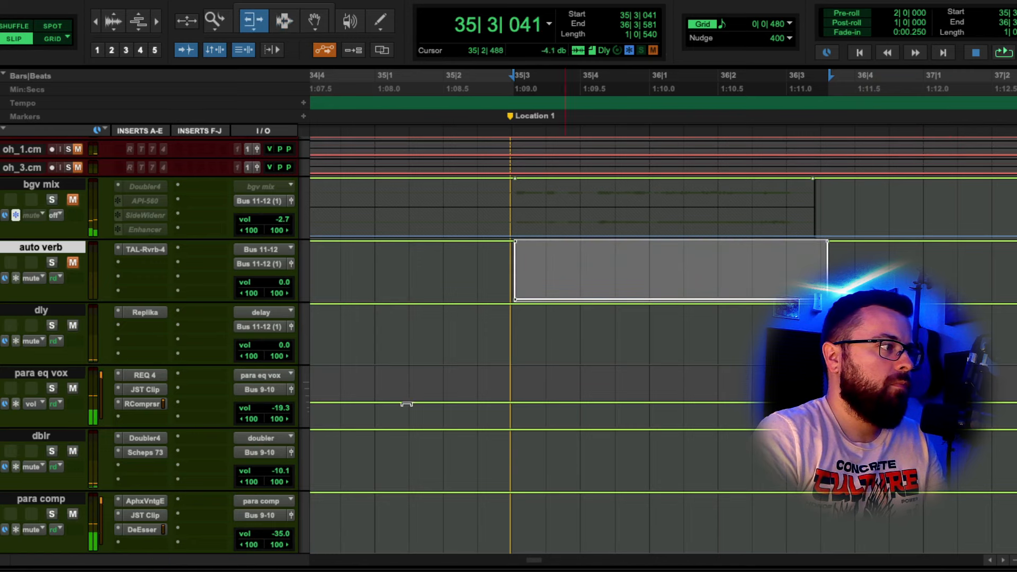
pyautogui.scroll(5, 432, 404)
pyautogui.press('space')
pyautogui.press('space')
pyautogui.scroll(-5, 431, 405)
pyautogui.press('space')
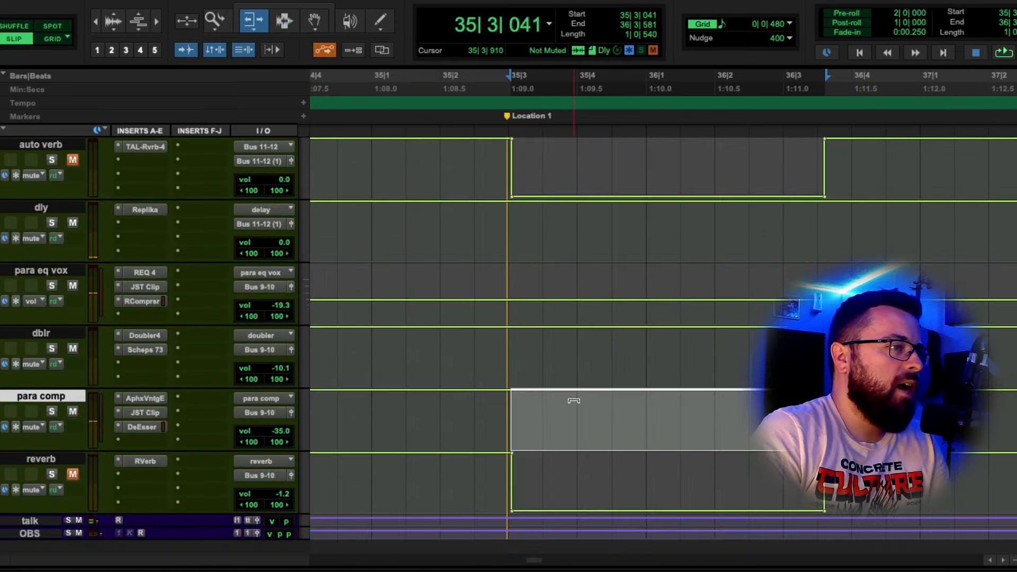
# Step: Mute the para comp and dblr effect tracks over the selected range with mute automation
pyautogui.moveTo(575, 412); pyautogui.dragTo(591, 498)
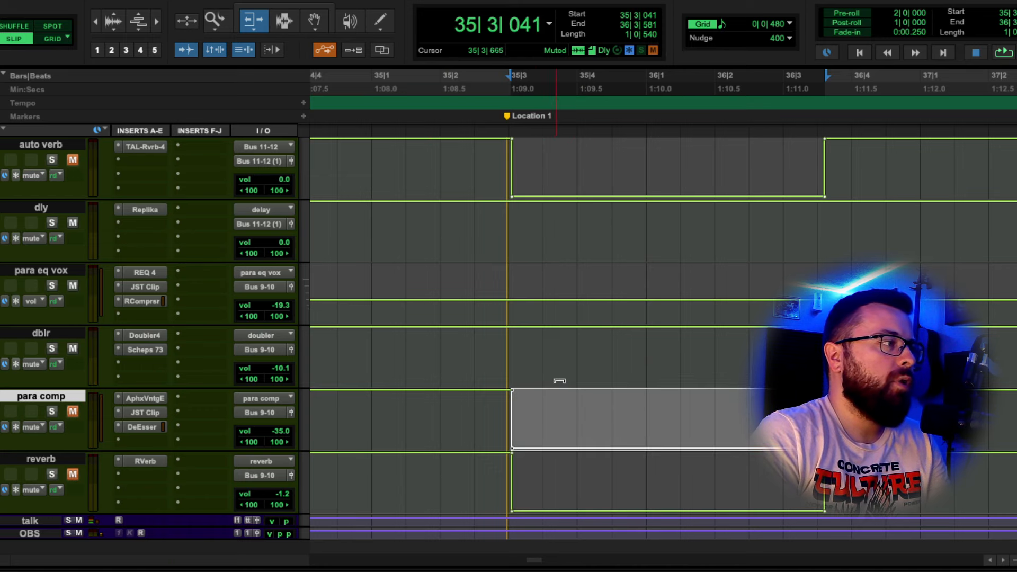
pyautogui.press('p')
pyautogui.moveTo(572, 341); pyautogui.dragTo(590, 465)
pyautogui.press('p')
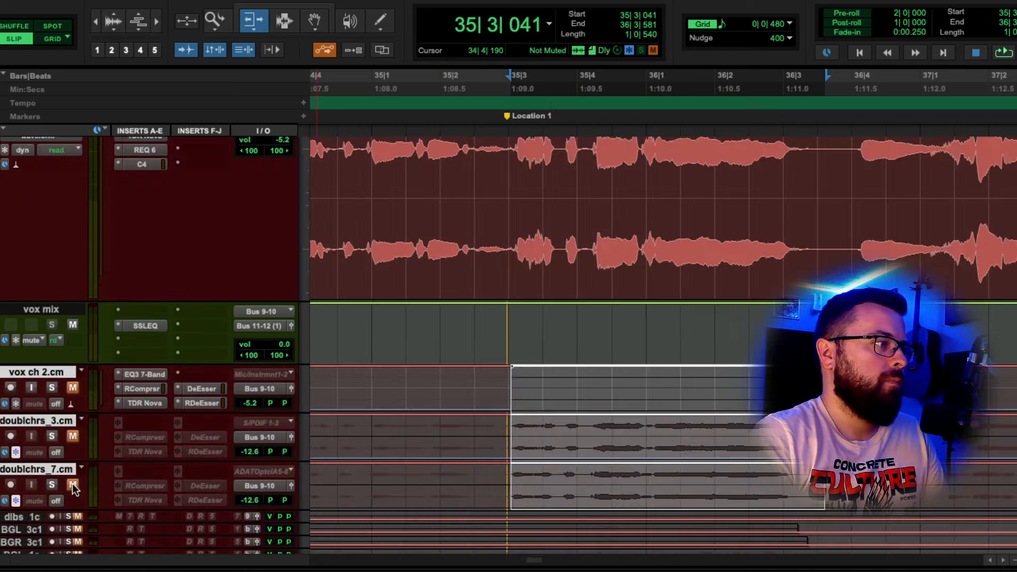
# Step: Play the dry vocal phrase on its own, and again with its lead-in from 34|4|658
pyautogui.press('space')
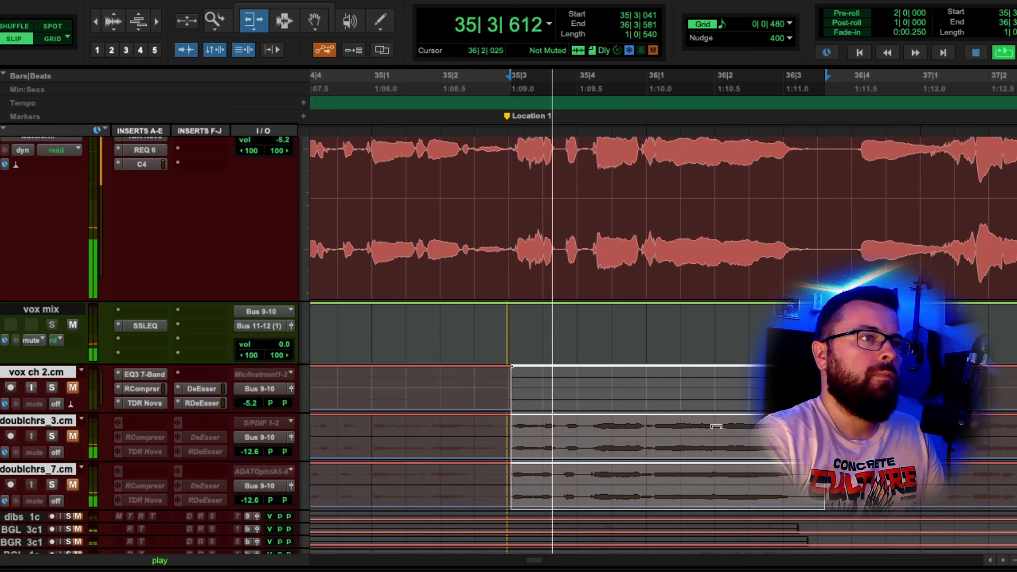
pyautogui.press('space')
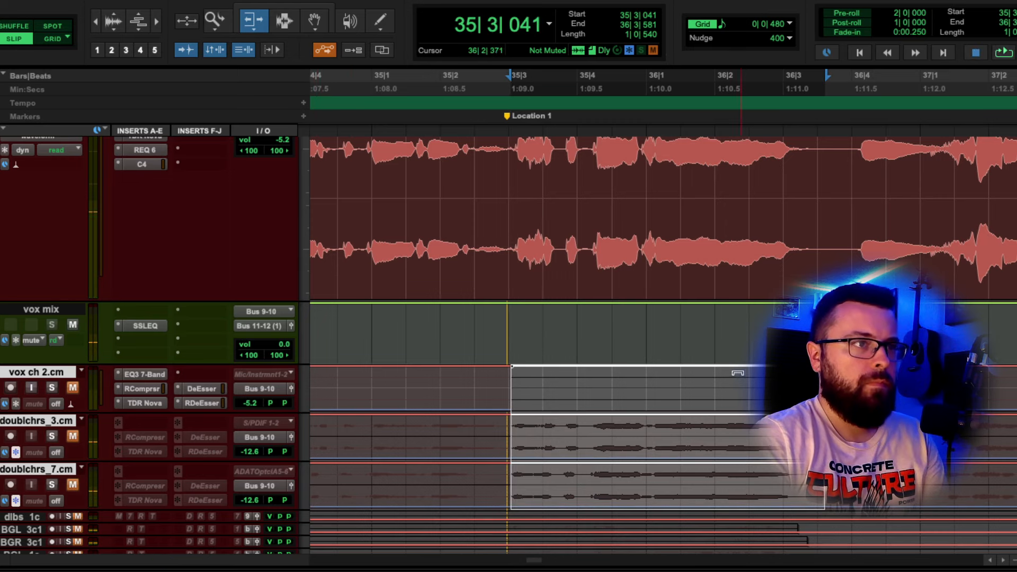
pyautogui.click(350, 247)
pyautogui.press('space')
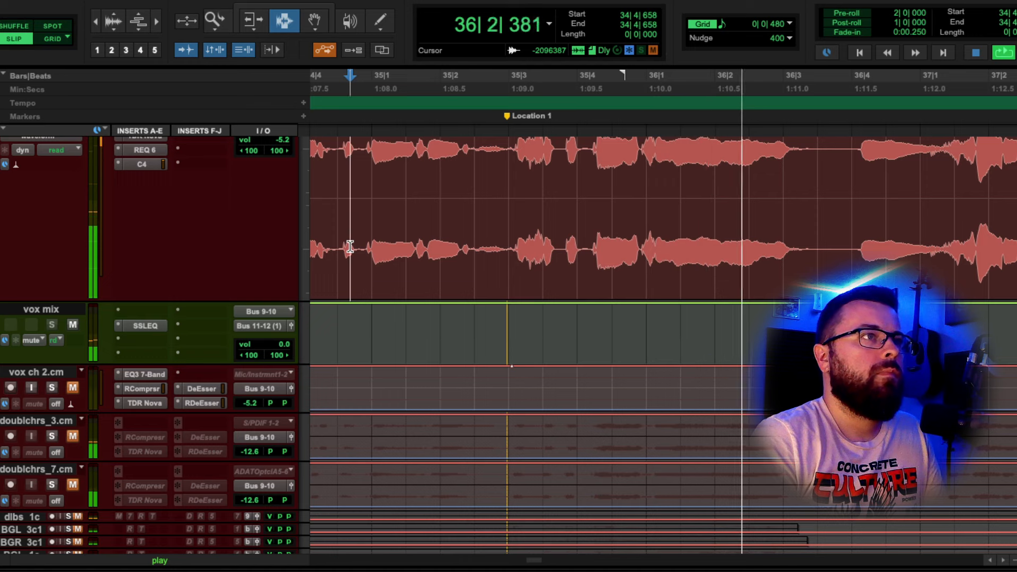
pyautogui.press('space')
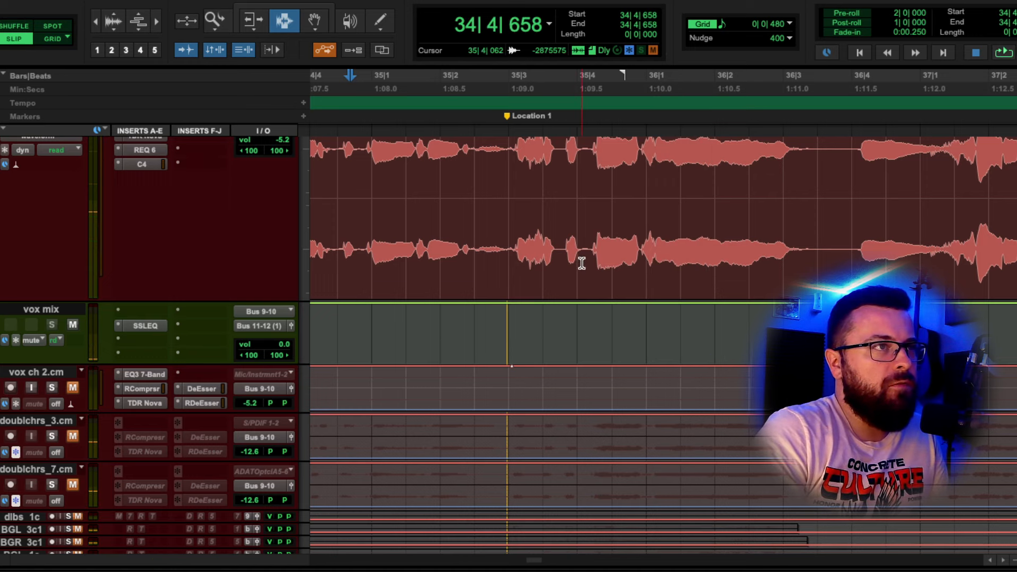
pyautogui.click(559, 241)
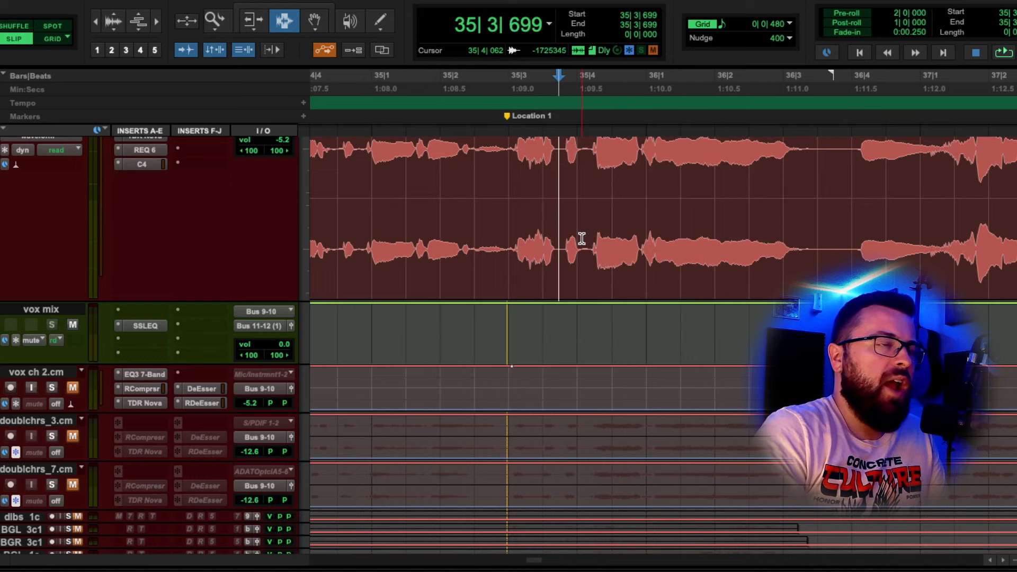
# Step: Play the lead vocal from 34|4|023 into the dry phrase to hear the transition in context
pyautogui.scroll(-5, 583, 243)
pyautogui.scroll(6, 585, 250)
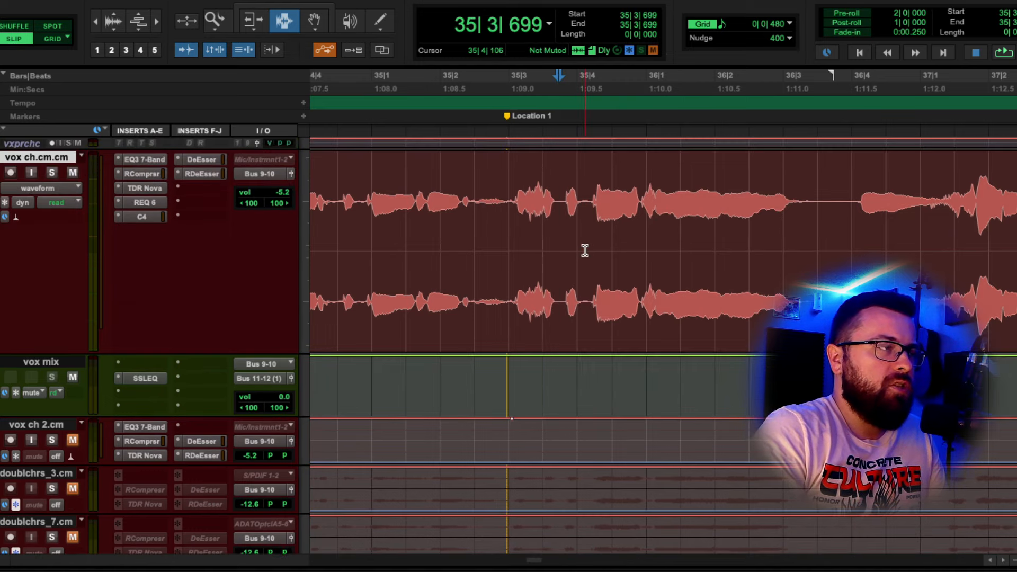
pyautogui.click(585, 251)
pyautogui.hotkey('ctrl', '[')
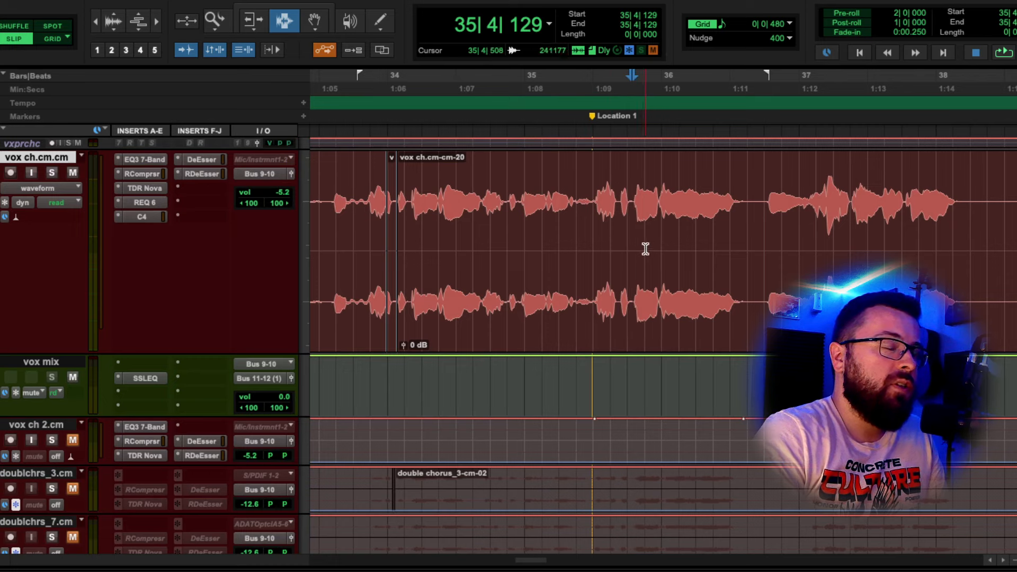
pyautogui.click(493, 168)
pyautogui.press('space')
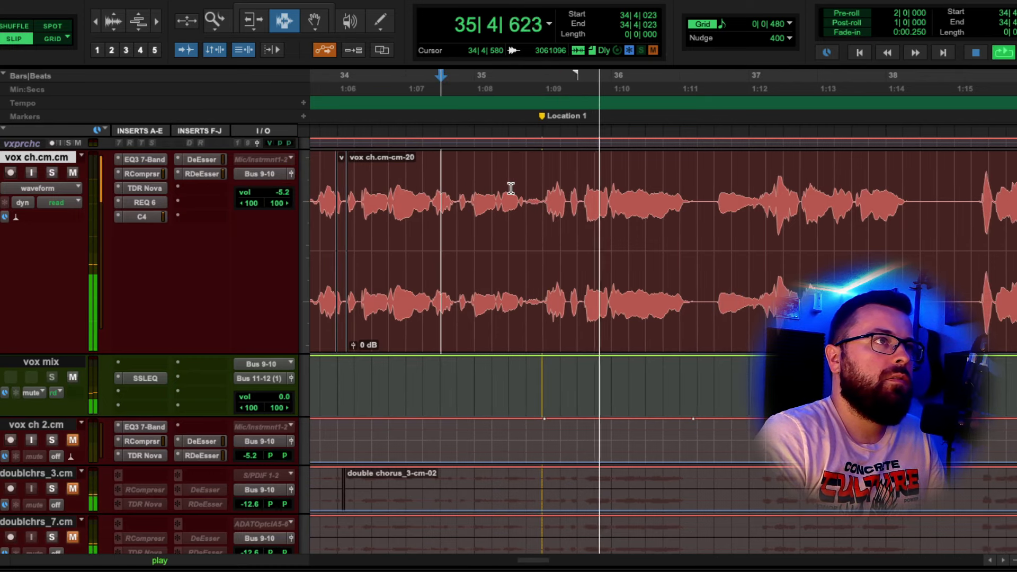
pyautogui.press('space')
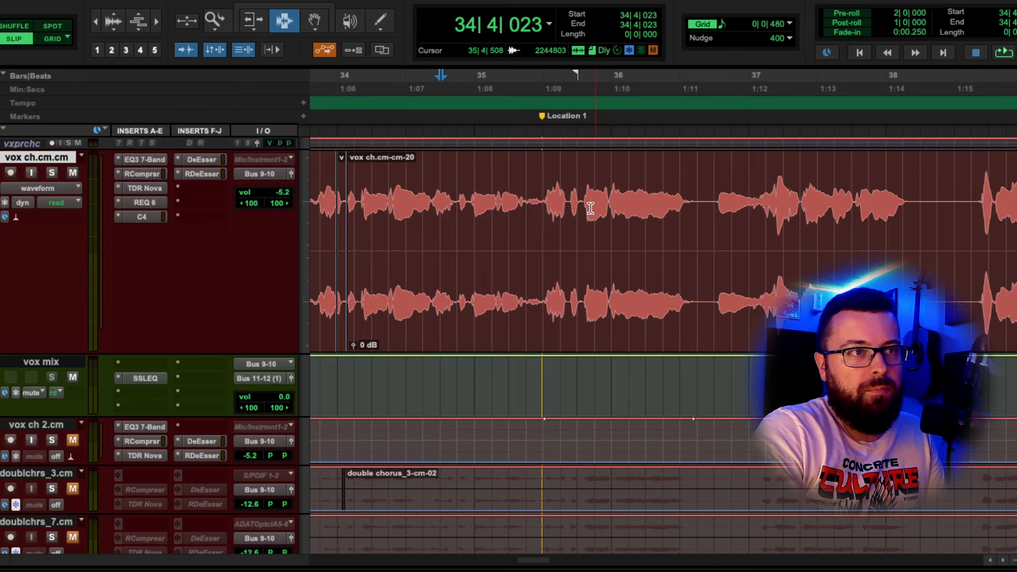
# Step: Place the edit cursor at 37|1|188 on vox ch.cm.cm and add a multichannel plug-in in the first free F-J insert slot
pyautogui.hscroll(5, 591, 207)
pyautogui.click(472, 185)
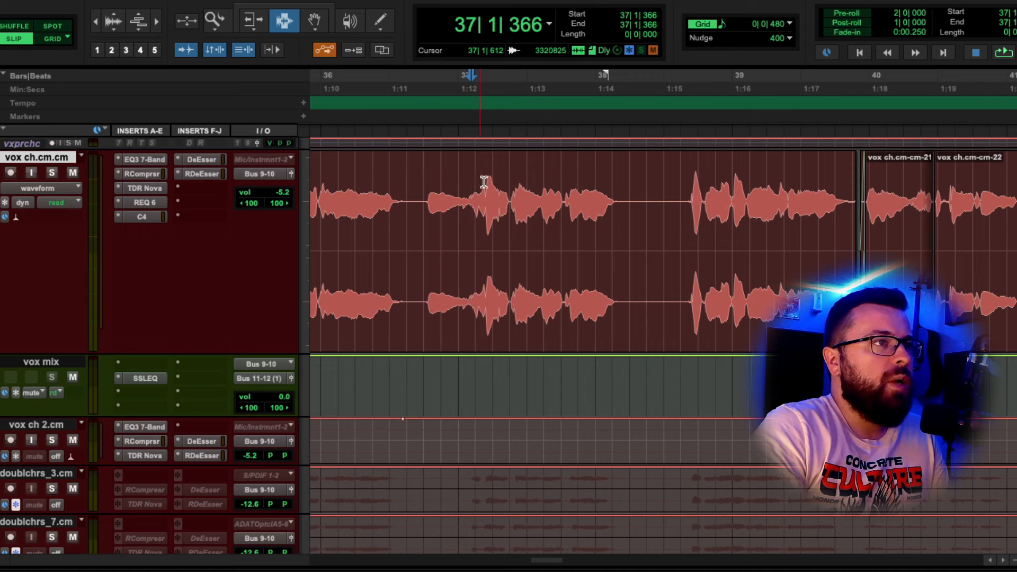
pyautogui.click(472, 179)
pyautogui.click(464, 181)
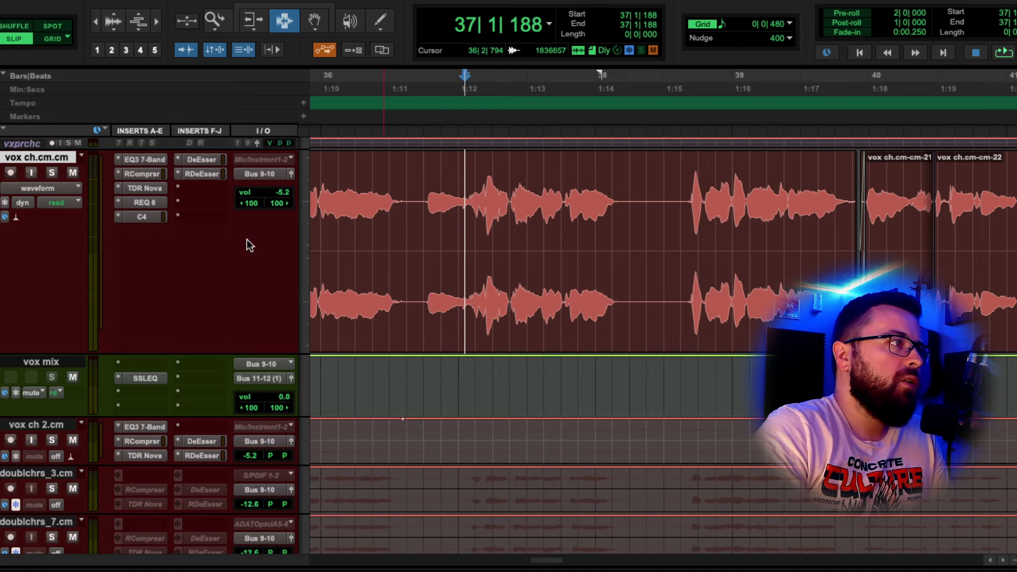
pyautogui.click(188, 187)
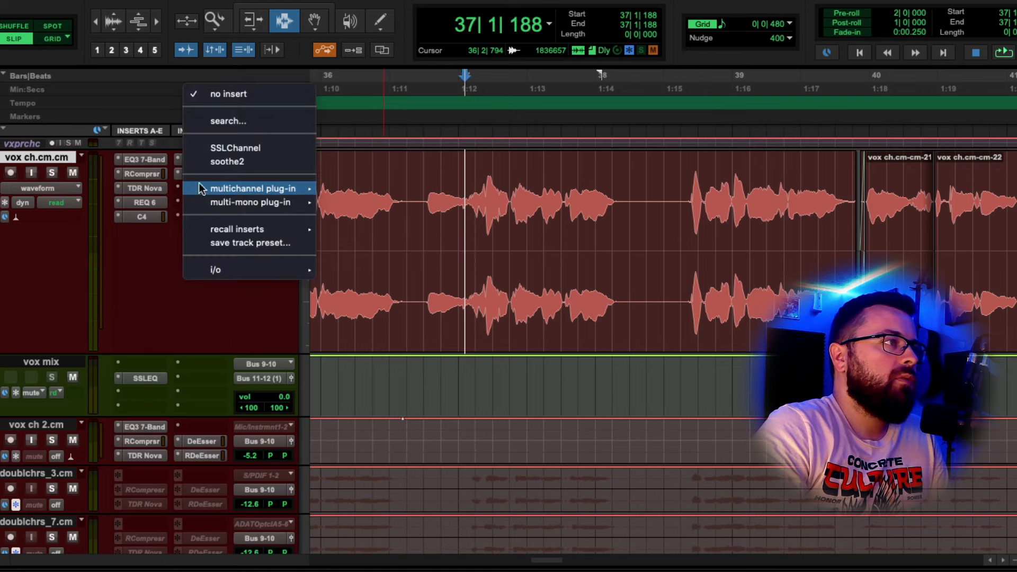
pyautogui.moveTo(249, 189)
pyautogui.moveTo(371, 450)
pyautogui.click(552, 396)
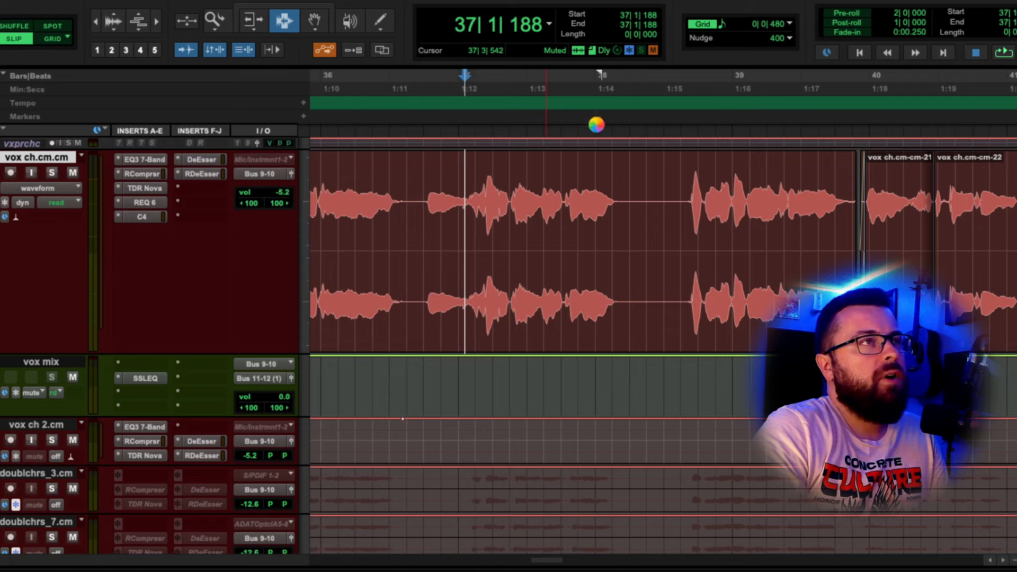
# Step: Play the vocal phrase and raise The Camel Strip's input drive to 18.6 dB
pyautogui.press('space')
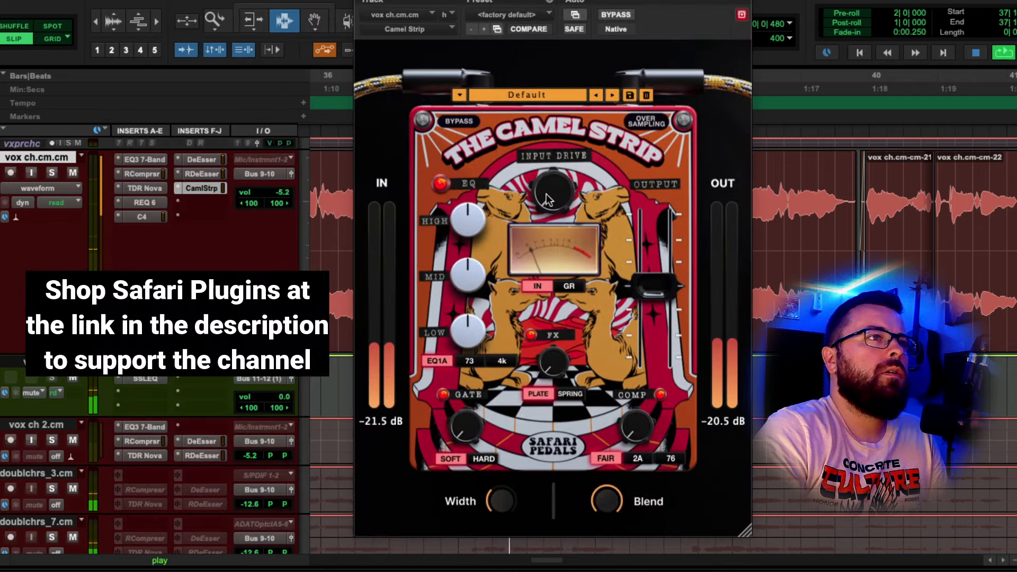
pyautogui.moveTo(554, 193); pyautogui.dragTo(560, 160)
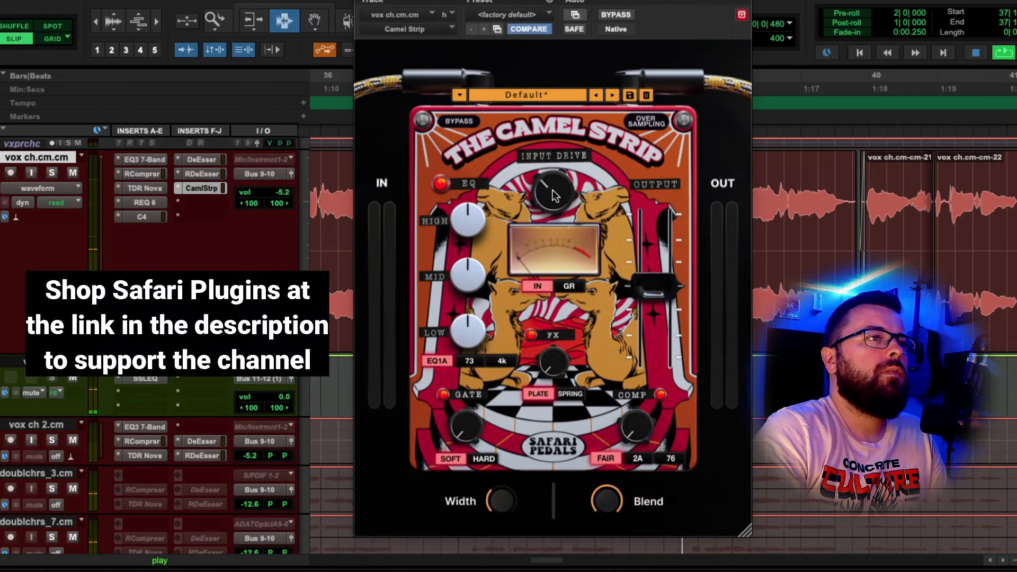
pyautogui.moveTo(554, 195); pyautogui.dragTo(547, 141)
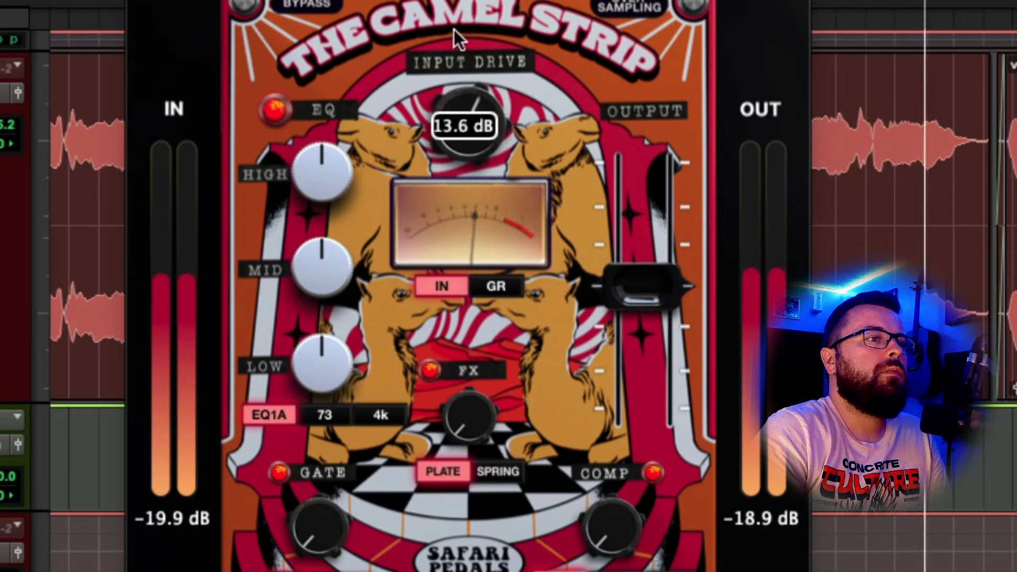
pyautogui.moveTo(470, 101)
pyautogui.mouseDown()
pyautogui.moveTo(465, 125)
pyautogui.moveTo(486, 106)
pyautogui.moveTo(477, 139)
pyautogui.moveTo(470, 116)
pyautogui.mouseUp()
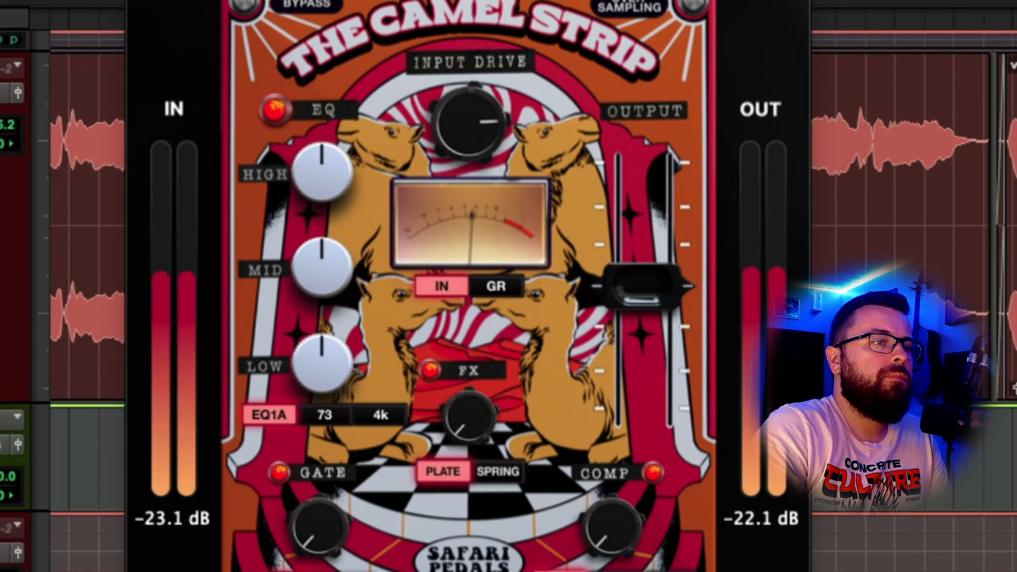
pyautogui.press('space')
pyautogui.press('space')
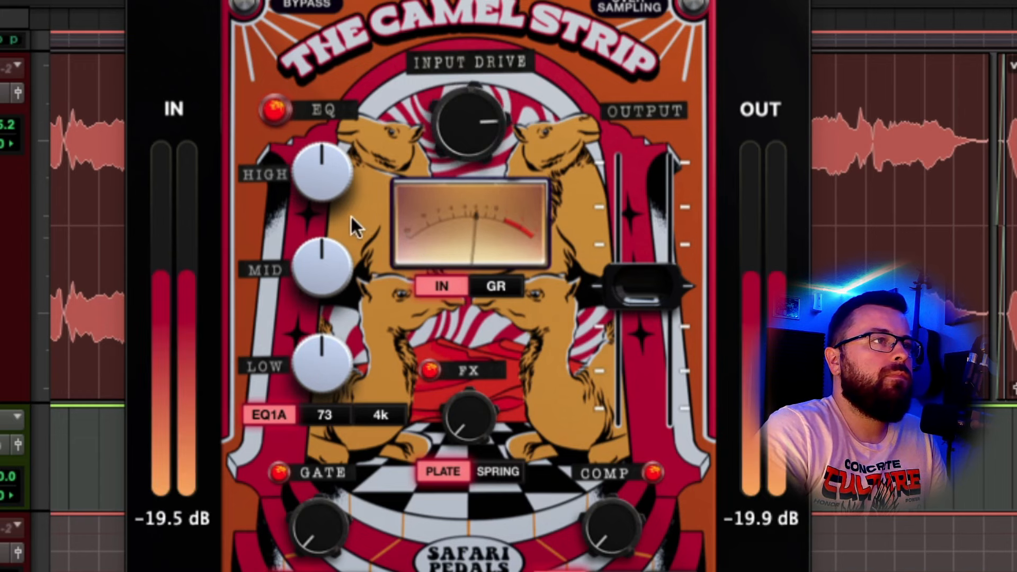
# Step: Try a strong High EQ boost on the vocal and settle on a slight boost above centre
pyautogui.moveTo(320, 163); pyautogui.dragTo(318, 83)
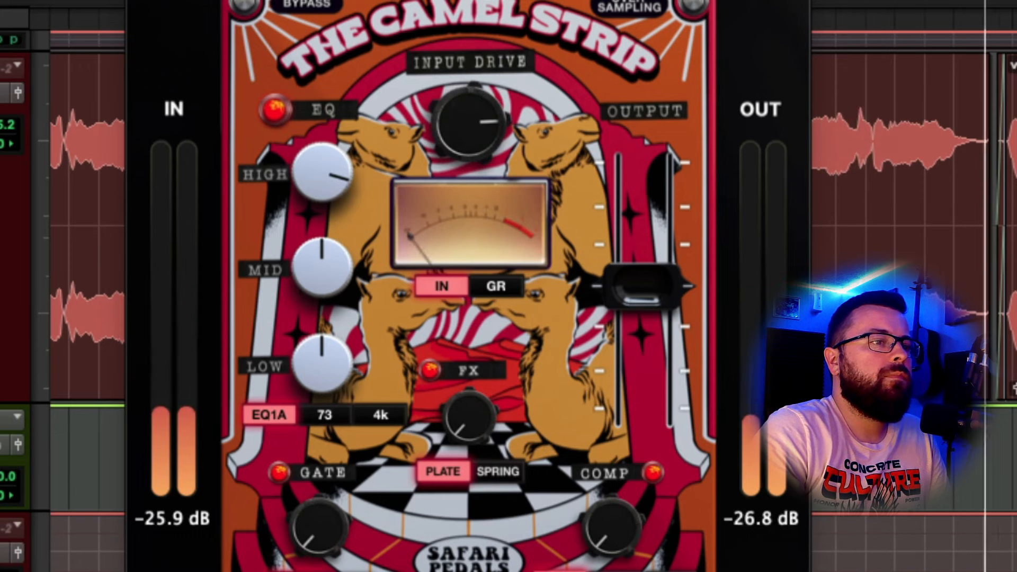
pyautogui.moveTo(313, 170)
pyautogui.moveTo(314, 175); pyautogui.dragTo(333, 254)
pyautogui.moveTo(327, 183)
pyautogui.moveTo(325, 174); pyautogui.dragTo(330, 173)
# Step: Lower the input drive to roughly a third of its range and replay the vocal phrase
pyautogui.moveTo(485, 129)
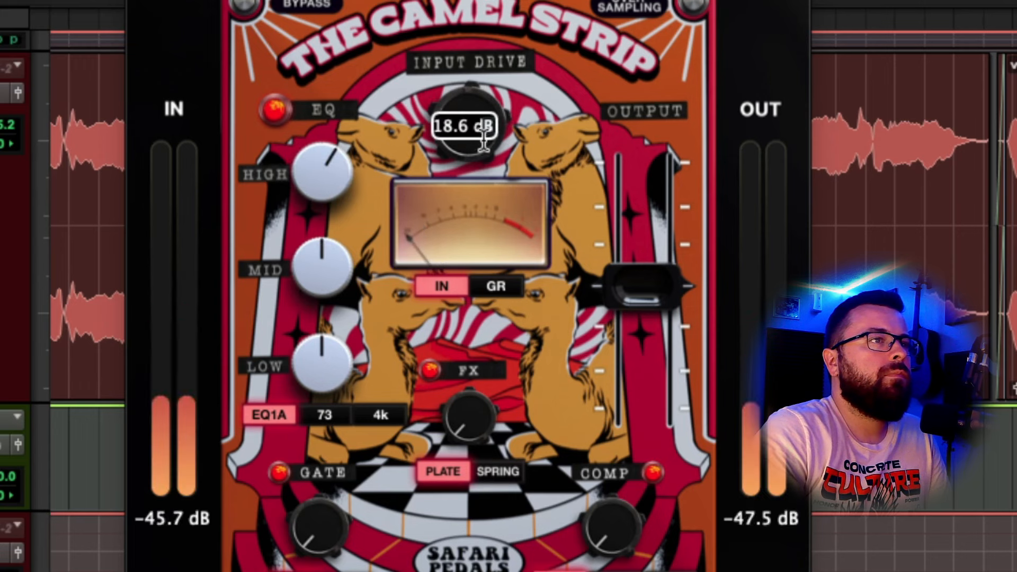
pyautogui.moveTo(467, 130); pyautogui.dragTo(484, 289)
pyautogui.moveTo(480, 130)
pyautogui.moveTo(475, 121); pyautogui.dragTo(475, 132)
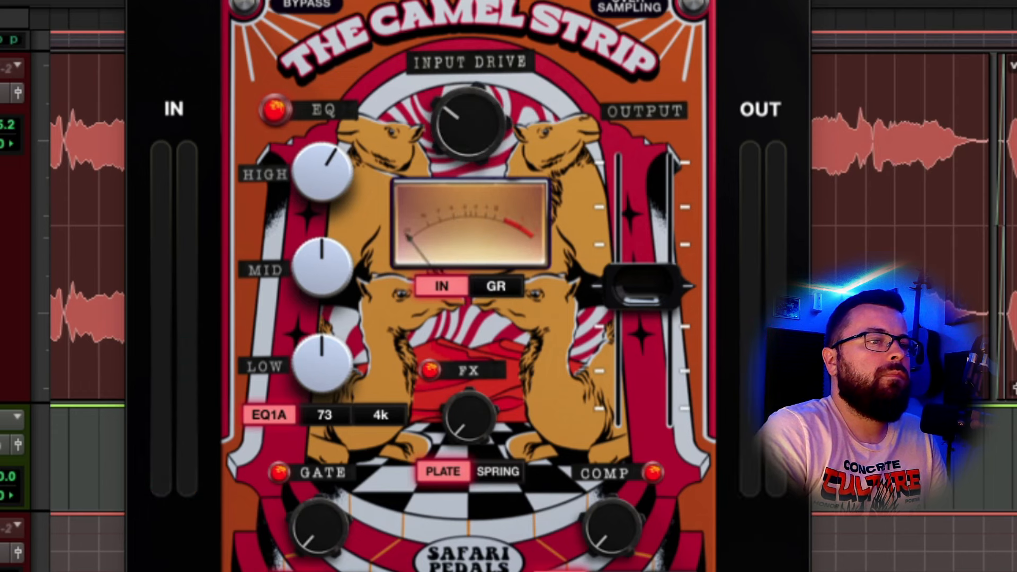
pyautogui.press('space')
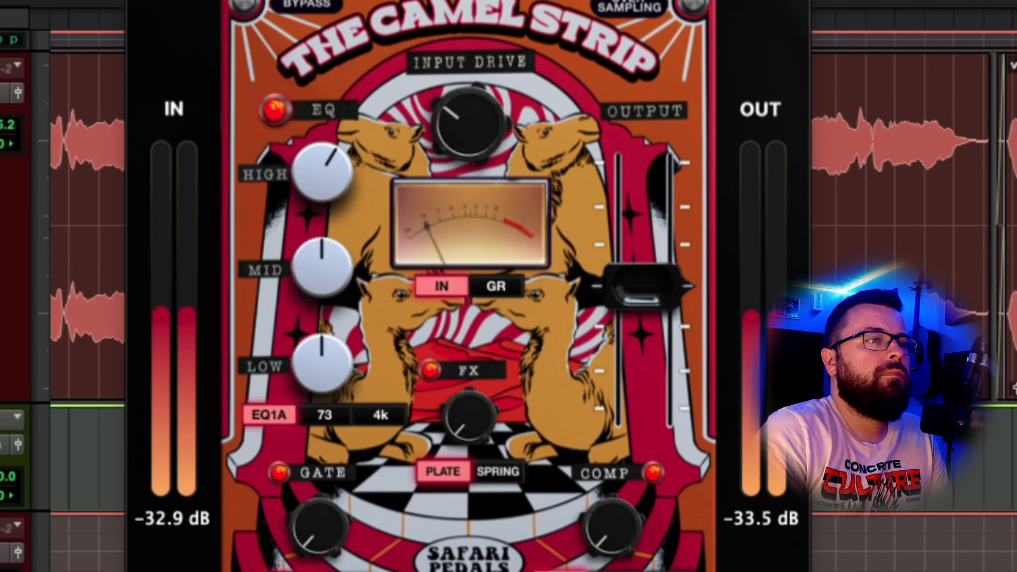
# Step: Raise the plate FX amount from zero to just under halfway while the phrase plays
pyautogui.moveTo(461, 397)
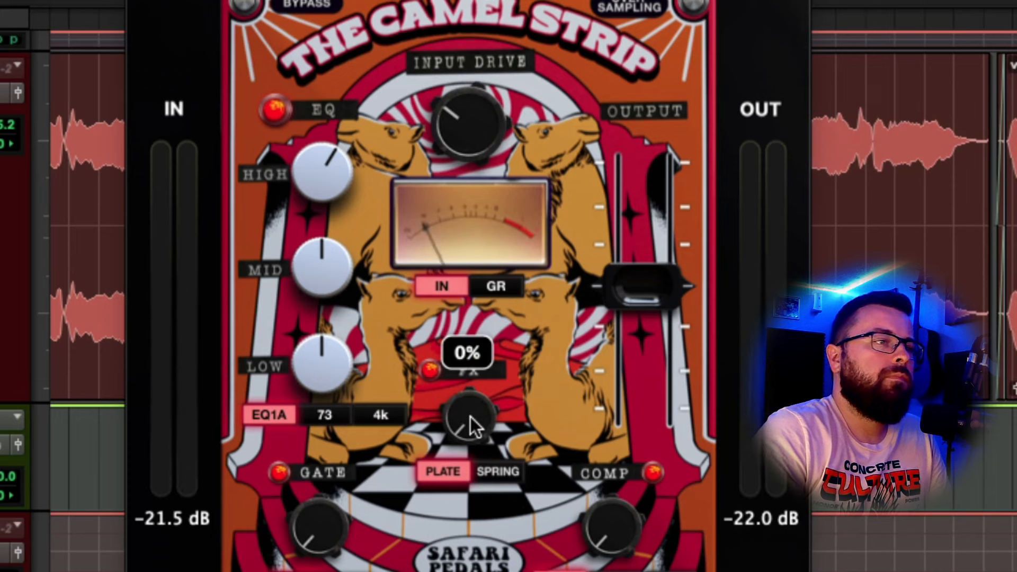
pyautogui.moveTo(470, 419); pyautogui.dragTo(461, 269)
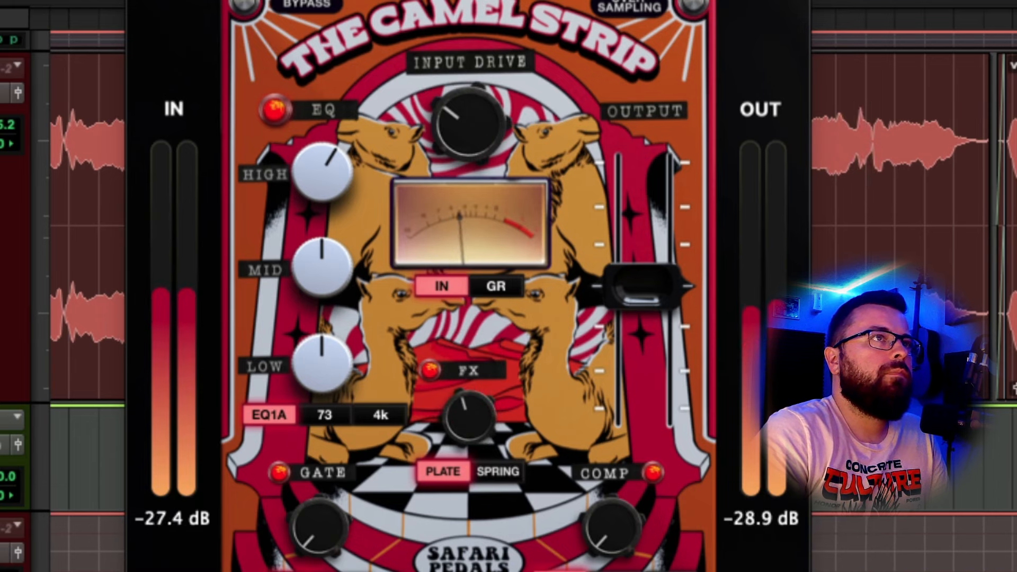
pyautogui.press('space')
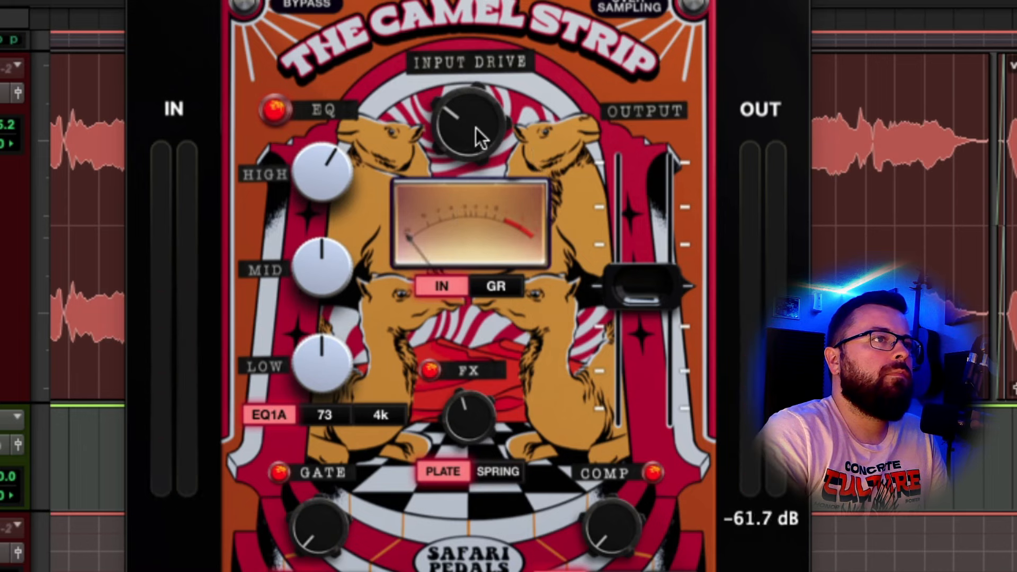
# Step: Push the input drive close to maximum and raise the blend past halfway while playing the vocal
pyautogui.press('space')
pyautogui.moveTo(480, 139); pyautogui.dragTo(490, 113)
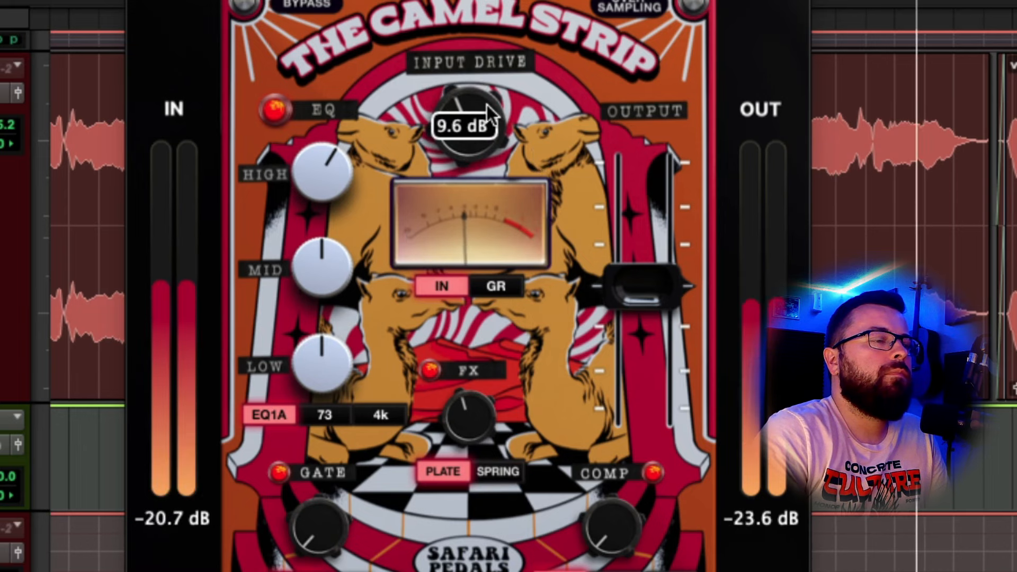
pyautogui.press('space')
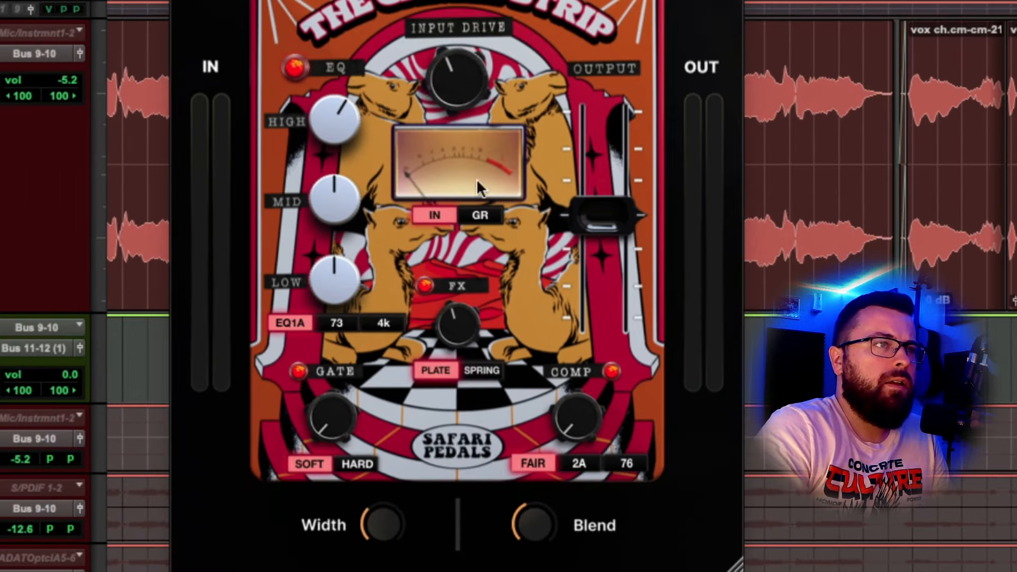
pyautogui.press('space')
pyautogui.moveTo(460, 89); pyautogui.dragTo(460, 46)
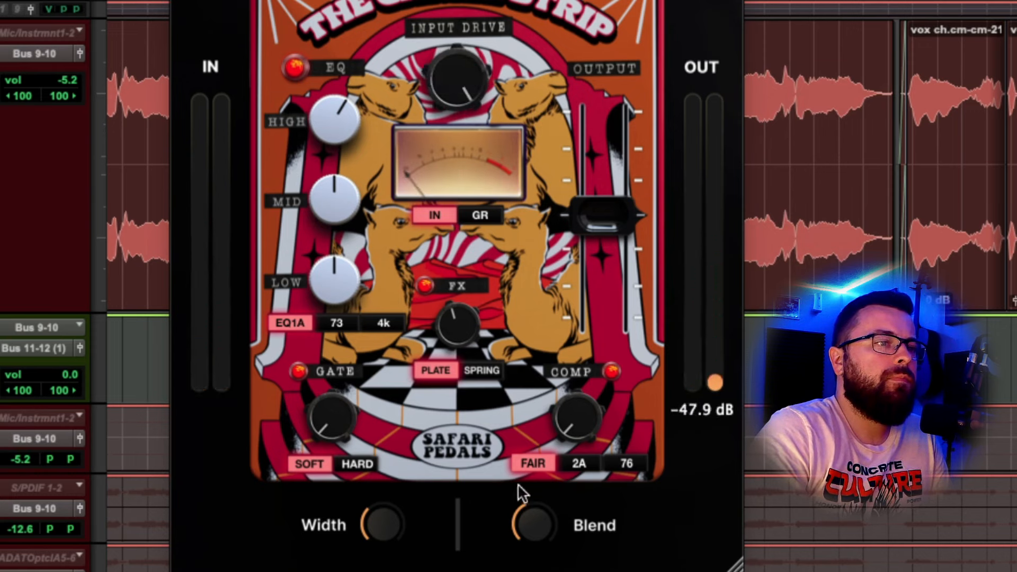
pyautogui.moveTo(530, 492); pyautogui.dragTo(548, 446)
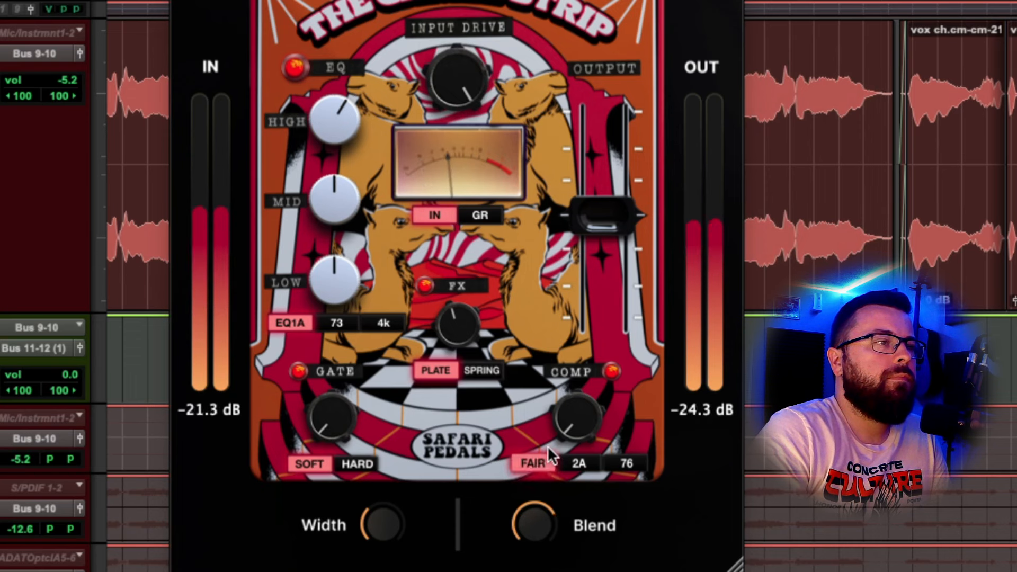
# Step: Cut the Low EQ to its minimum, then ease it back up slightly while replaying the phrase
pyautogui.moveTo(327, 277); pyautogui.dragTo(315, 440)
pyautogui.press('space')
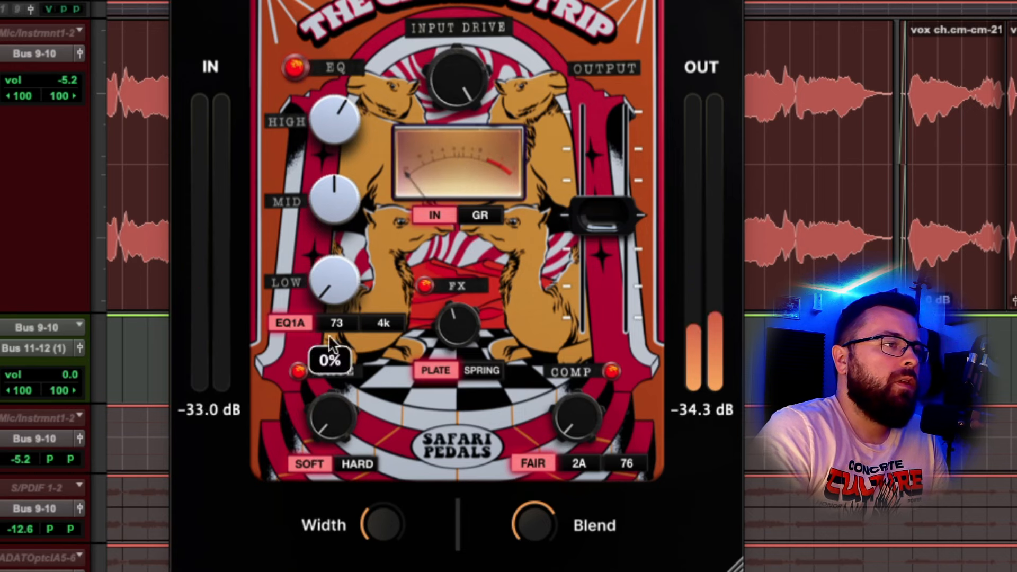
pyautogui.moveTo(338, 276); pyautogui.dragTo(339, 273)
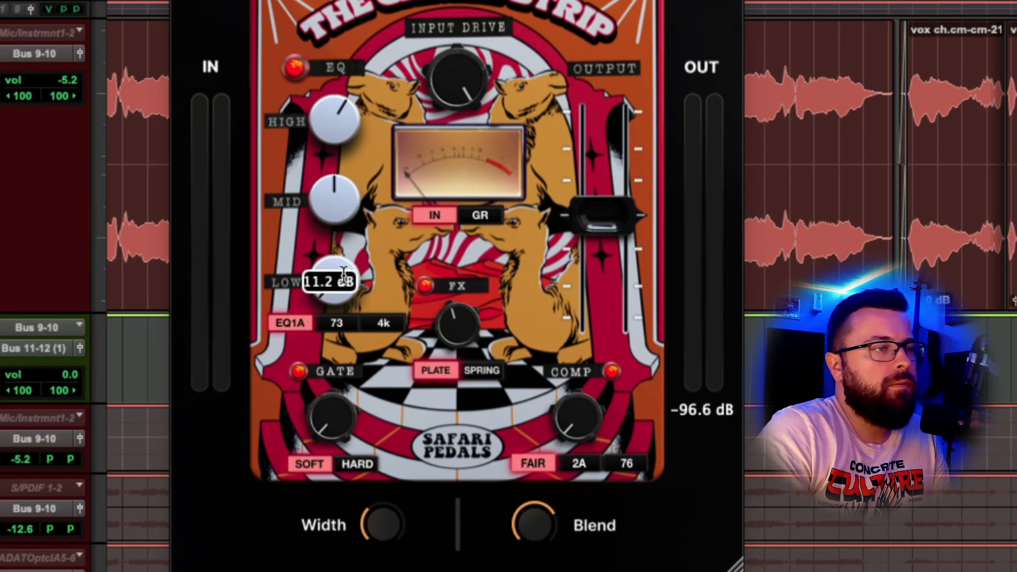
pyautogui.press('space')
pyautogui.moveTo(344, 272); pyautogui.dragTo(336, 240)
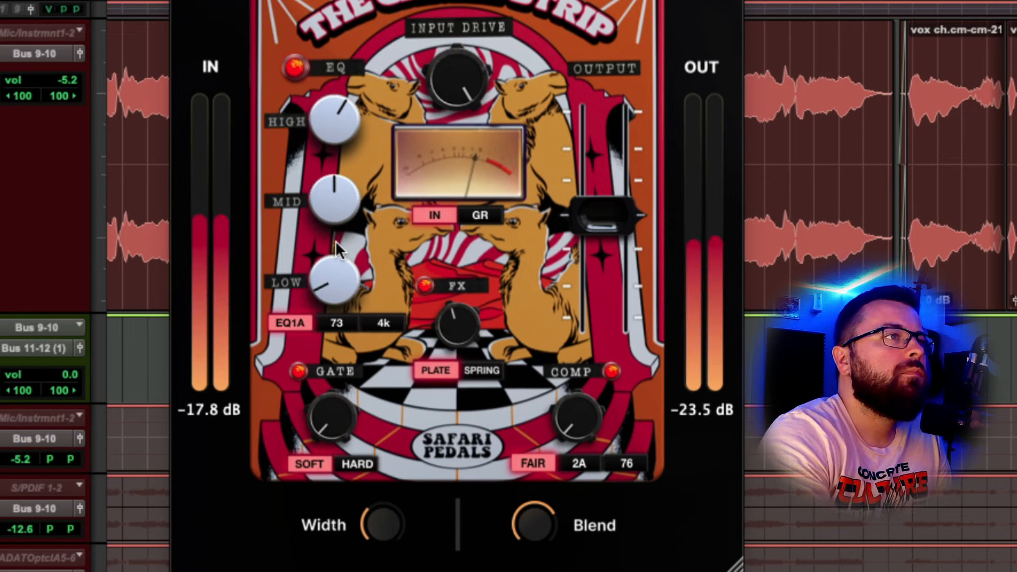
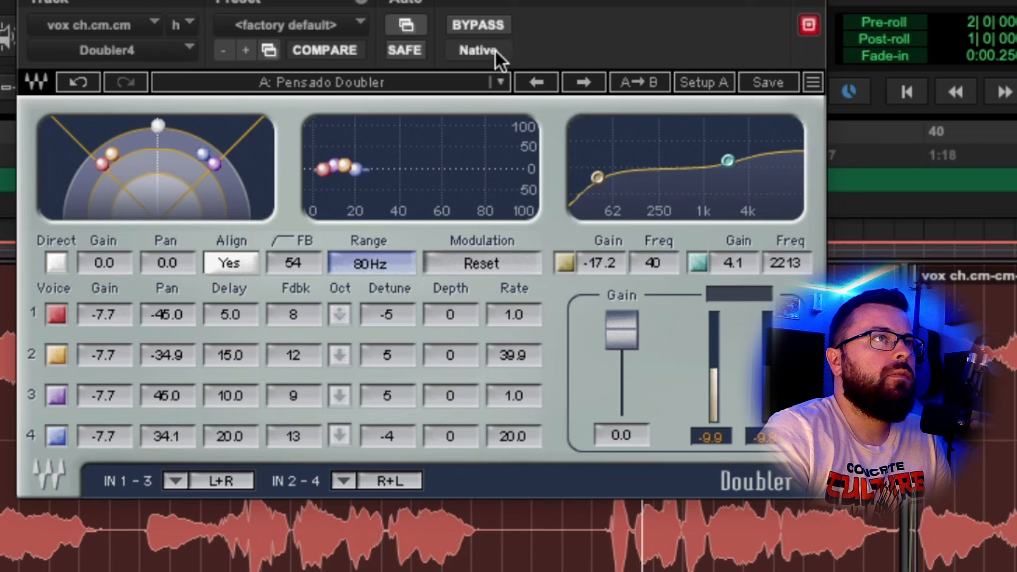
# Step: Compare the Pensado Doubler preset with bypass and select the gains of all four voices to adjust them together
pyautogui.click(485, 21)
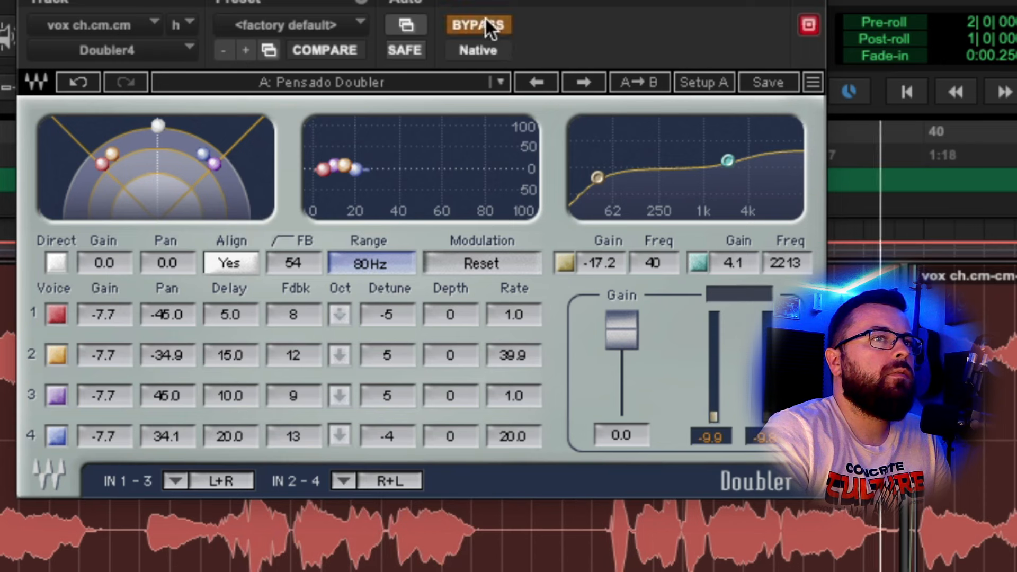
pyautogui.click(484, 20)
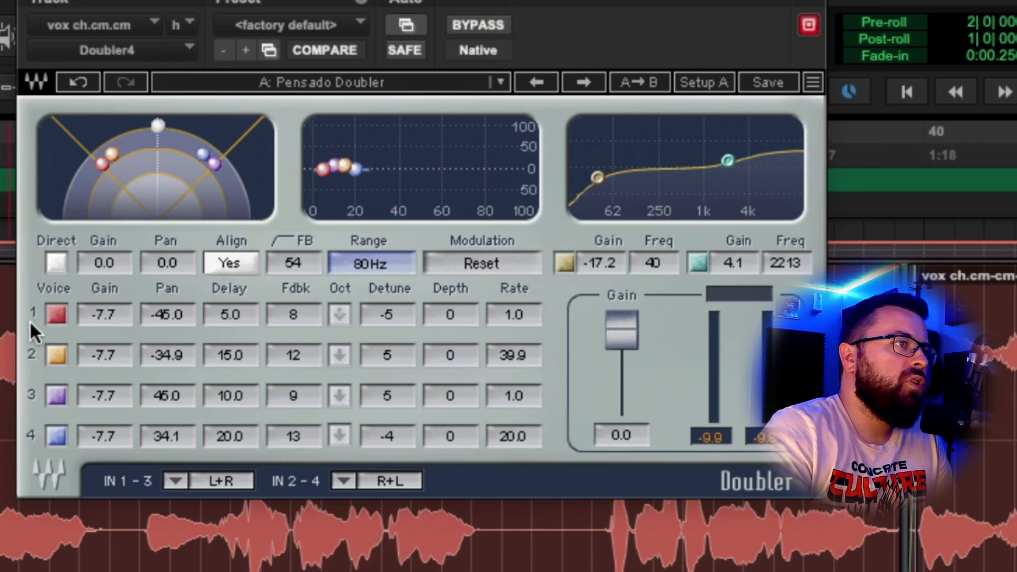
pyautogui.moveTo(103, 282); pyautogui.dragTo(123, 455)
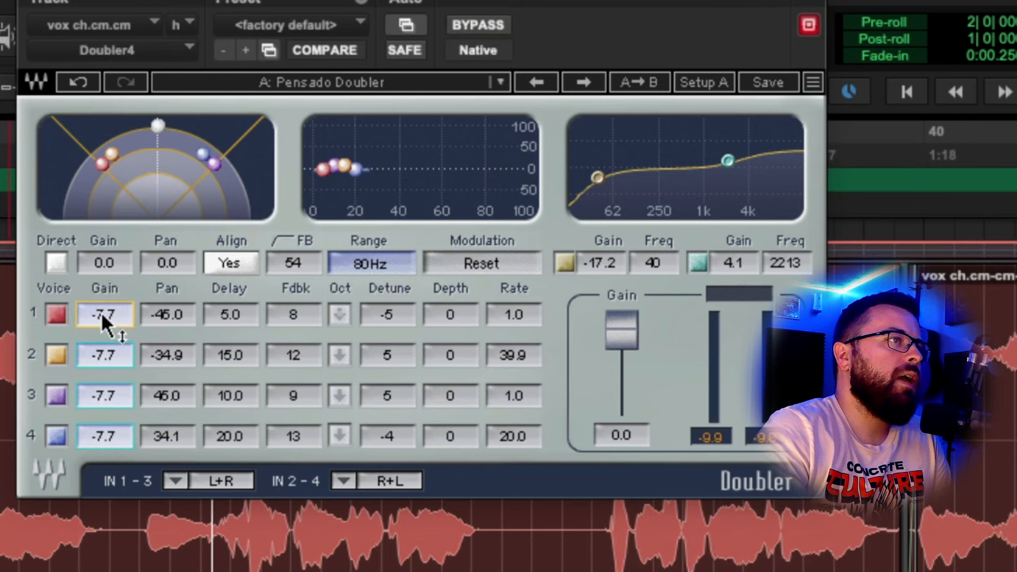
pyautogui.scroll(-4, 103, 310)
pyautogui.moveTo(140, 292); pyautogui.dragTo(141, 328)
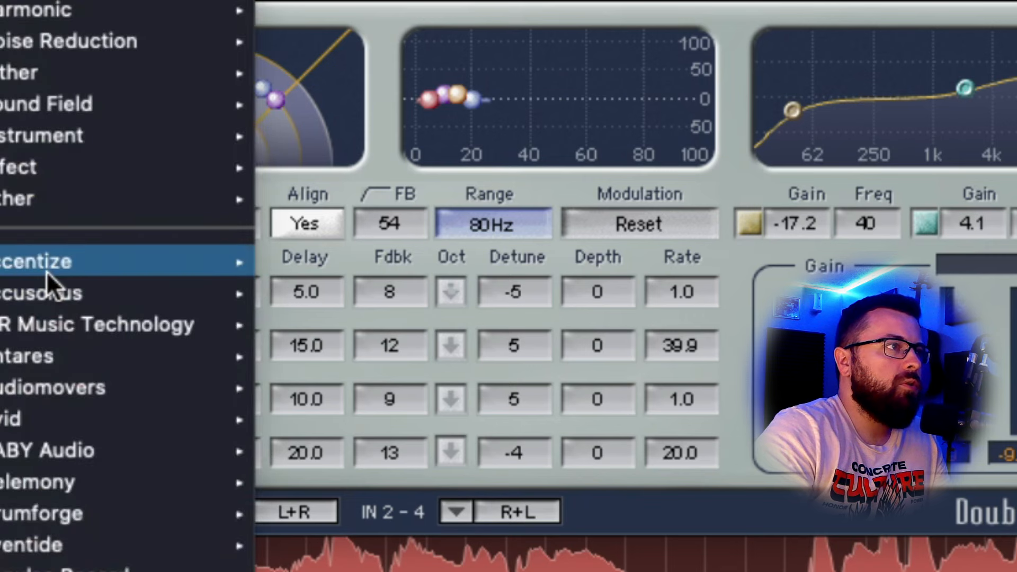
# Step: Replace the Doubler insert on vox ch.cm.cm with the multichannel plug-in Howard Benson Vocals (stereo)
pyautogui.moveTo(43, 281)
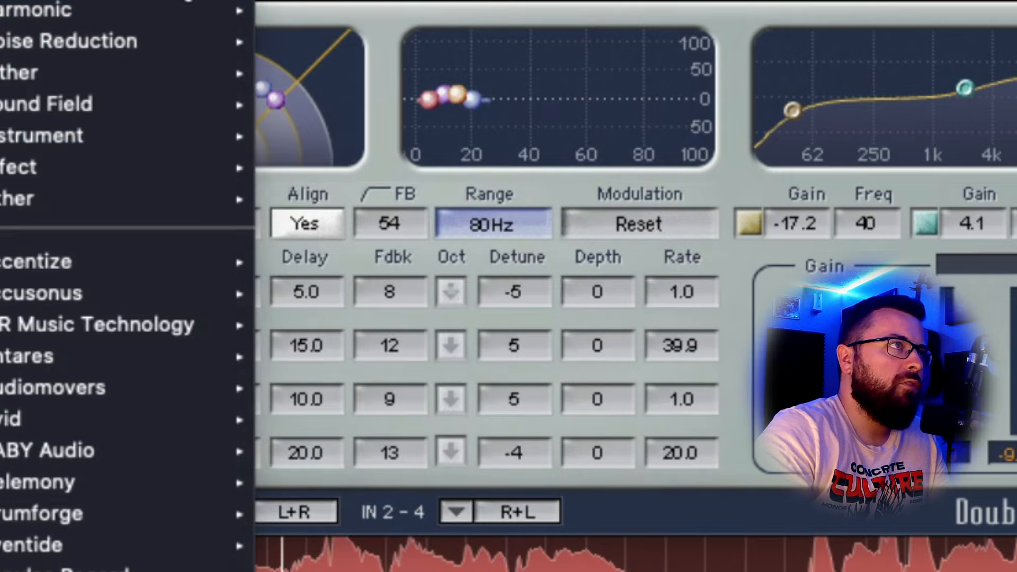
pyautogui.moveTo(159, 1)
pyautogui.scroll(-2, 556, 521)
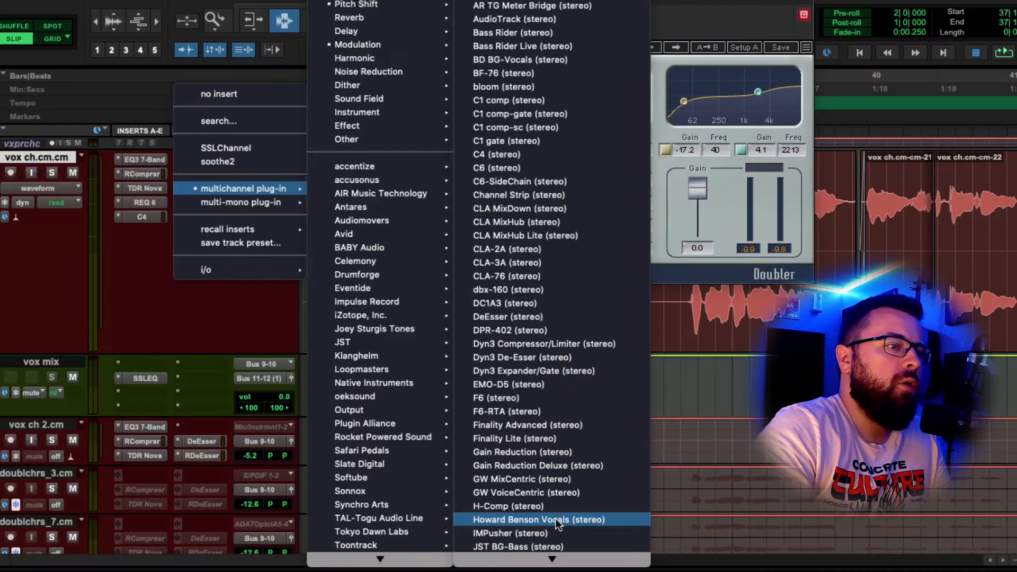
pyautogui.press('Escape')
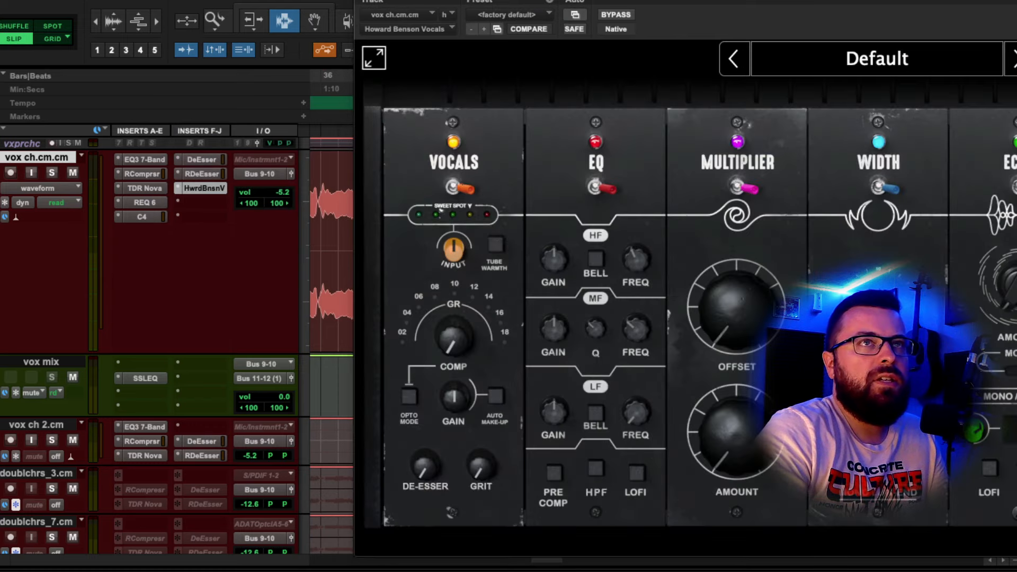
# Step: Switch off the Vocals, EQ, Width, Echo and Space sections so that only the Multiplier is active
pyautogui.click(237, 187)
pyautogui.click(378, 187)
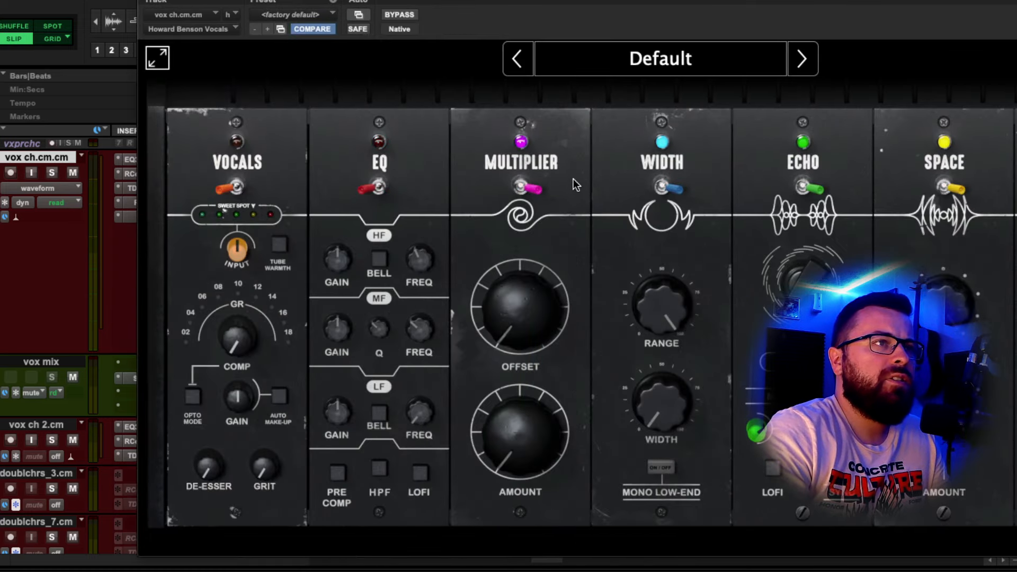
pyautogui.click(662, 188)
pyautogui.click(809, 188)
pyautogui.click(950, 188)
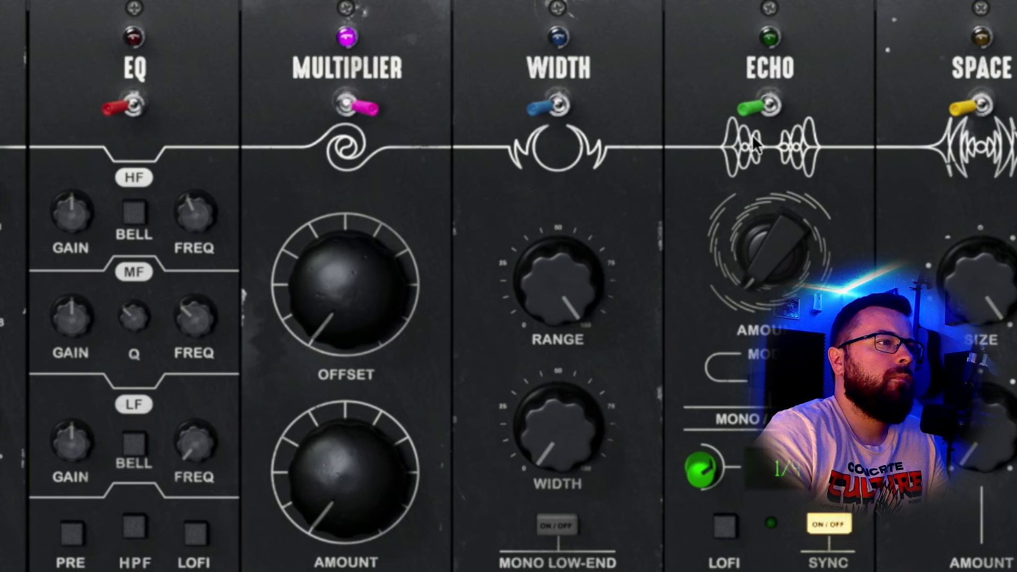
# Step: Set the Multiplier's offset to about halfway and its amount to about 71%, and compare the effect with bypass
pyautogui.moveTo(355, 469); pyautogui.dragTo(373, 378)
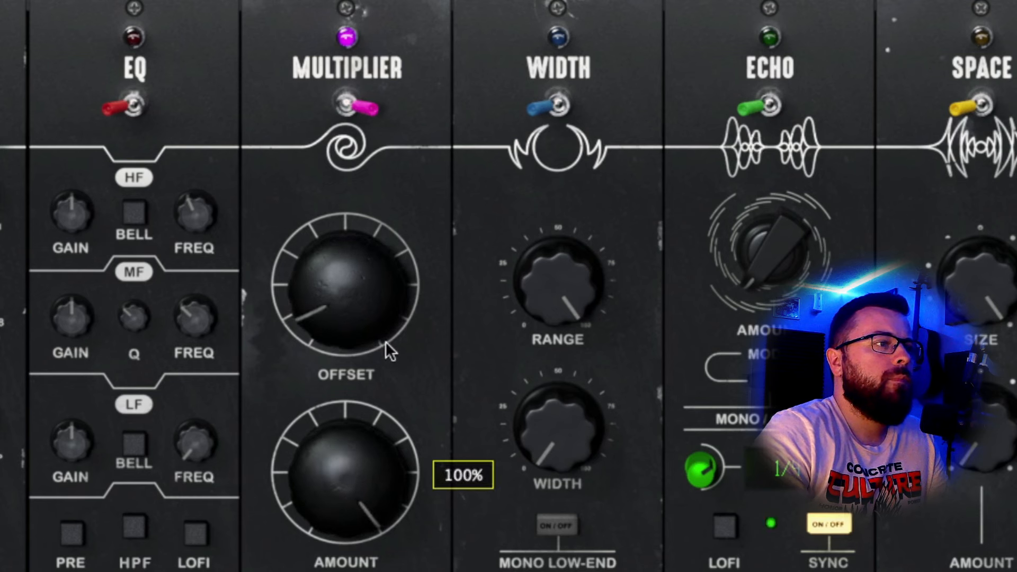
pyautogui.moveTo(360, 324); pyautogui.dragTo(355, 277)
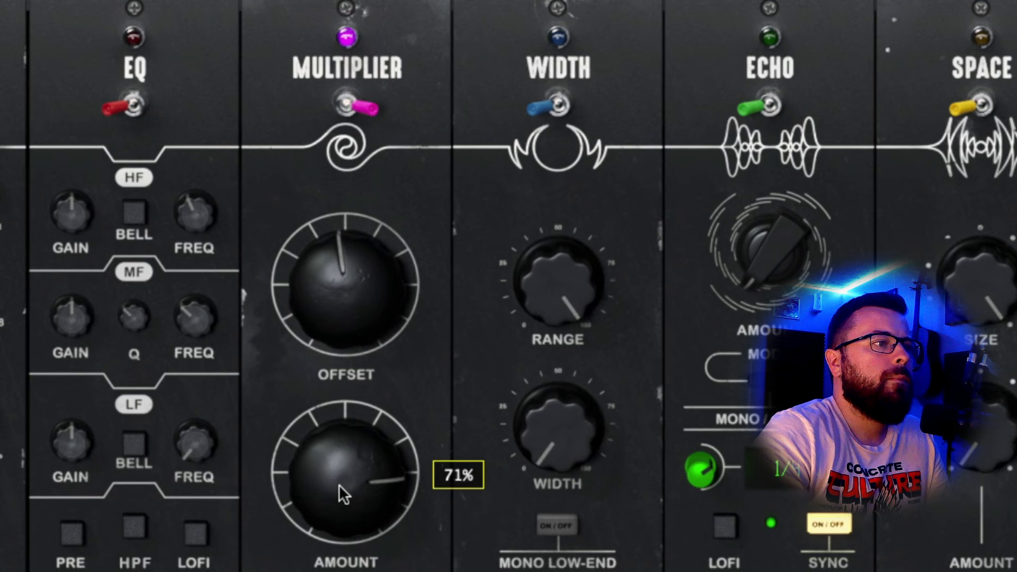
pyautogui.moveTo(344, 495); pyautogui.dragTo(344, 501)
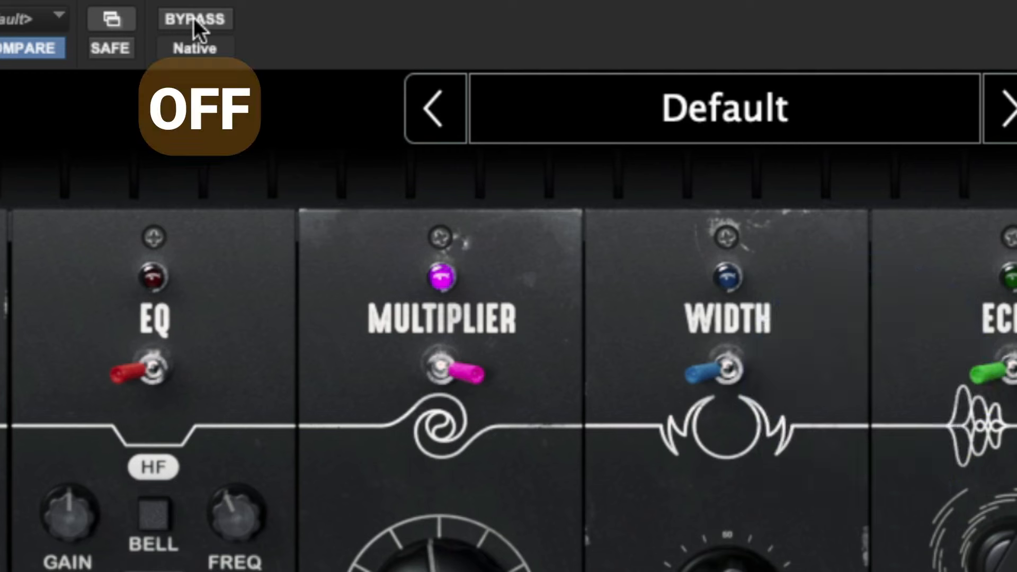
pyautogui.click(193, 18)
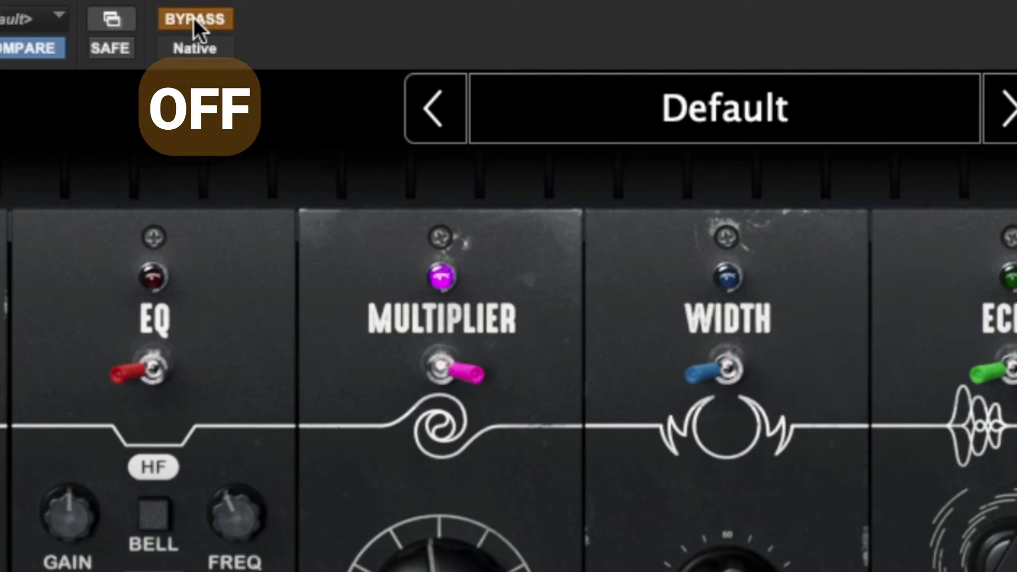
pyautogui.click(193, 17)
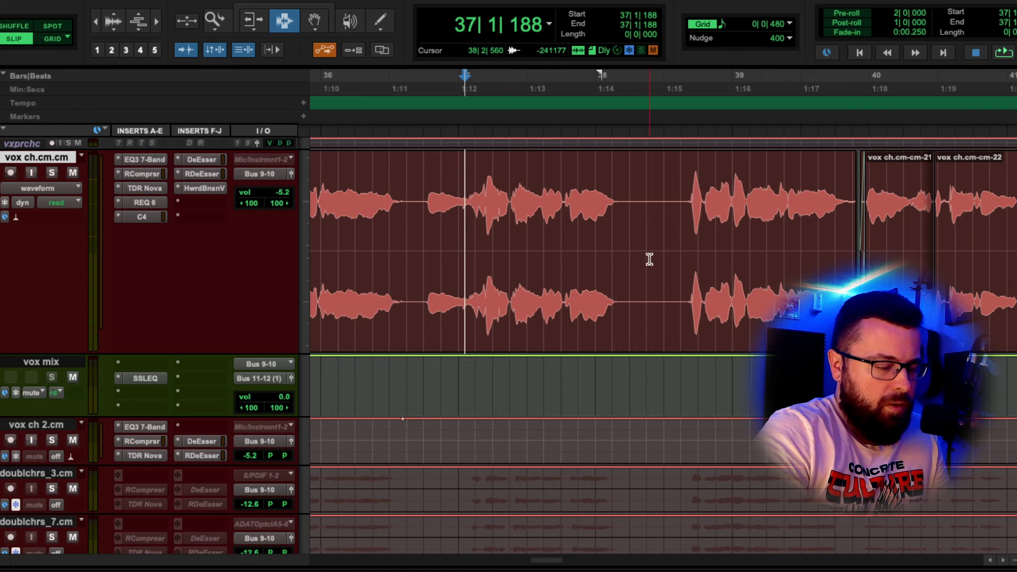
# Step: Toggle the beat track's mute and compare the chorus phrase with the Howard Benson Vocals insert bypassed and active
pyautogui.click(420, 190)
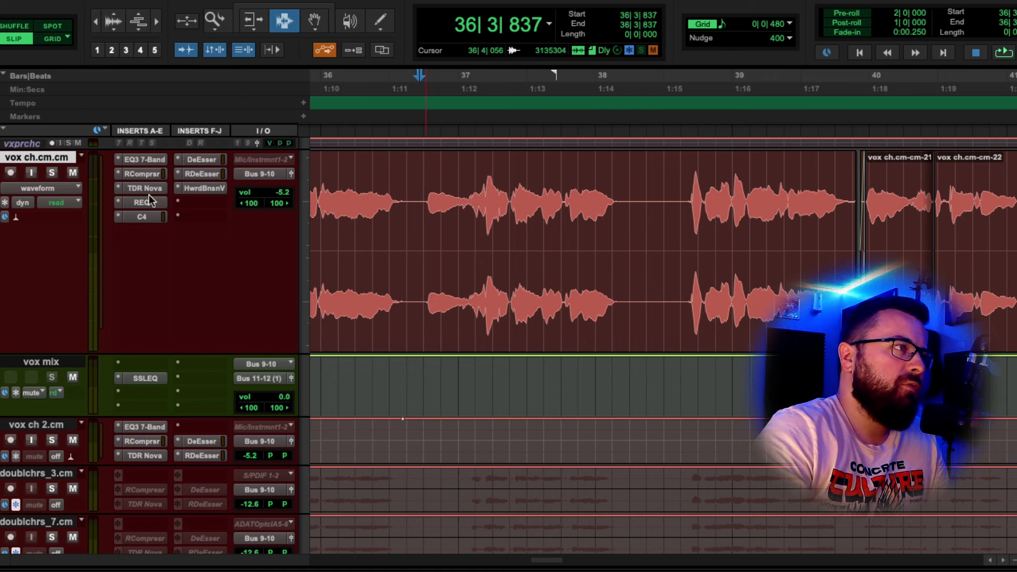
pyautogui.scroll(5, 205, 188)
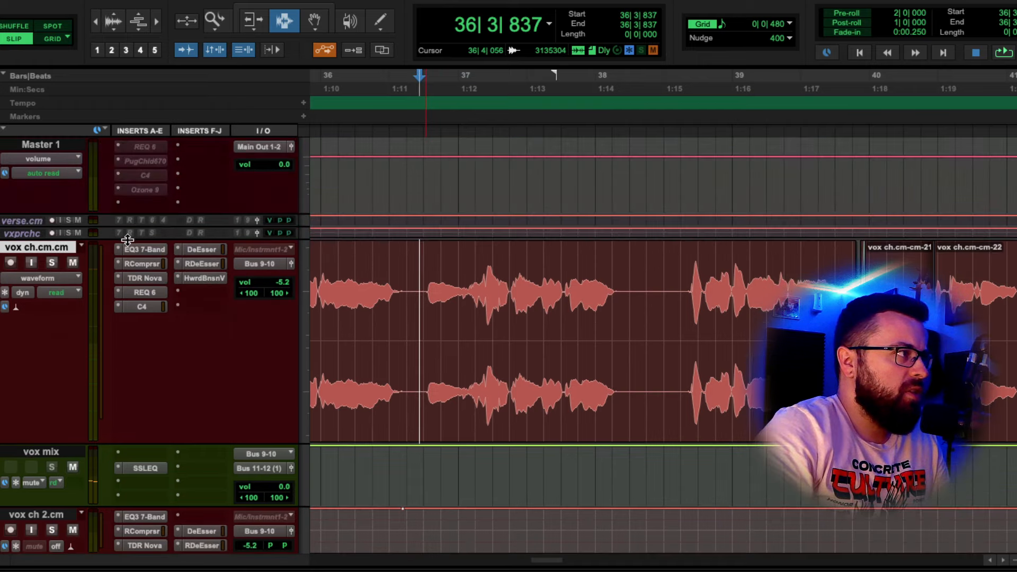
pyautogui.click(72, 172)
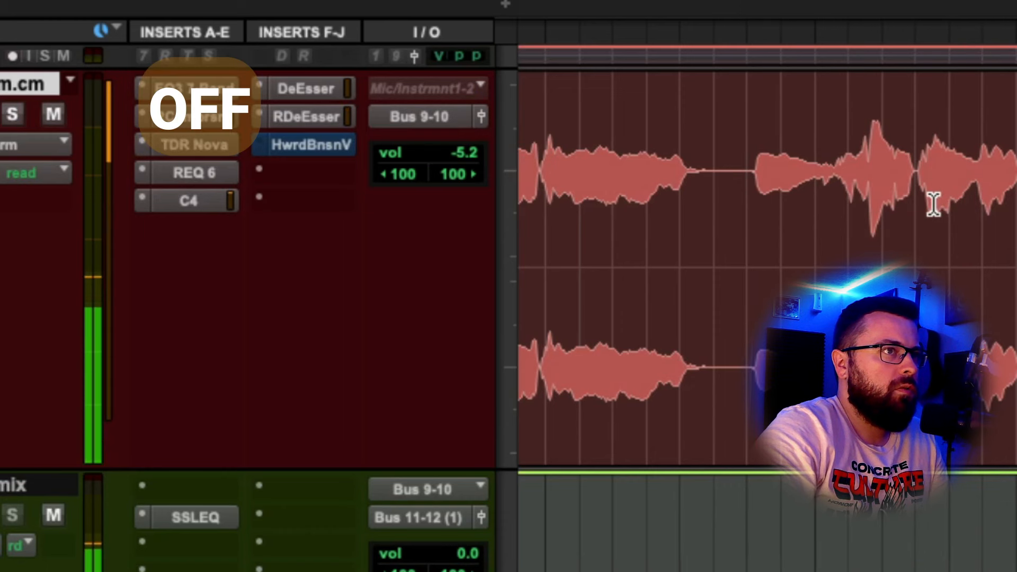
pyautogui.press('space')
pyautogui.click(741, 155)
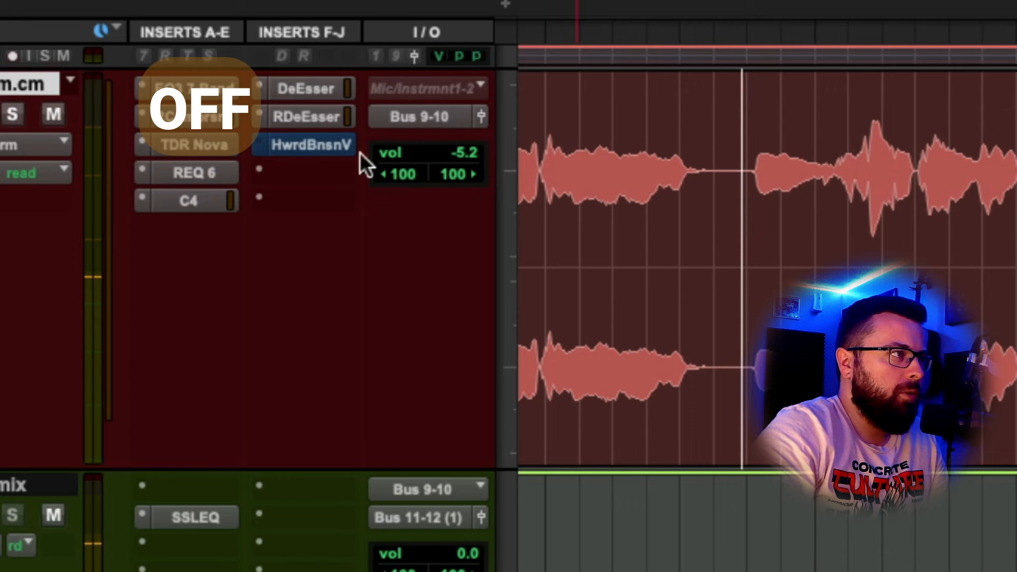
pyautogui.keyDown('ctrl'); pyautogui.click(314, 147); pyautogui.keyUp('ctrl')
pyautogui.press('space')
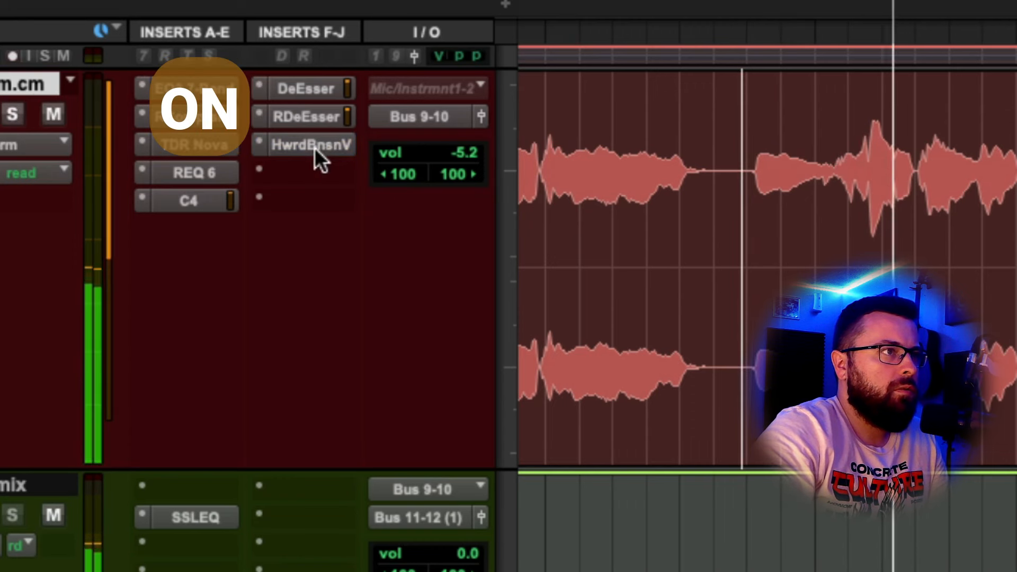
pyautogui.press('space')
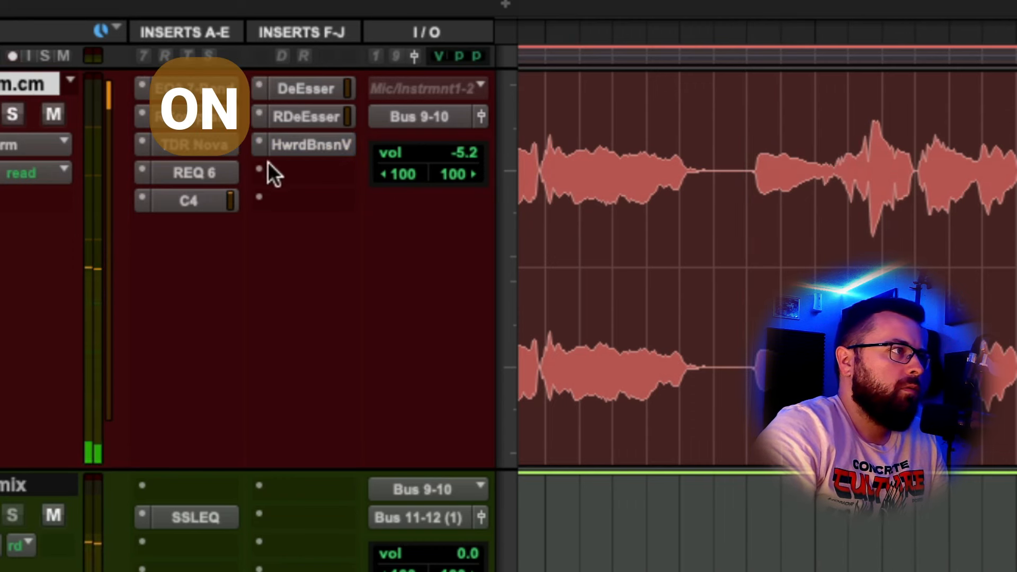
# Step: Switch on the Width section of Howard Benson Vocals and set its width to about 70%
pyautogui.click(304, 148)
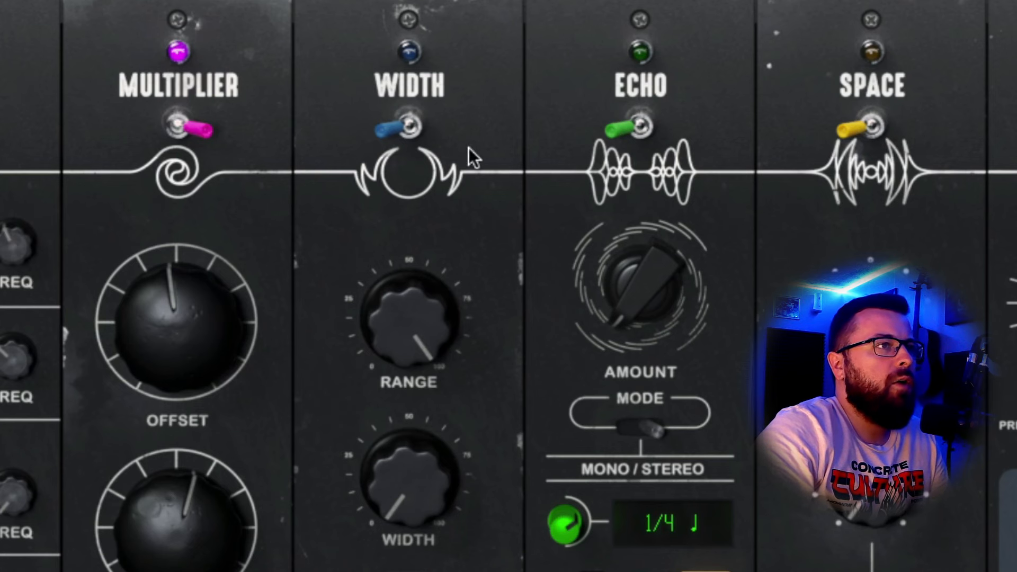
pyautogui.click(396, 123)
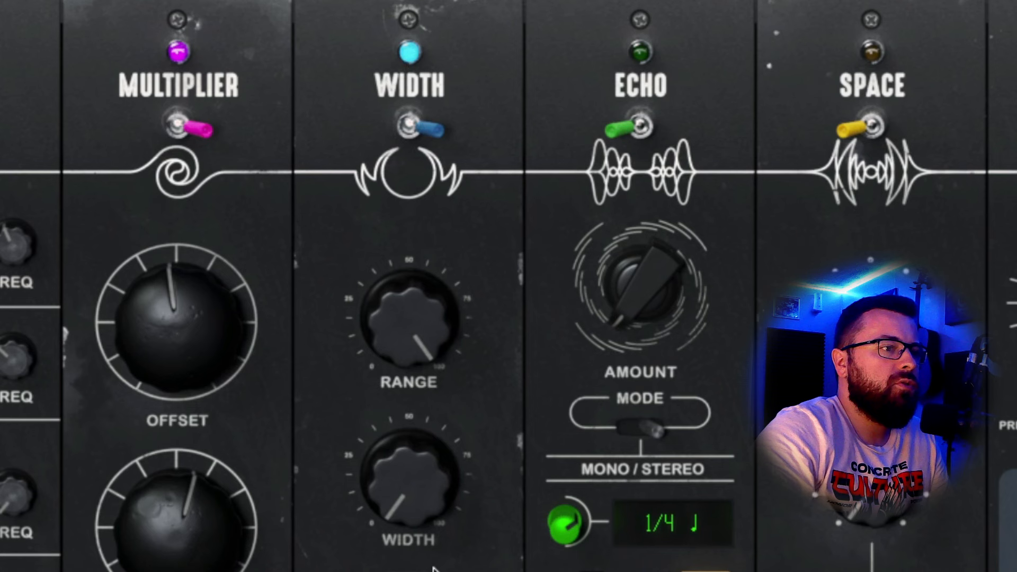
pyautogui.moveTo(412, 490); pyautogui.dragTo(472, 395)
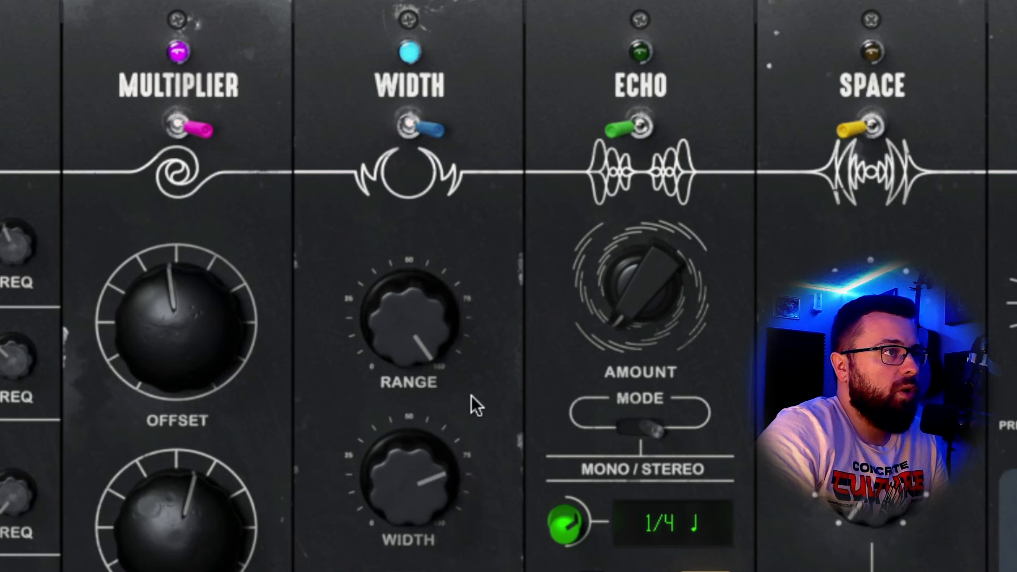
pyautogui.moveTo(415, 454); pyautogui.dragTo(417, 465)
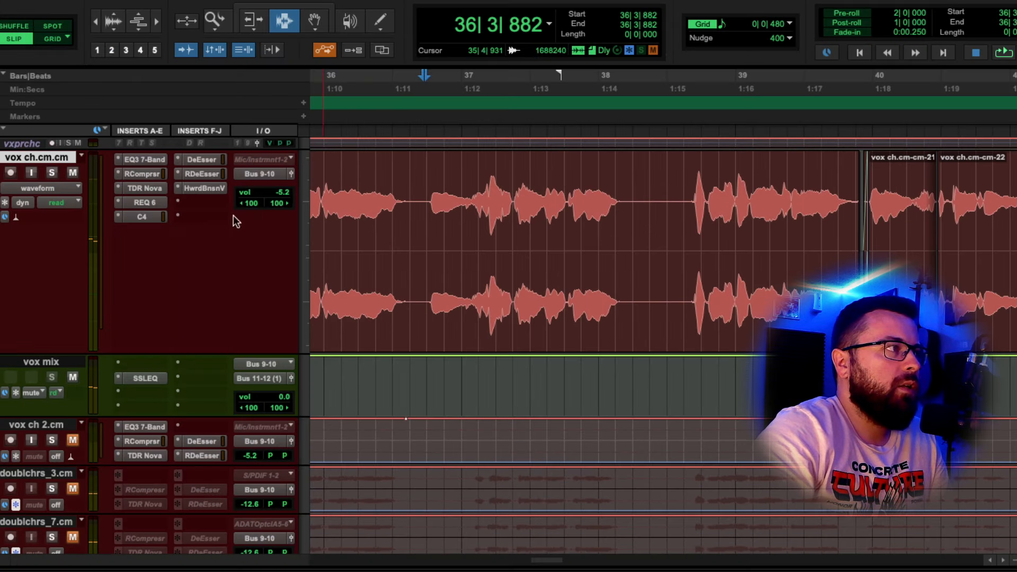
# Step: Lower the Multiplier's amount to 41% and compare the combined Multiplier and Width effect with bypass
pyautogui.scroll(3, 233, 220)
pyautogui.scroll(2, 297, 237)
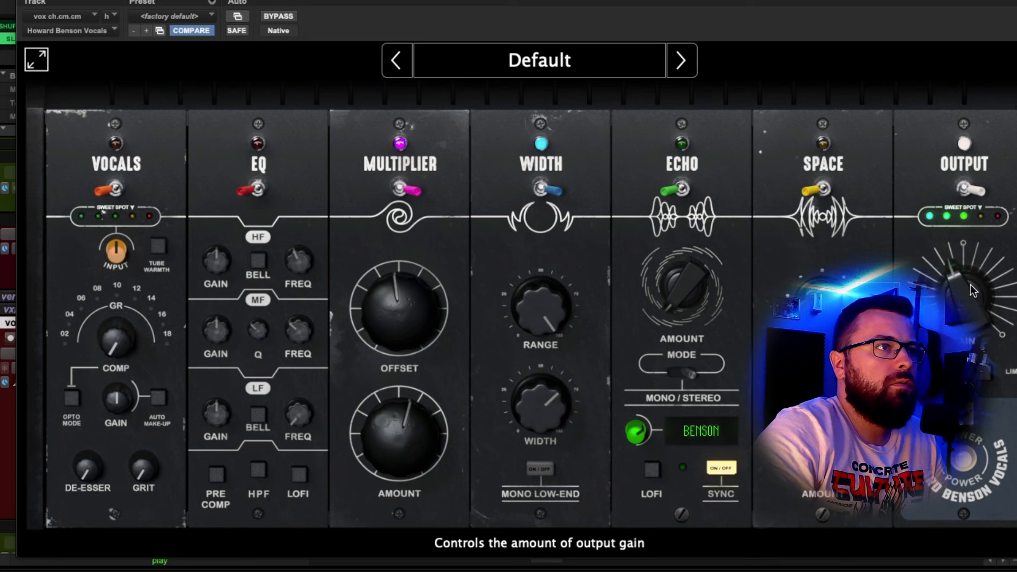
pyautogui.moveTo(435, 434); pyautogui.dragTo(412, 436)
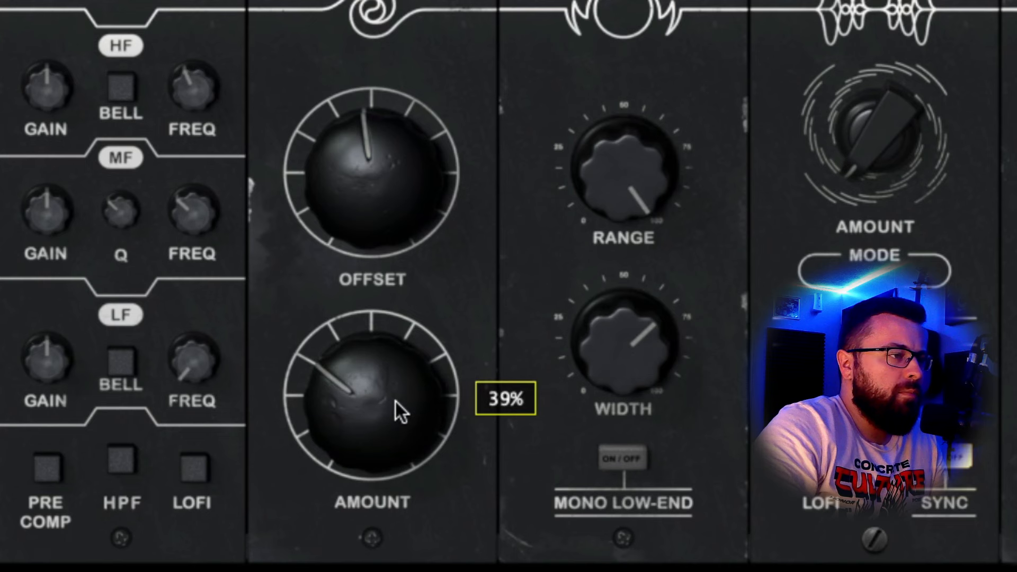
pyautogui.moveTo(395, 401); pyautogui.dragTo(415, 411)
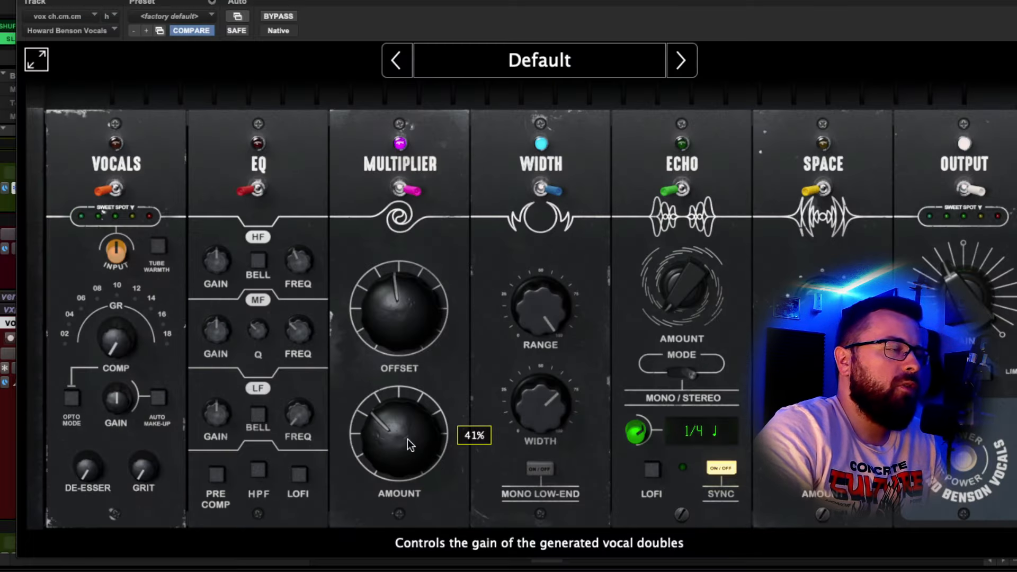
pyautogui.press('space')
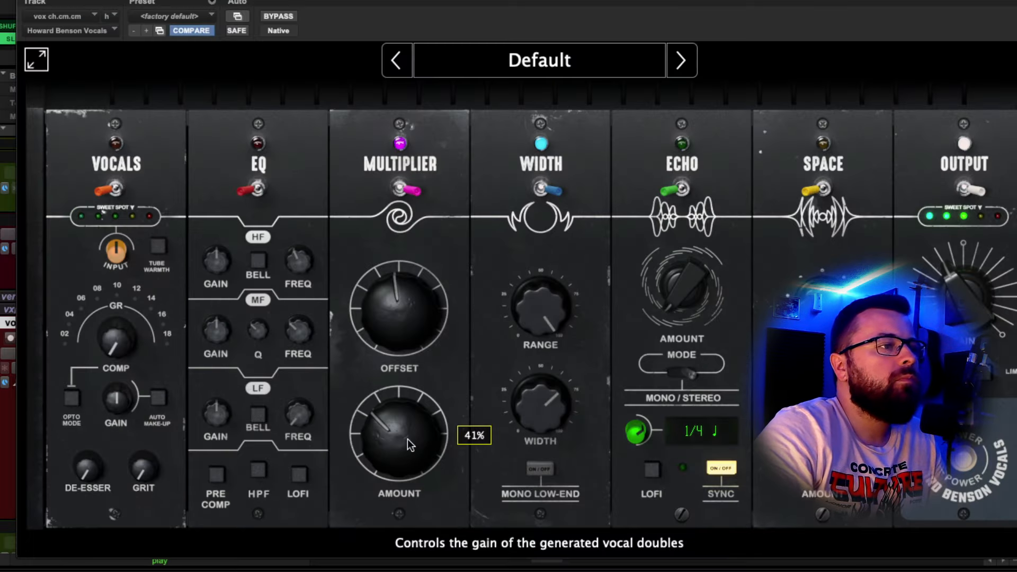
pyautogui.click(275, 16)
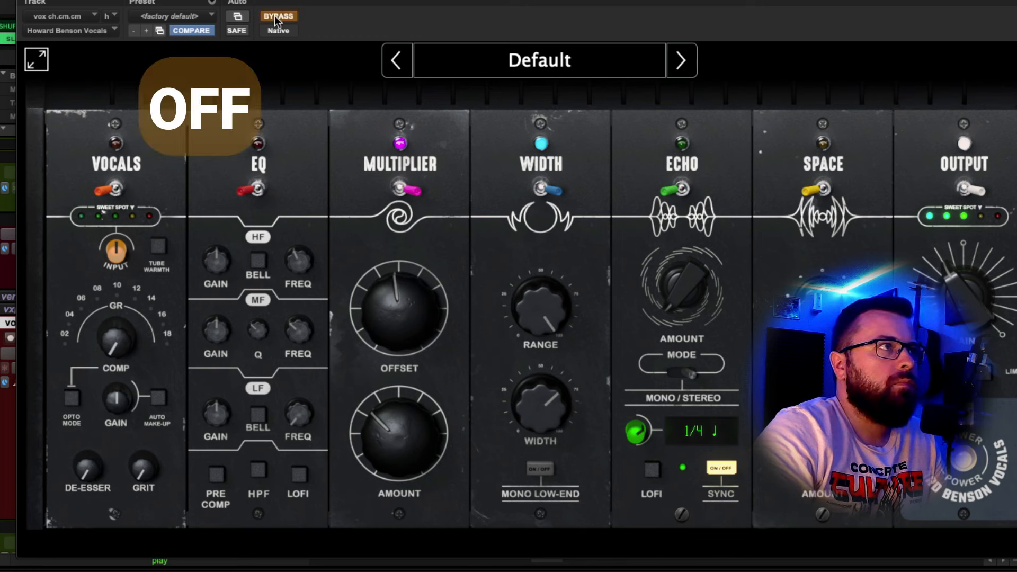
pyautogui.click(275, 16)
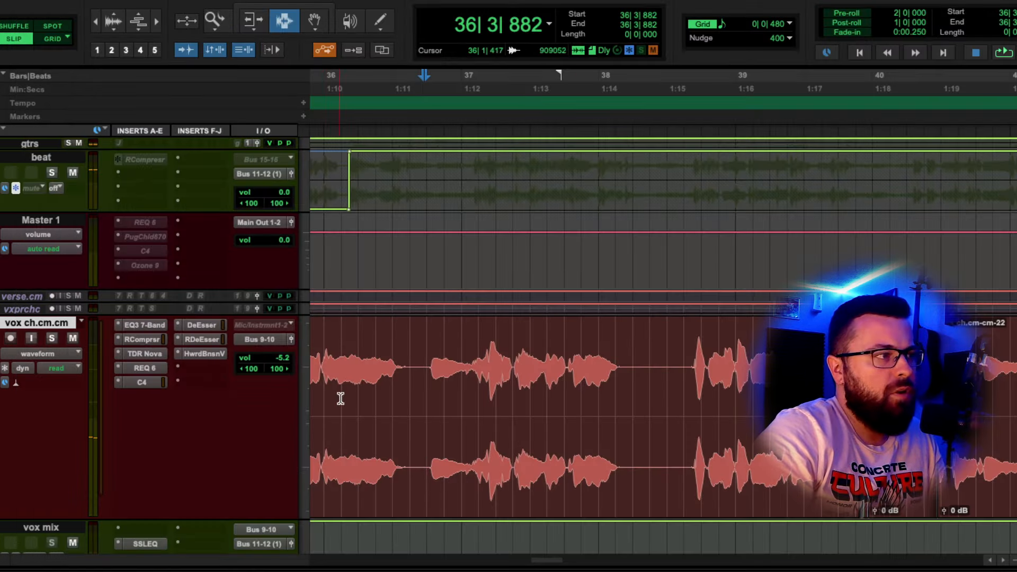
# Step: Remove Howard Benson Vocals from vox ch.cm.cm and insert the Joey Sturgis Tones multichannel plug-in Sidewidener (stereo) in its slot
pyautogui.click(177, 353)
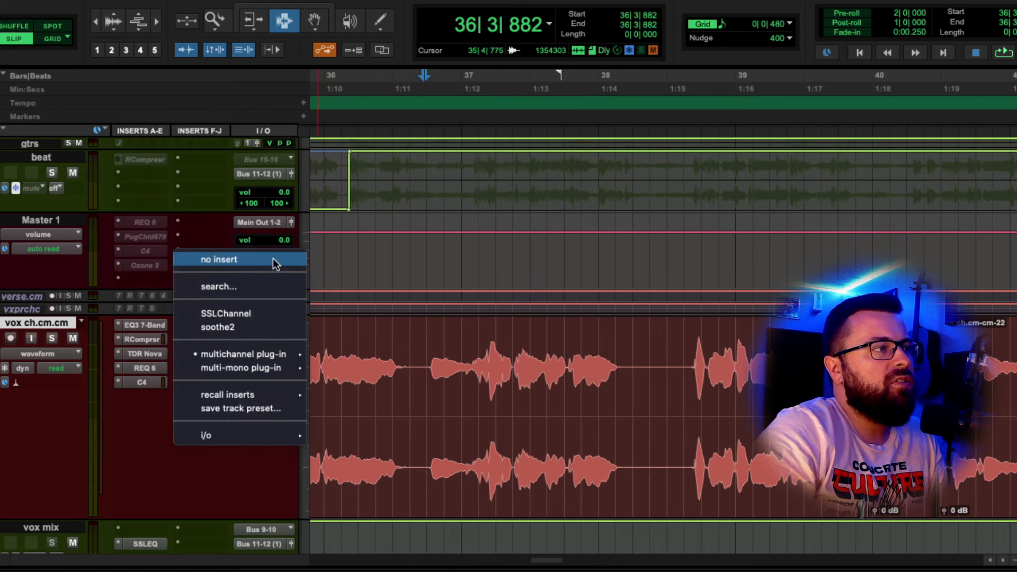
pyautogui.click(272, 259)
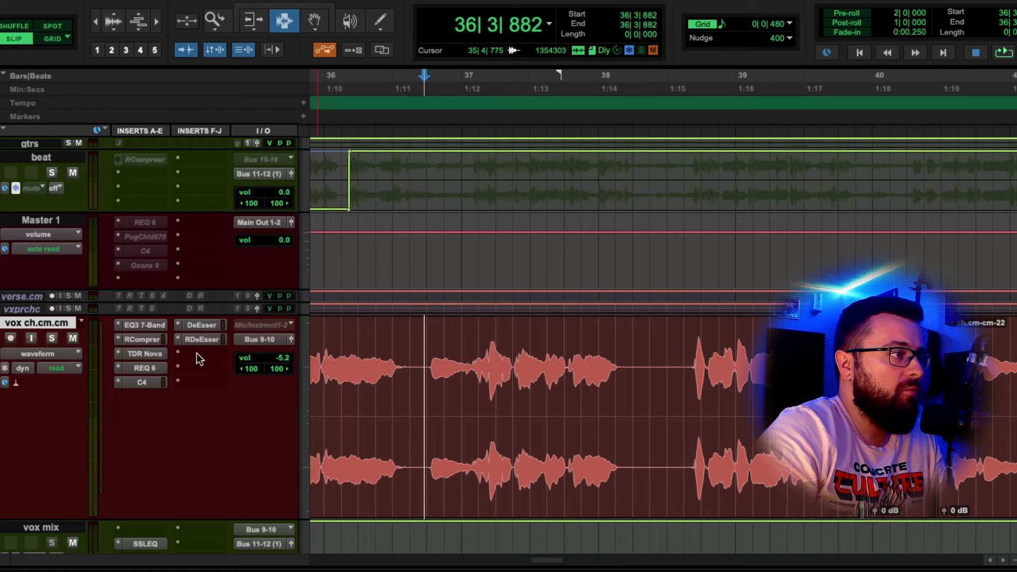
pyautogui.click(196, 353)
pyautogui.moveTo(253, 354)
pyautogui.moveTo(384, 328)
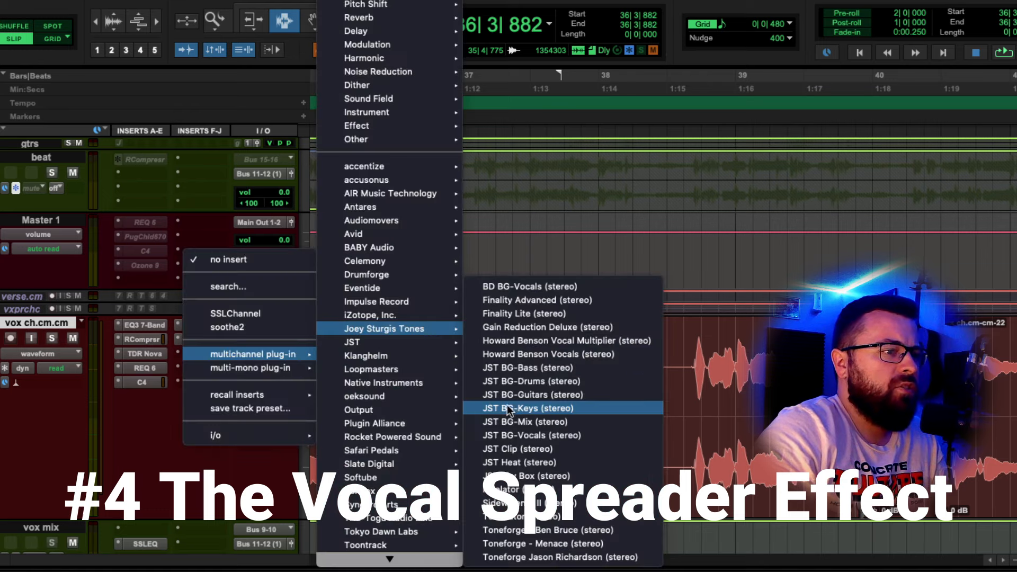
pyautogui.click(577, 505)
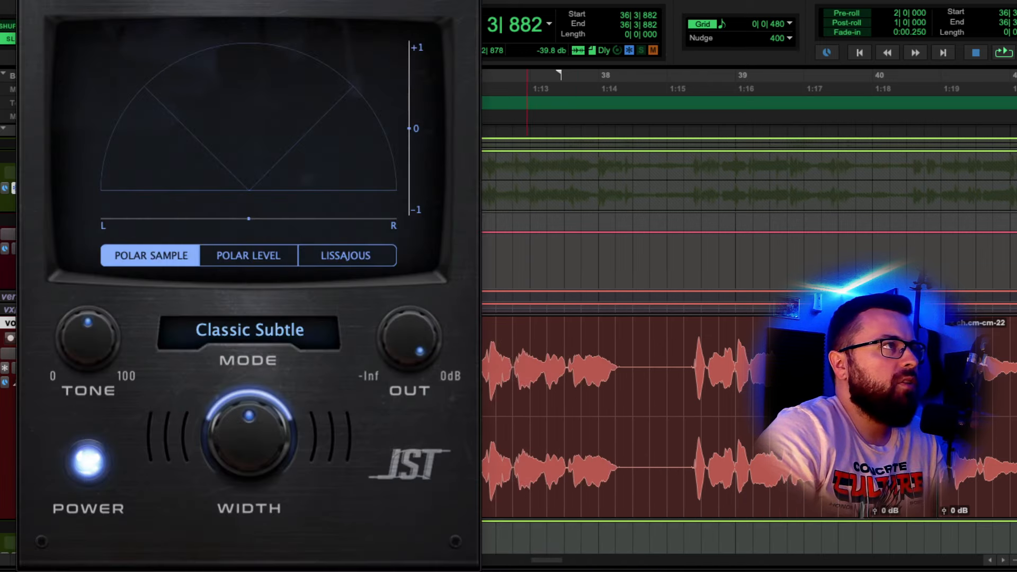
pyautogui.moveTo(260, 1); pyautogui.dragTo(560, 9)
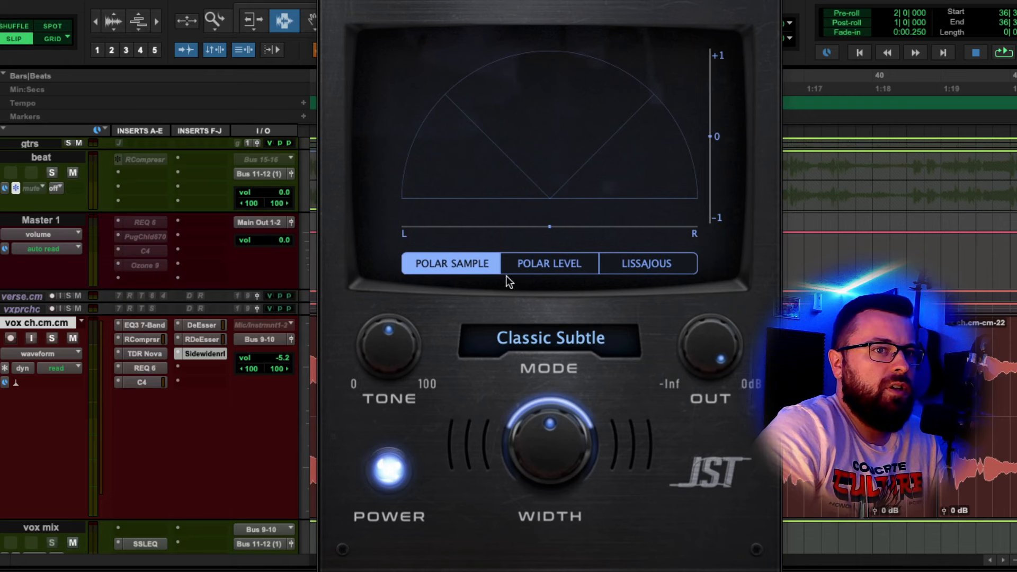
# Step: Try Sidewidener's width near its maximum at 98%, and settle it at about 40% in Classic Subtle mode
pyautogui.moveTo(551, 430); pyautogui.dragTo(572, 414)
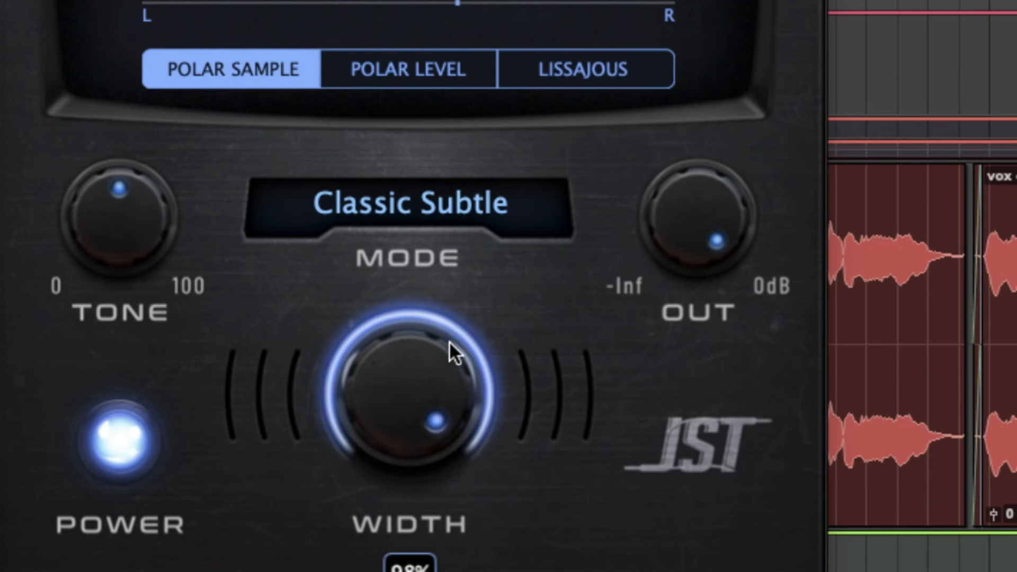
pyautogui.moveTo(450, 341); pyautogui.dragTo(442, 380)
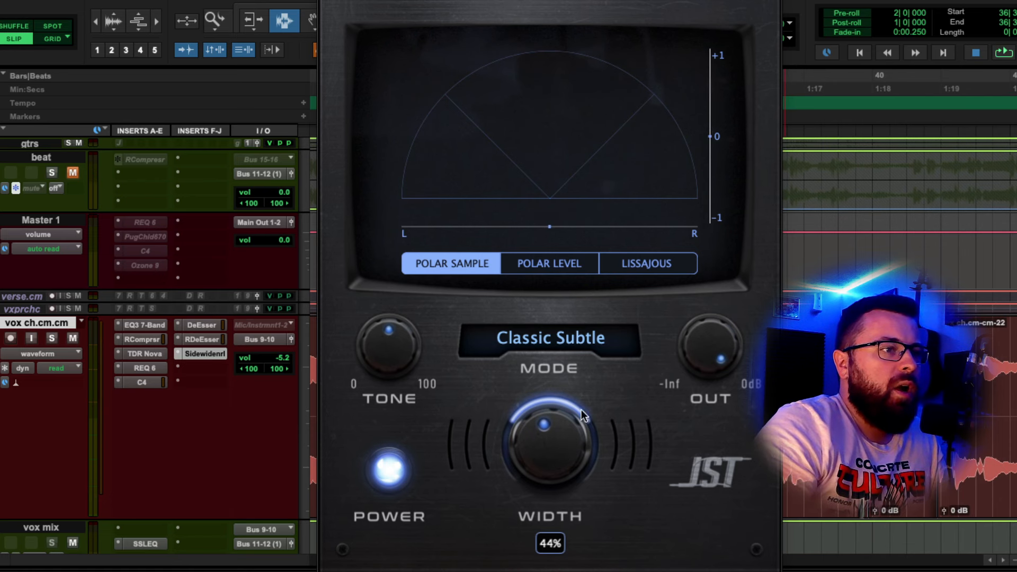
pyautogui.moveTo(554, 440); pyautogui.dragTo(555, 443)
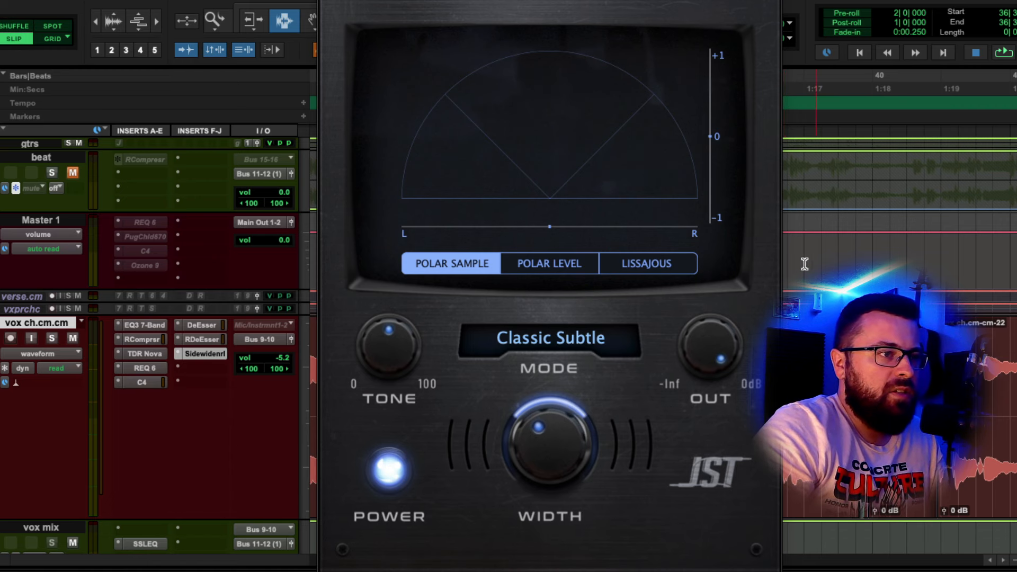
# Step: Play the chorus phrase and compare the lead vocal with Sidewidener powered on and off
pyautogui.press('space')
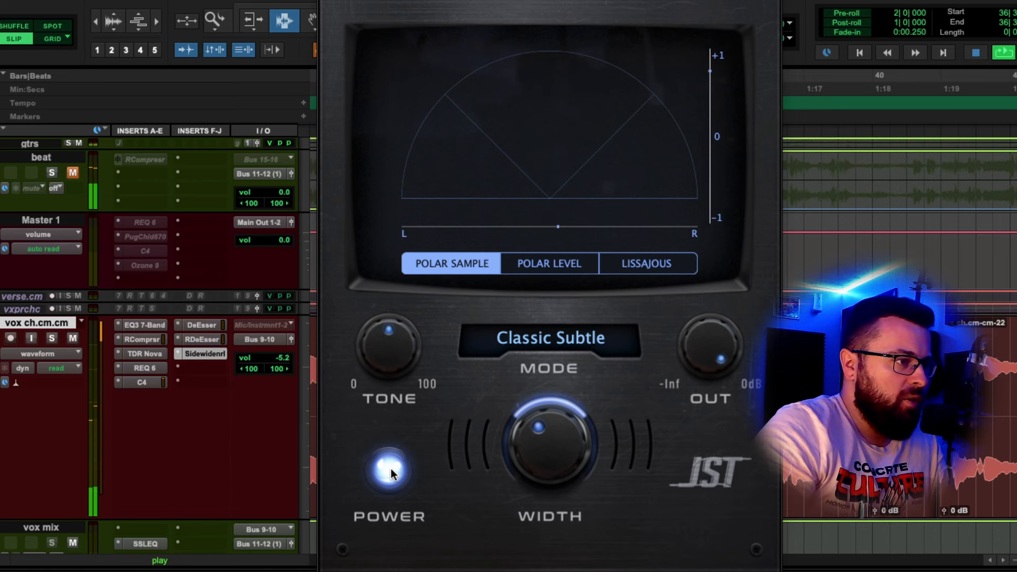
pyautogui.click(391, 469)
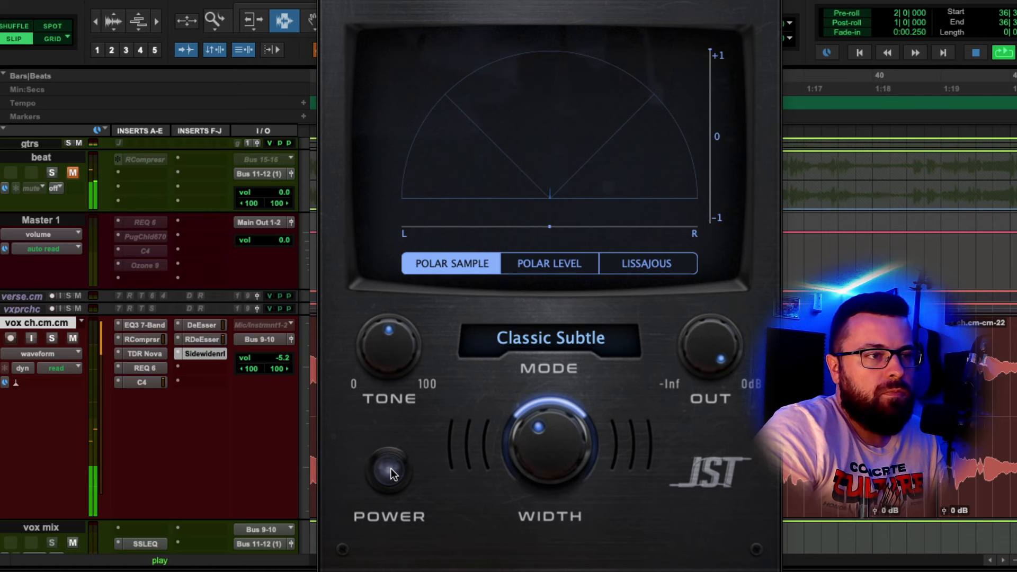
pyautogui.press('space')
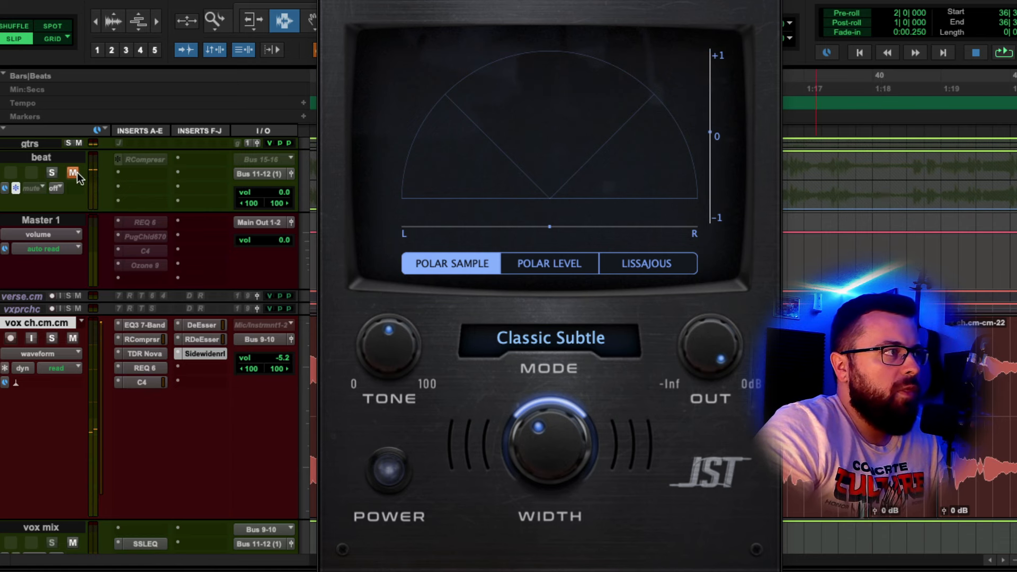
pyautogui.moveTo(556, 450)
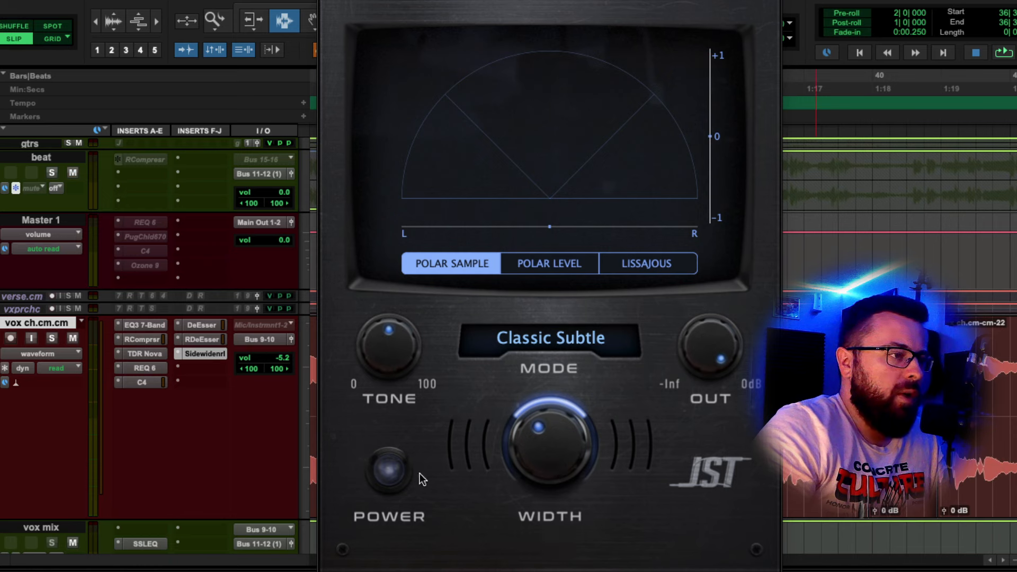
pyautogui.press('space')
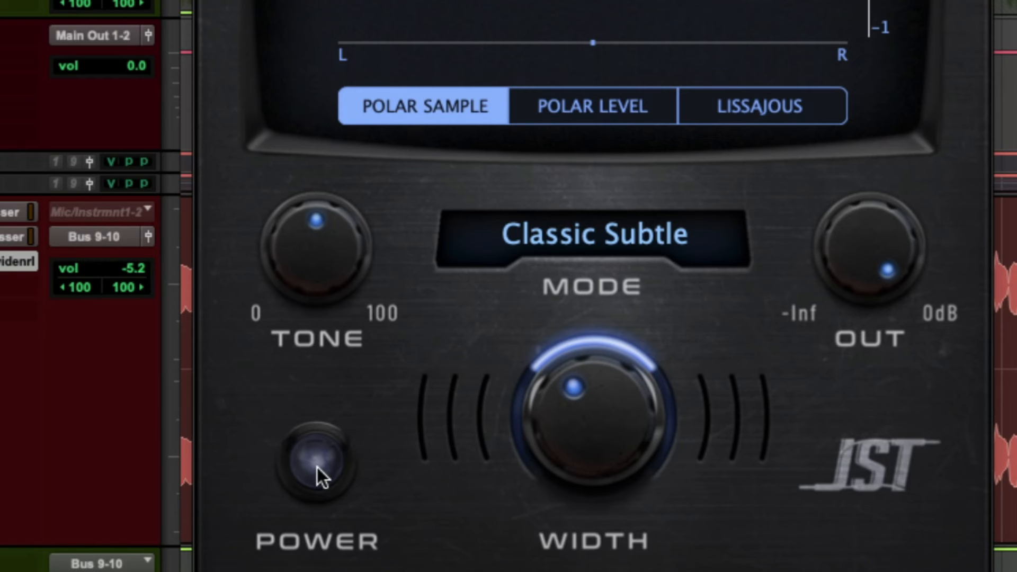
pyautogui.click(317, 468)
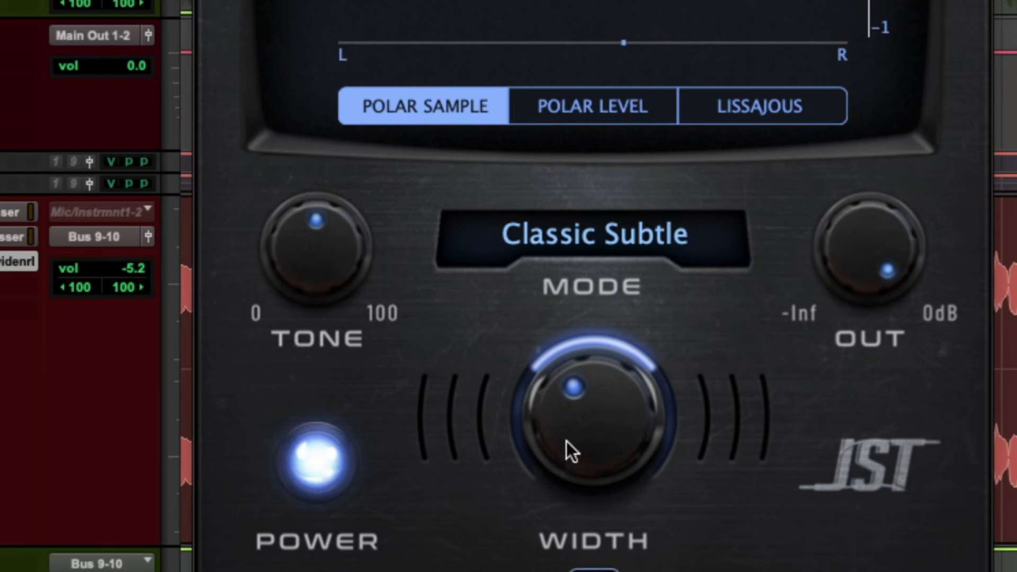
pyautogui.scroll(-2, 567, 441)
pyautogui.scroll(2, 568, 441)
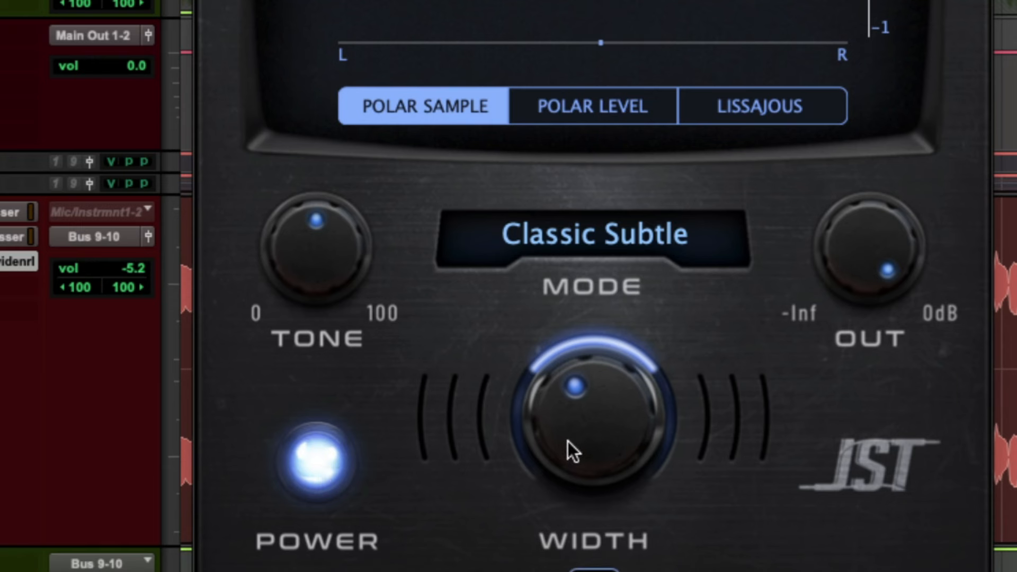
pyautogui.click(332, 475)
pyautogui.click(332, 474)
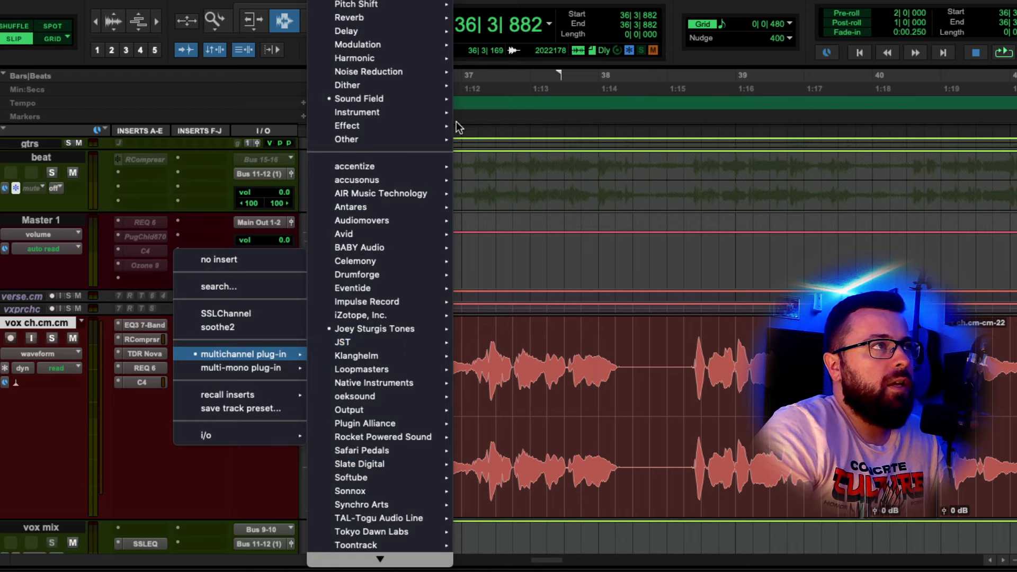
# Step: Replace the Sidewidener insert on vox ch.cm.cm with the multichannel pitch-shift plug-in Howard Benson Vocal Multiplier (stereo)
pyautogui.moveTo(437, 5)
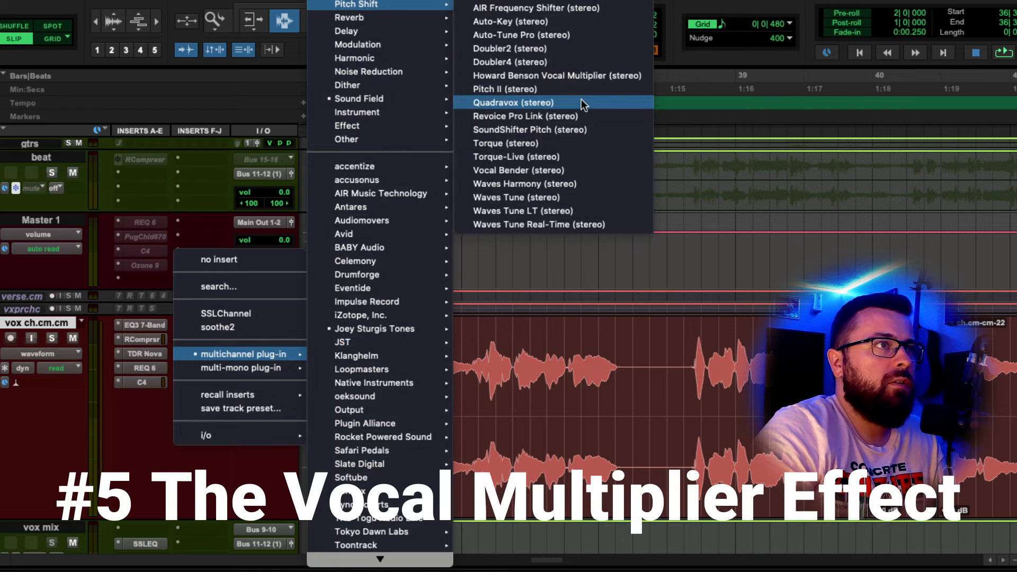
pyautogui.click(547, 78)
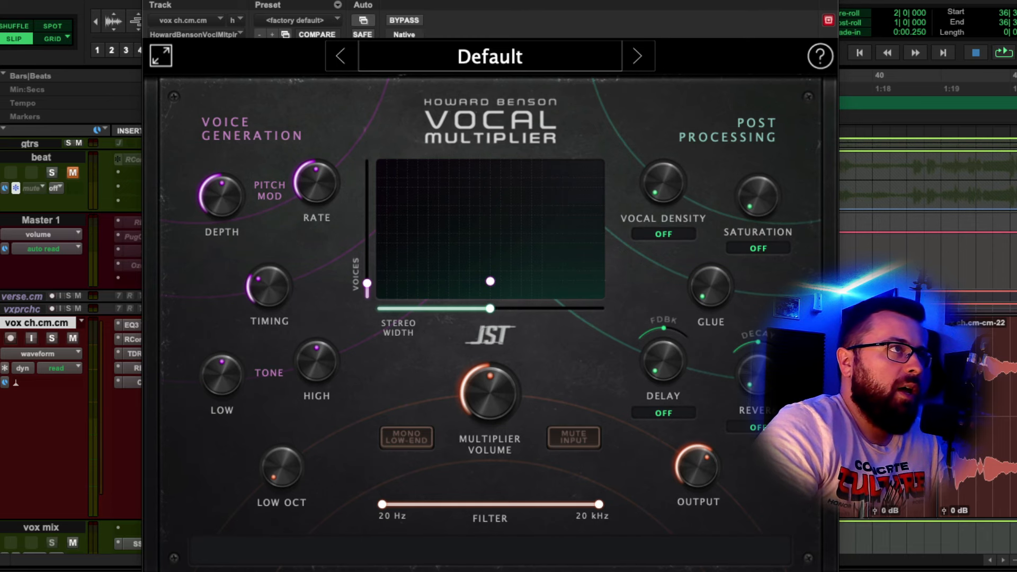
pyautogui.moveTo(311, 1); pyautogui.dragTo(402, 4)
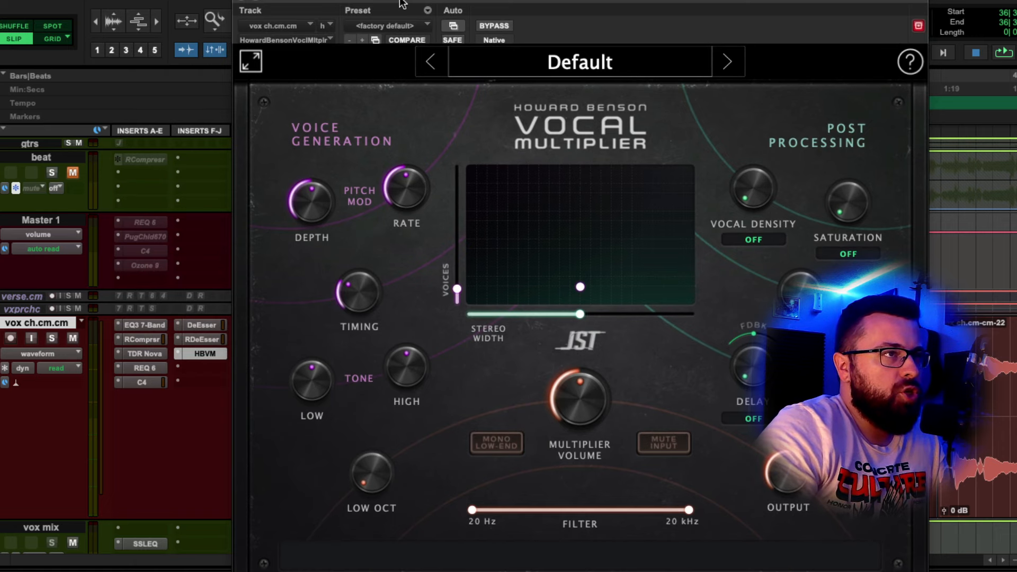
# Step: Raise the Vocal Multiplier's Voices to 86% and set Vocal Density to Subtle at 77%
pyautogui.moveTo(403, 3); pyautogui.dragTo(327, 0)
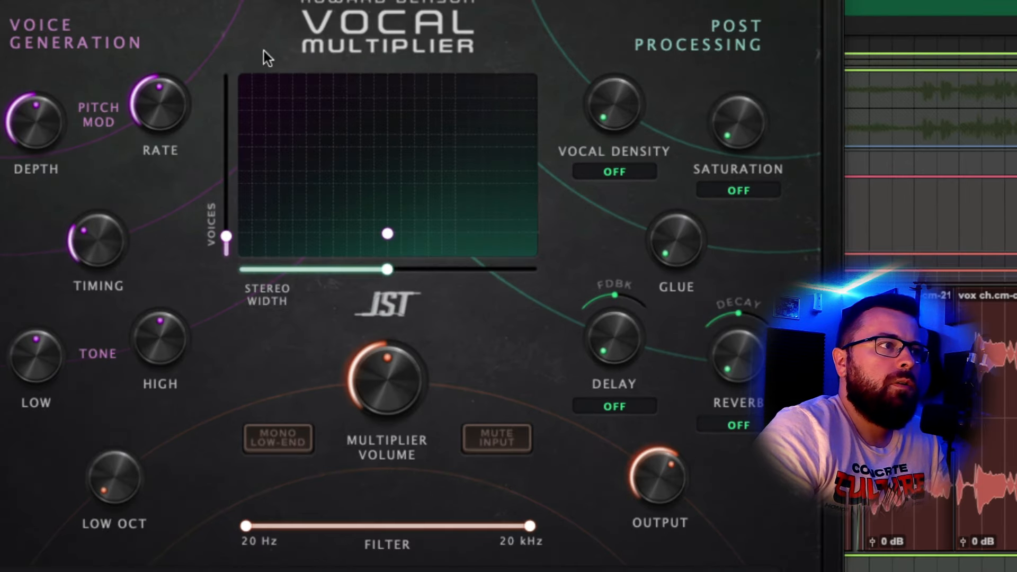
pyautogui.moveTo(380, 263)
pyautogui.moveTo(241, 158); pyautogui.dragTo(243, 103)
pyautogui.click(617, 173)
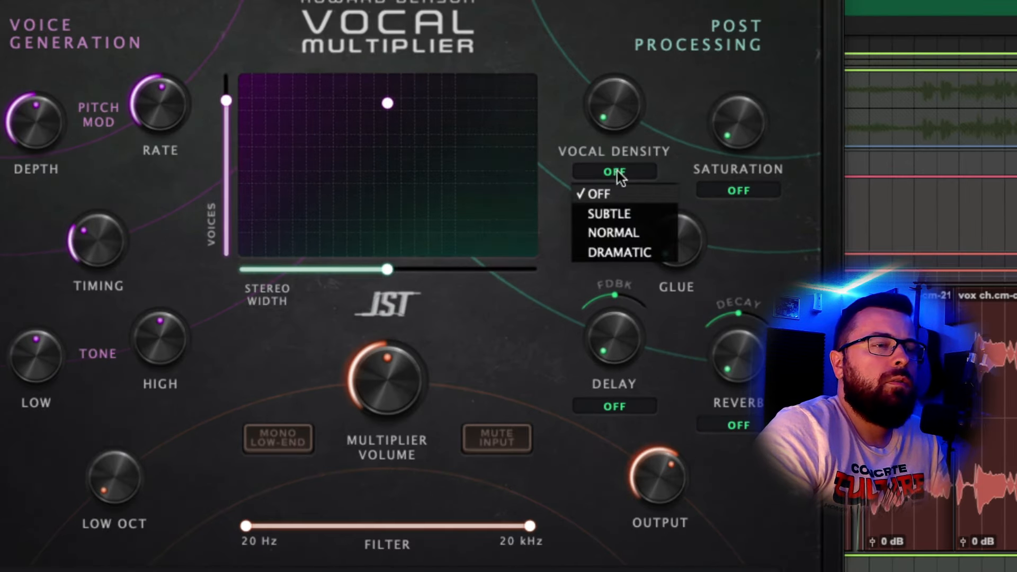
pyautogui.click(622, 215)
pyautogui.moveTo(618, 97)
pyautogui.mouseDown()
pyautogui.moveTo(618, 72)
pyautogui.moveTo(613, 85)
pyautogui.mouseUp()
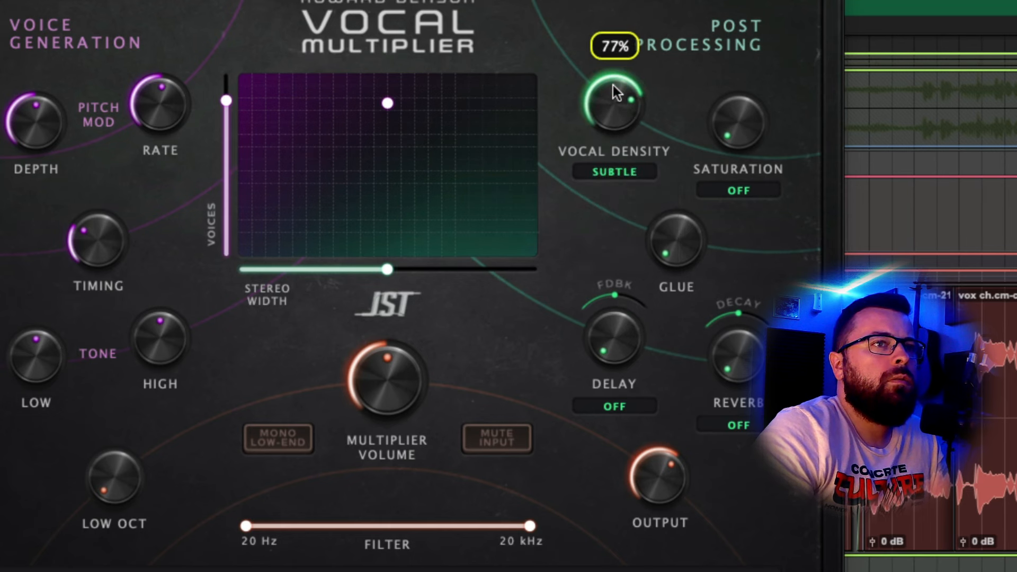
# Step: Set Saturation to Warm Tube at 100% and raise Glue well above half
pyautogui.click(737, 191)
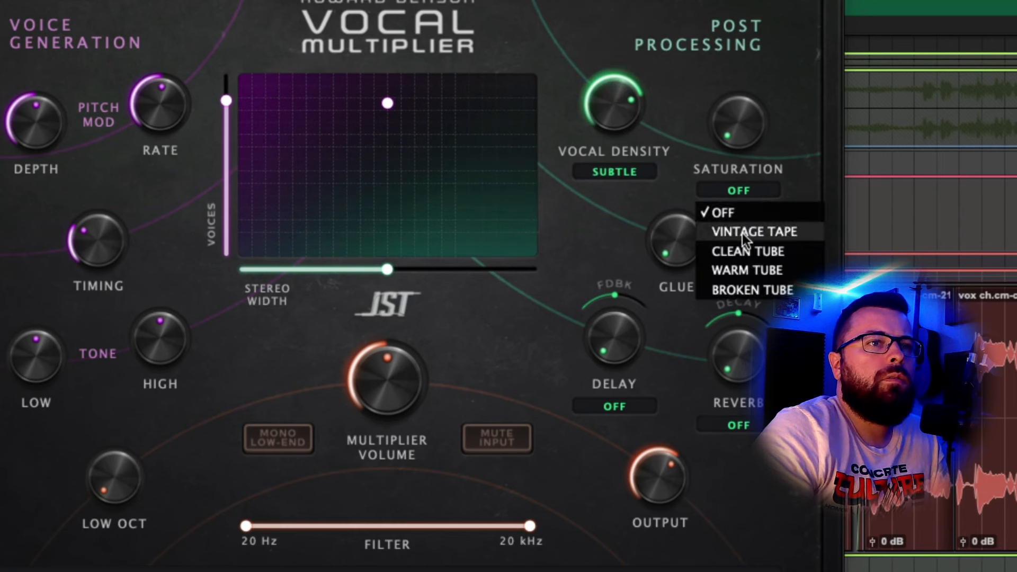
pyautogui.click(741, 270)
pyautogui.moveTo(733, 151); pyautogui.dragTo(722, 28)
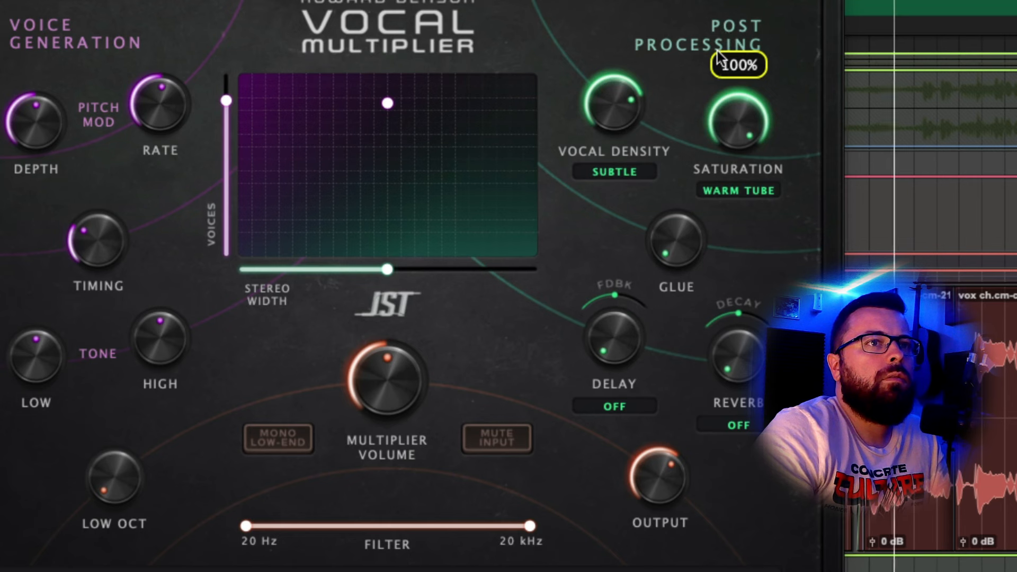
pyautogui.moveTo(673, 247)
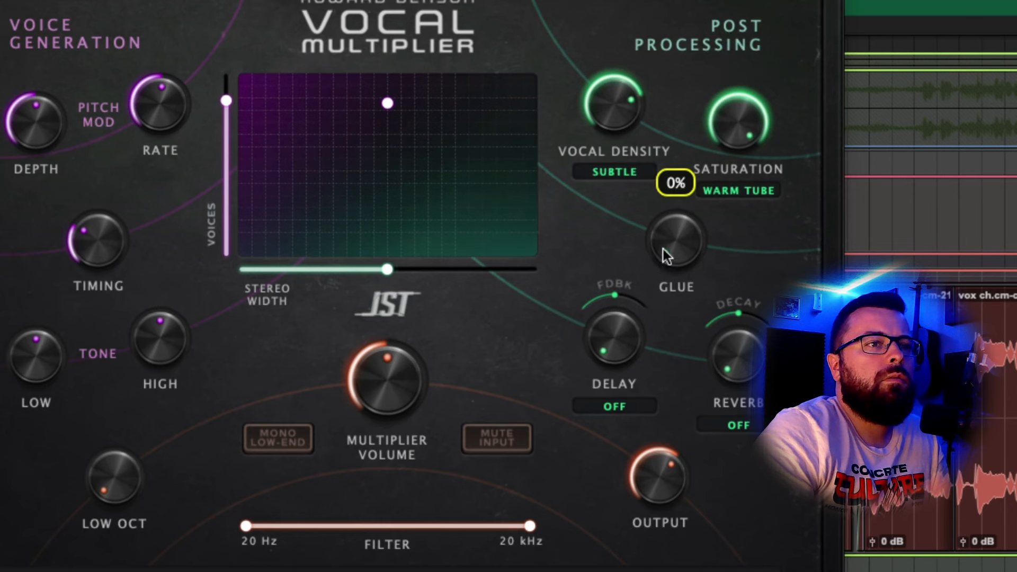
pyautogui.moveTo(669, 246); pyautogui.dragTo(659, 226)
# Step: Reduce the Multiplier Volume to 39% and enable Mono Low-End
pyautogui.moveTo(401, 382); pyautogui.dragTo(405, 386)
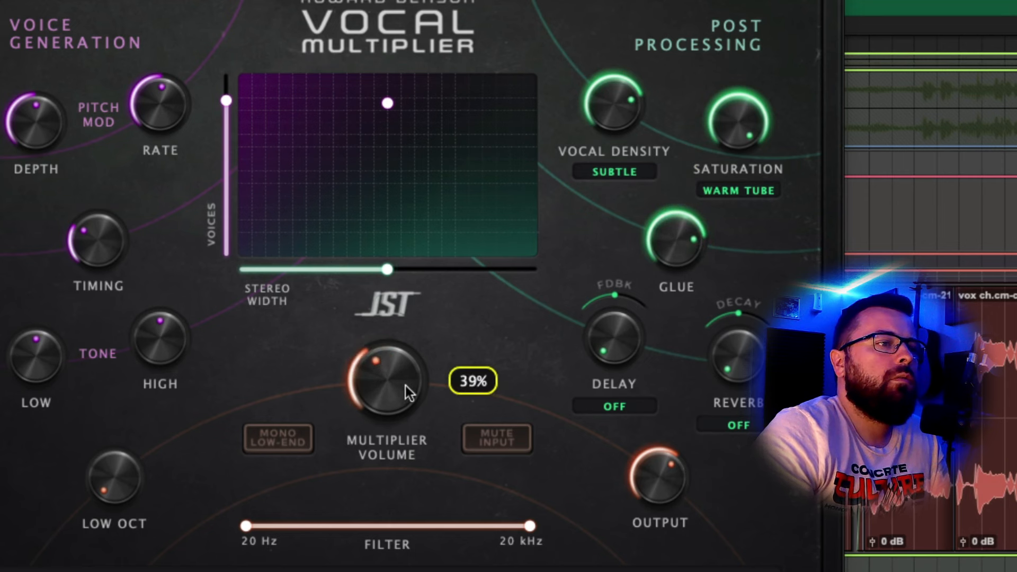
pyautogui.click(279, 437)
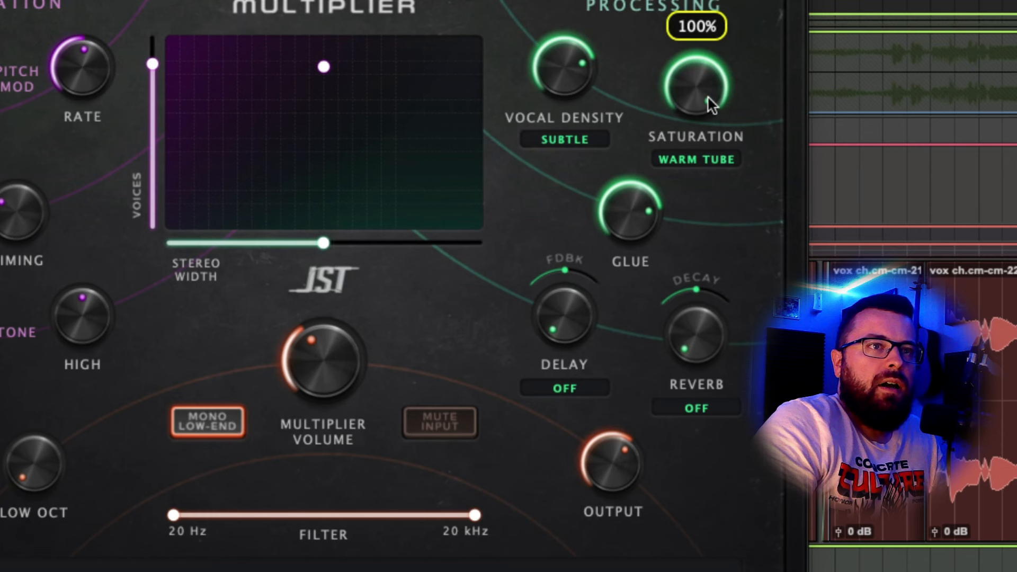
# Step: Fine-tune the number of generated voices to 87%
pyautogui.moveTo(640, 230)
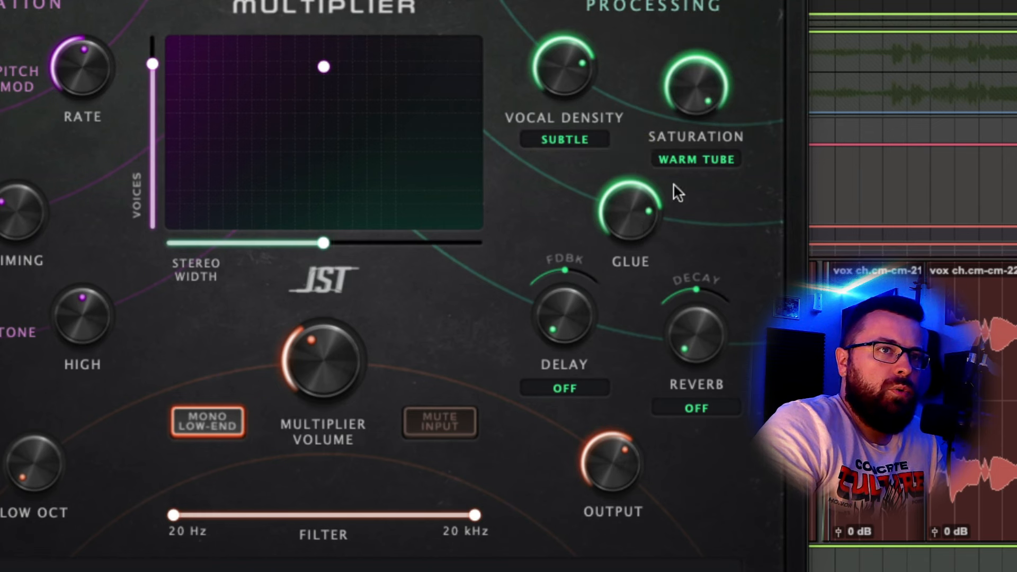
pyautogui.moveTo(676, 123)
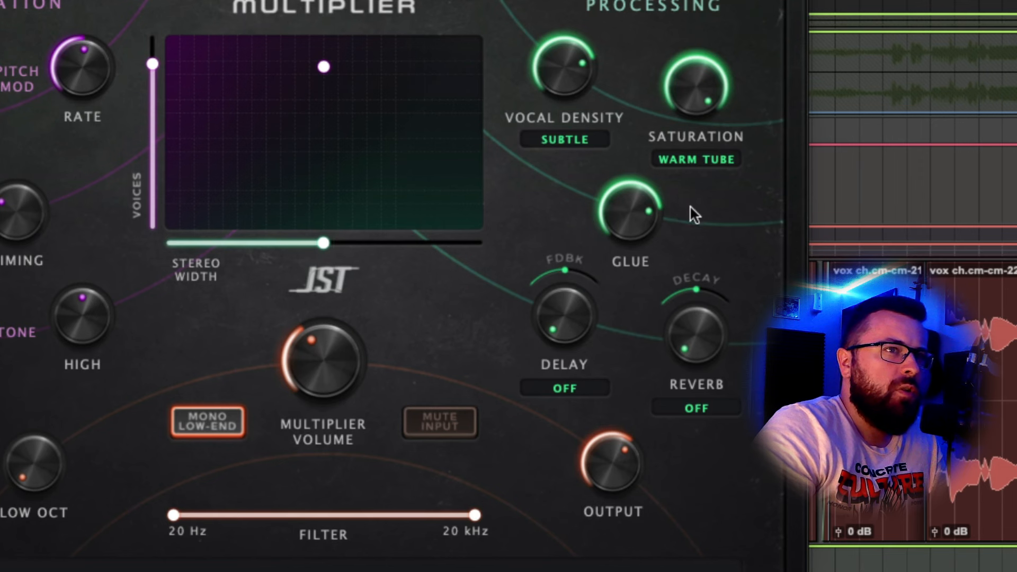
pyautogui.moveTo(528, 328)
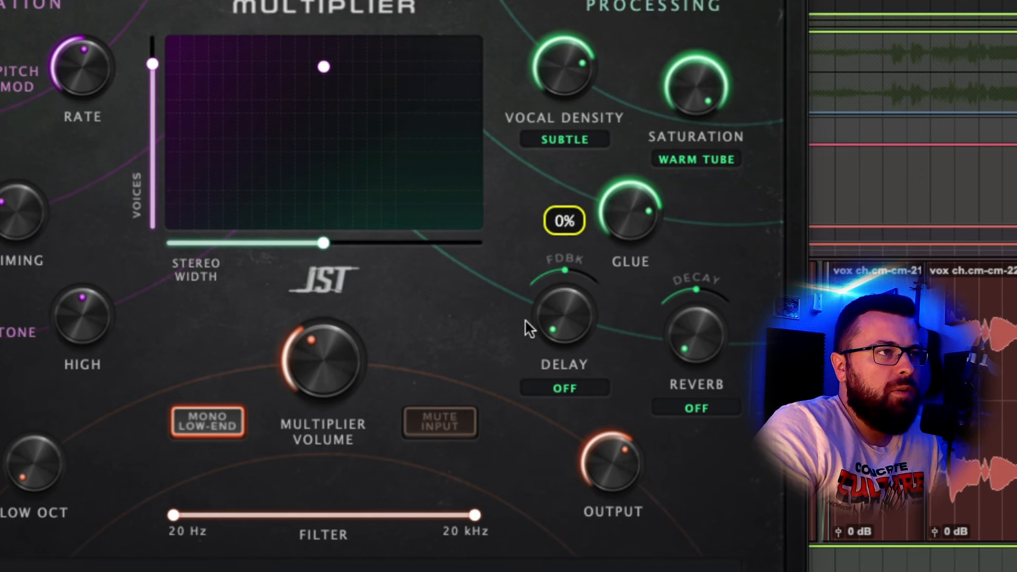
pyautogui.moveTo(154, 65)
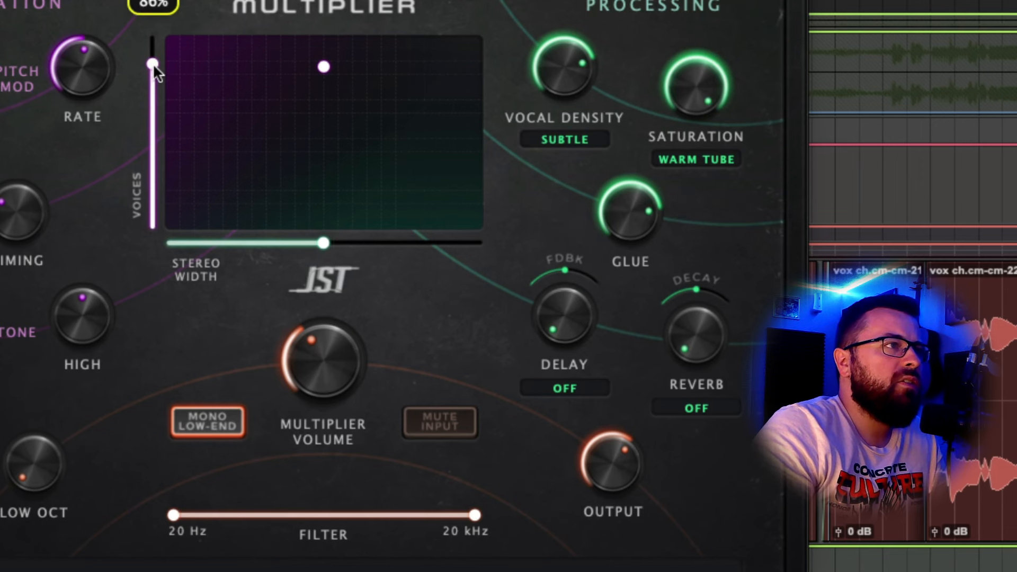
pyautogui.moveTo(153, 63)
pyautogui.mouseDown()
pyautogui.moveTo(154, 71)
pyautogui.moveTo(159, 60)
pyautogui.mouseUp()
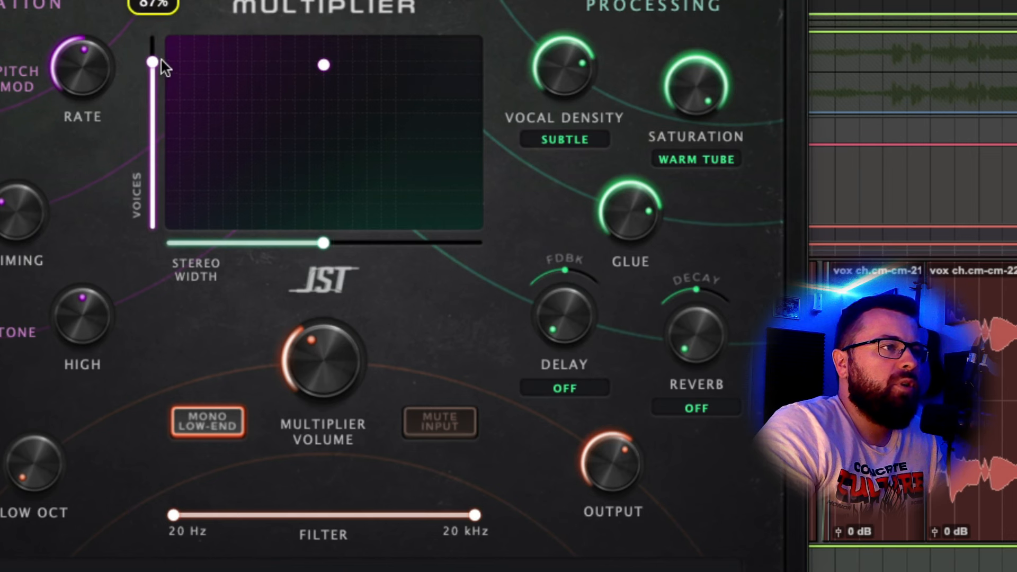
pyautogui.moveTo(324, 245)
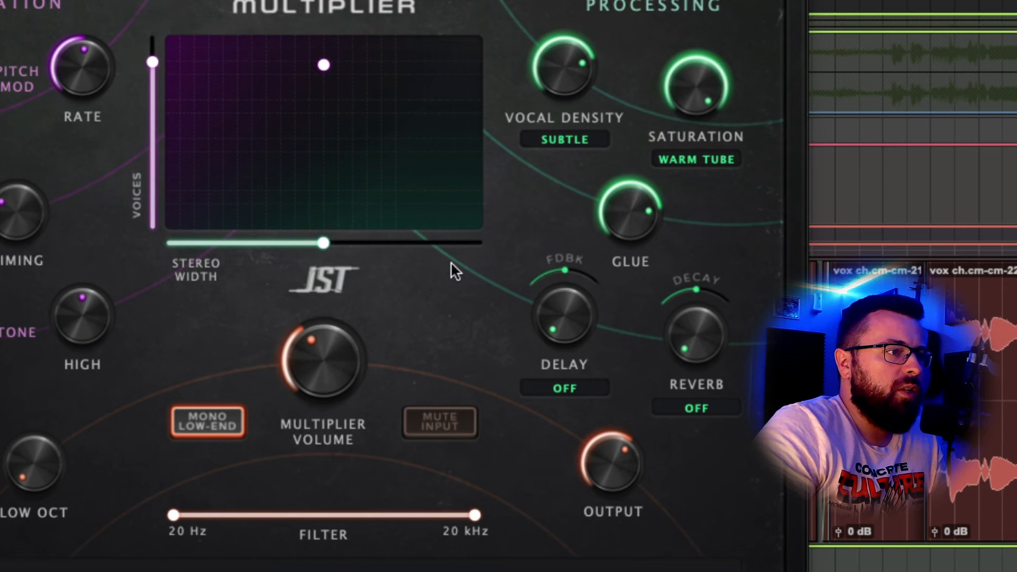
# Step: Play the chorus phrase, lower the Multiplier Volume further while listening, and stop playback
pyautogui.moveTo(356, 318)
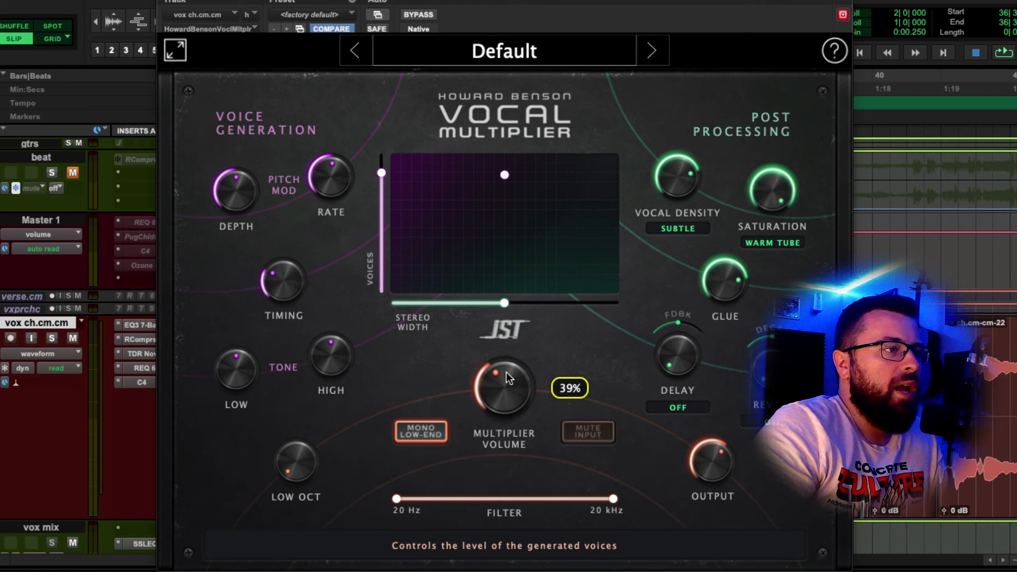
pyautogui.press('space')
pyautogui.moveTo(501, 358)
pyautogui.mouseDown()
pyautogui.moveTo(497, 408)
pyautogui.moveTo(513, 373)
pyautogui.mouseUp()
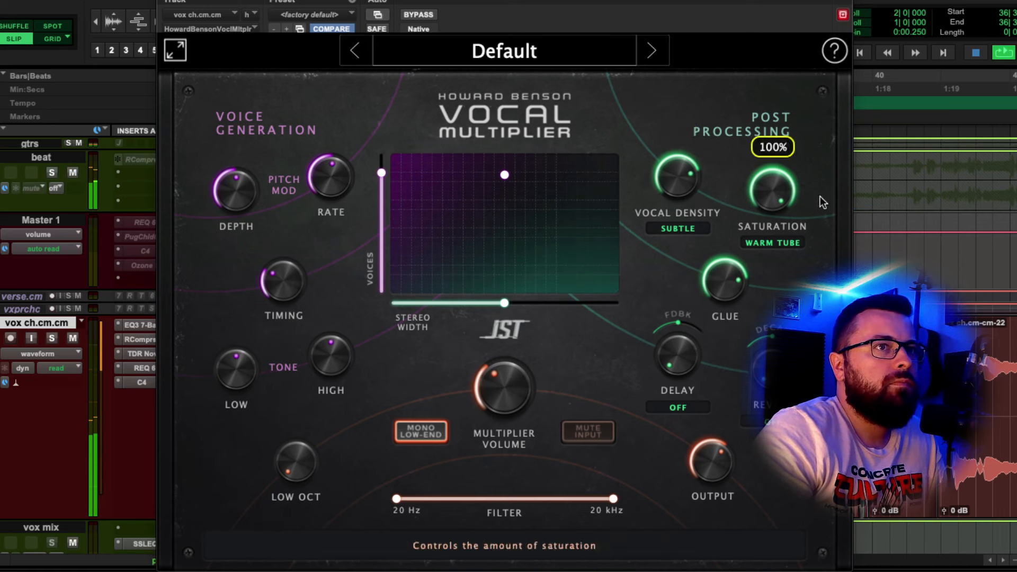
pyautogui.moveTo(531, 396)
pyautogui.scroll(-4, 500, 384)
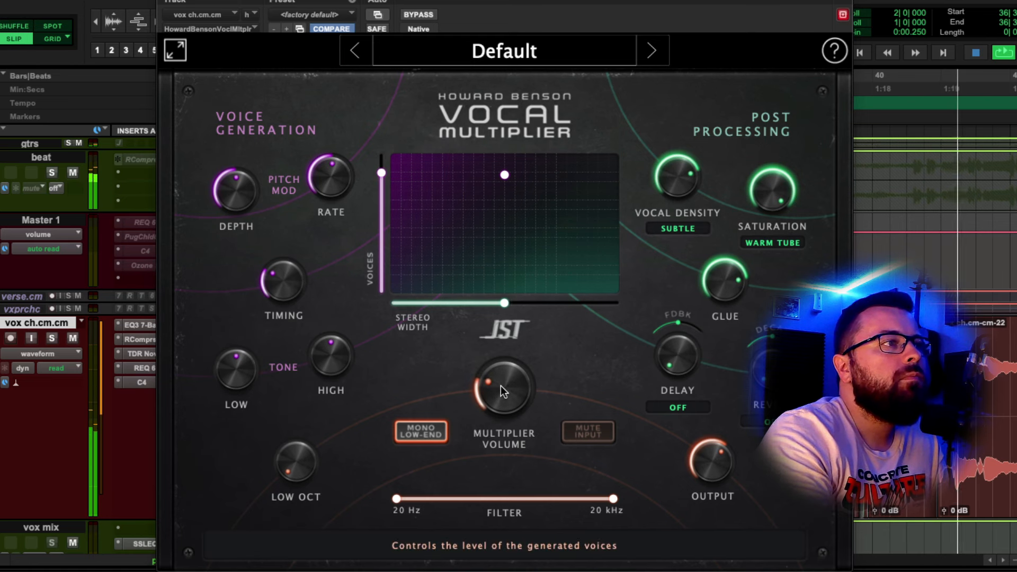
pyautogui.press('space')
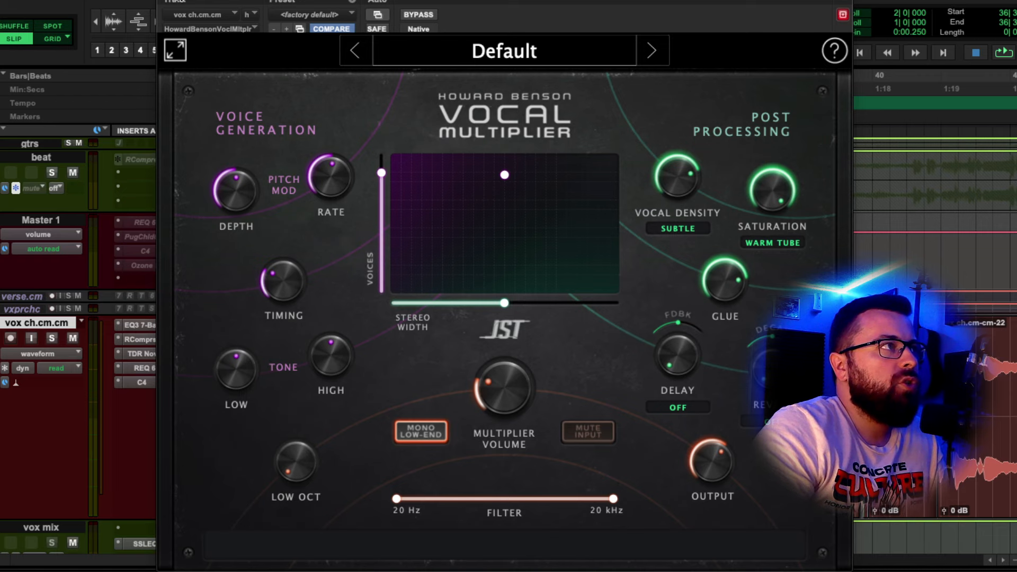
# Step: Close the Vocal Multiplier window and replace its insert on vox ch.cm.cm with the multichannel plug-in Vocal Bender
pyautogui.click(166, 1)
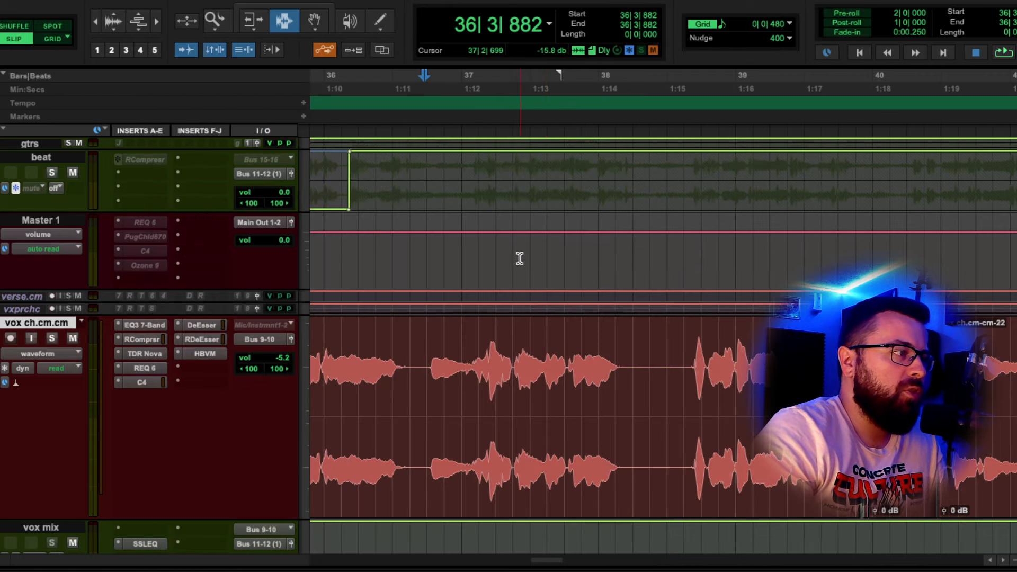
pyautogui.click(176, 353)
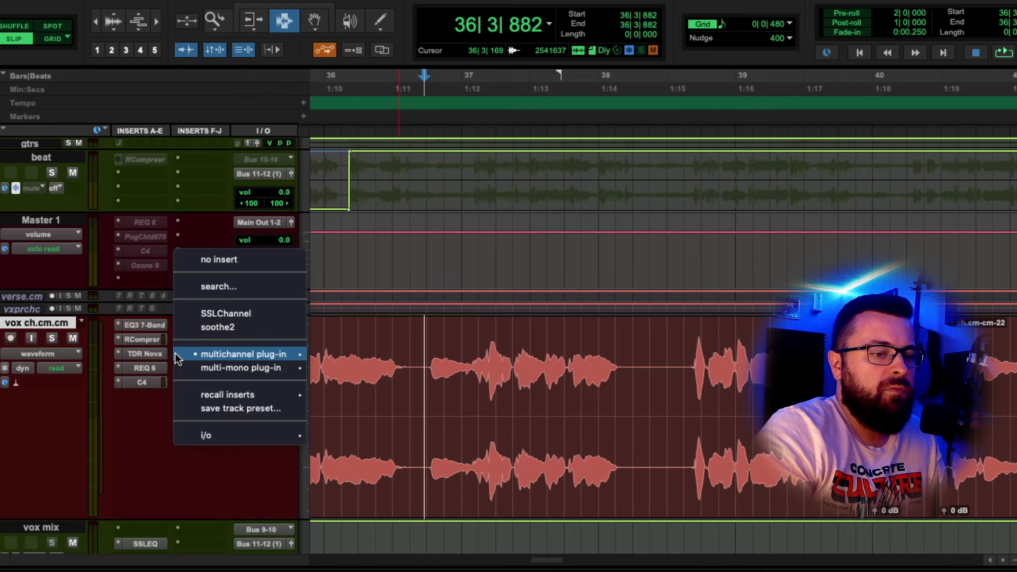
pyautogui.moveTo(243, 354)
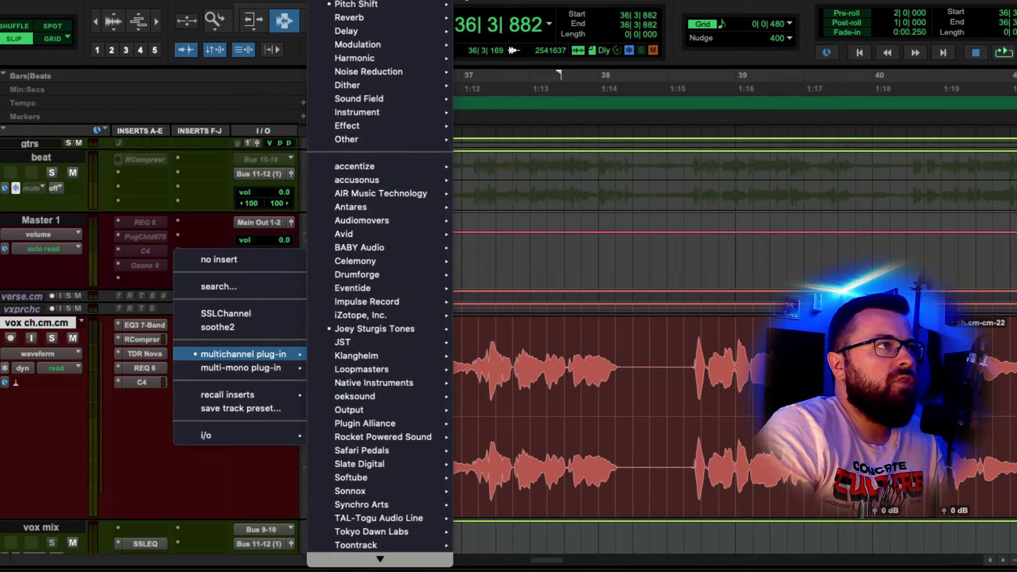
pyautogui.click(515, 168)
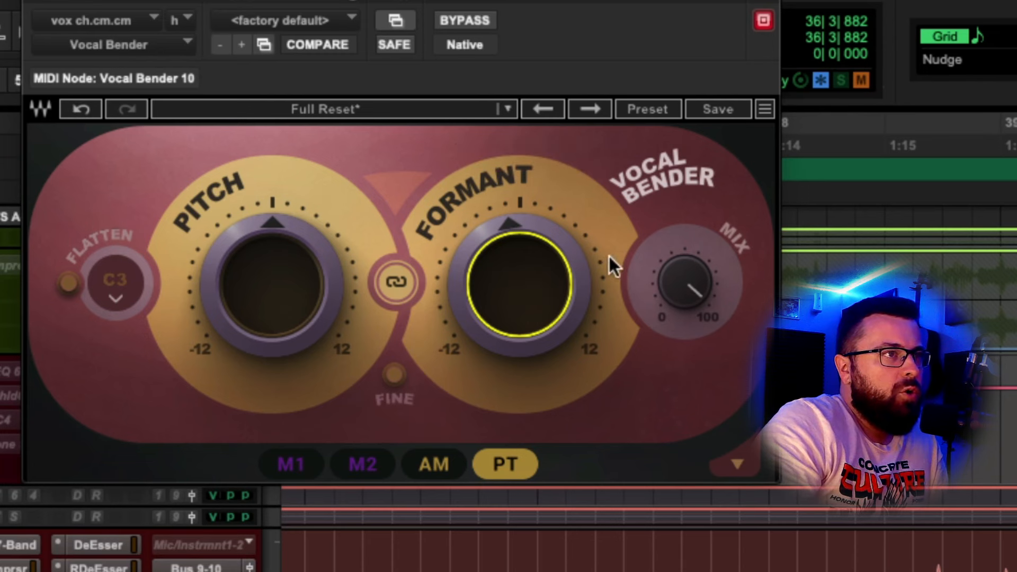
# Step: Lower Vocal Bender's Mix to a small amount and compare the chorus phrase with the plug-in bypassed and active
pyautogui.moveTo(696, 286); pyautogui.dragTo(665, 243)
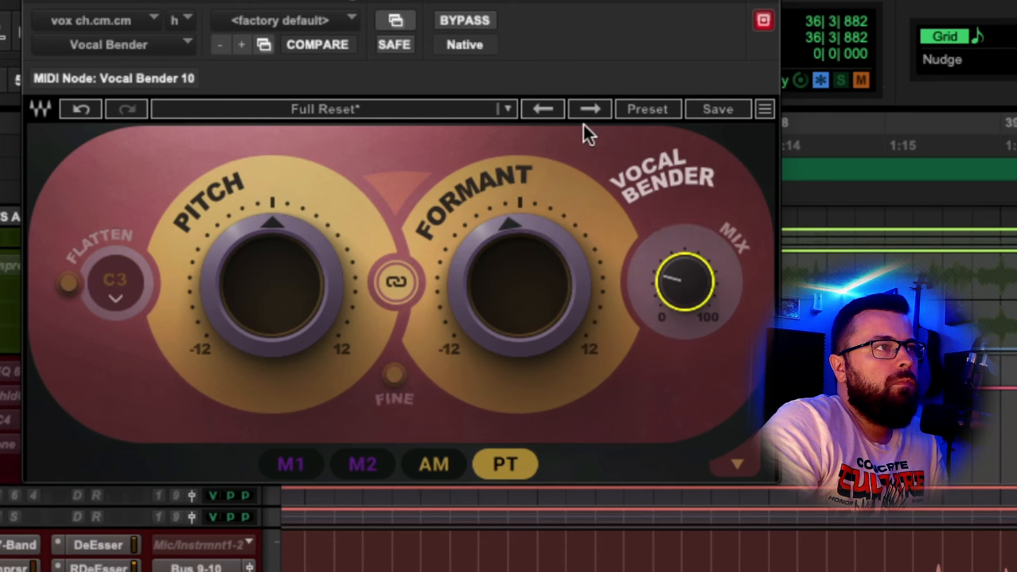
pyautogui.click(462, 15)
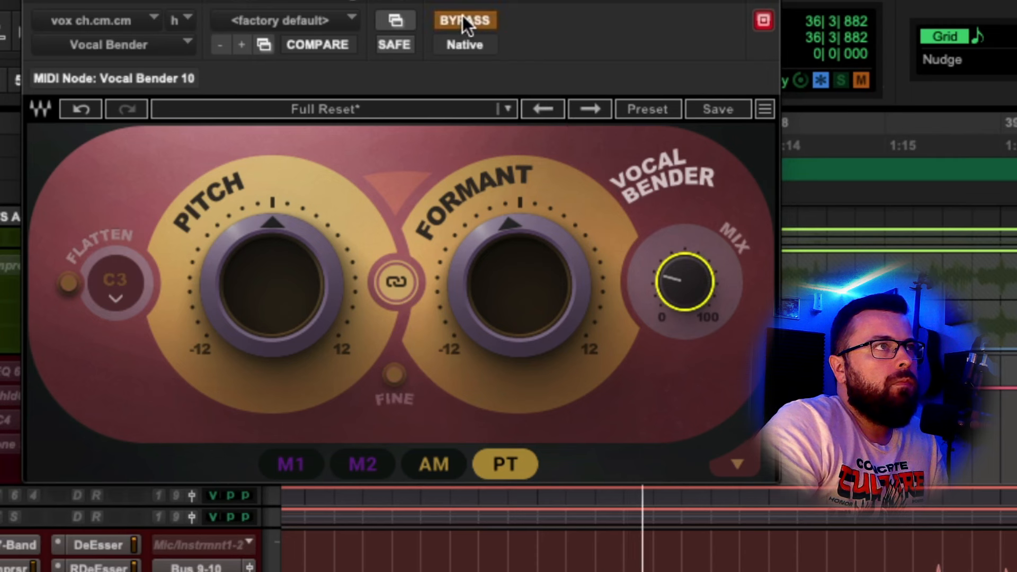
pyautogui.click(463, 15)
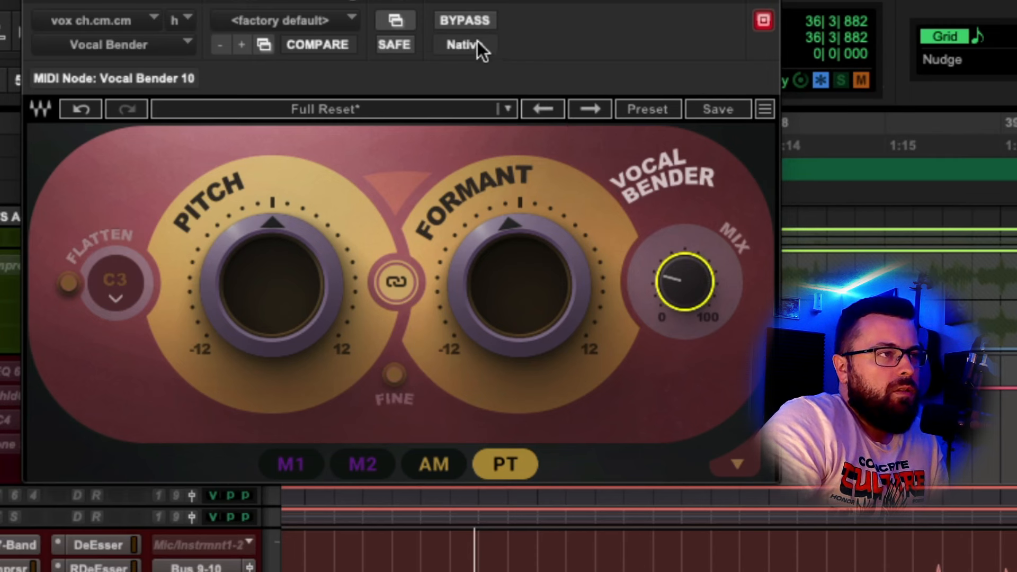
# Step: Lower Vocal Bender's Formant to about -7 semitones and raise the Mix to roughly a third
pyautogui.click(528, 289)
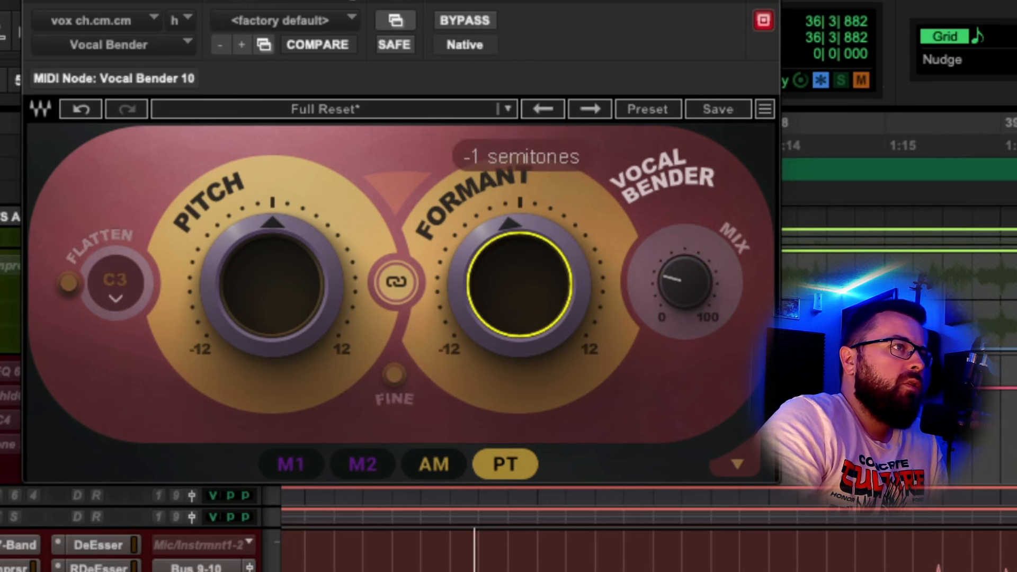
pyautogui.moveTo(678, 245); pyautogui.dragTo(678, 297)
pyautogui.moveTo(892, 255); pyautogui.dragTo(923, 262)
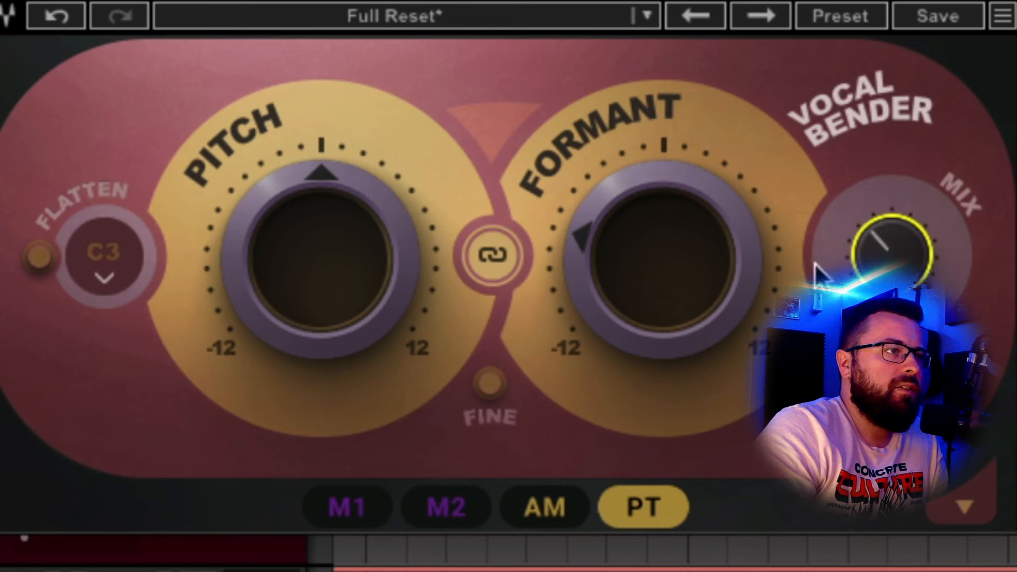
# Step: Try Vocal Bender's Mix at 72.5 and 58.6, and settle it at 46.0
pyautogui.moveTo(723, 265)
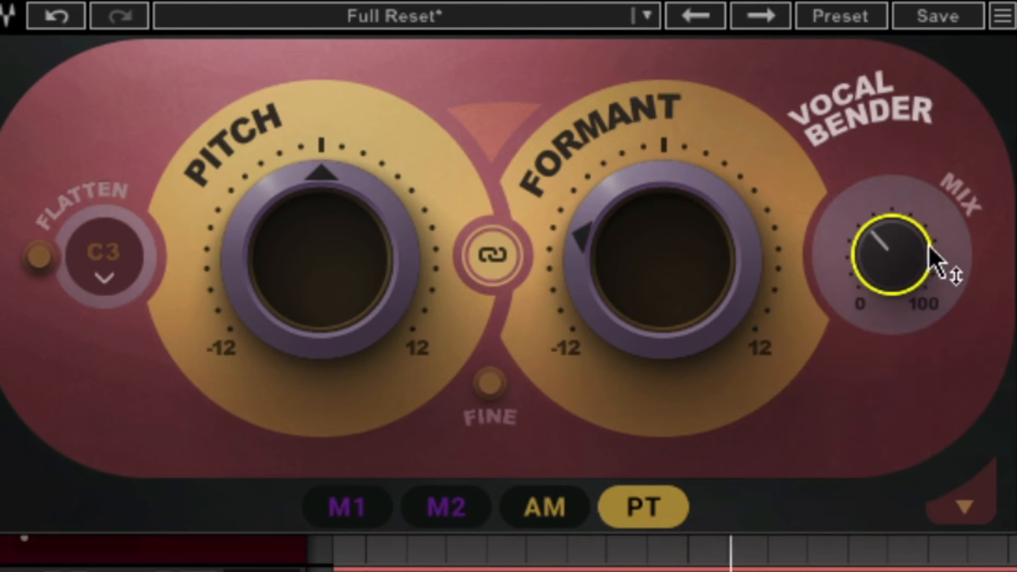
pyautogui.moveTo(912, 273)
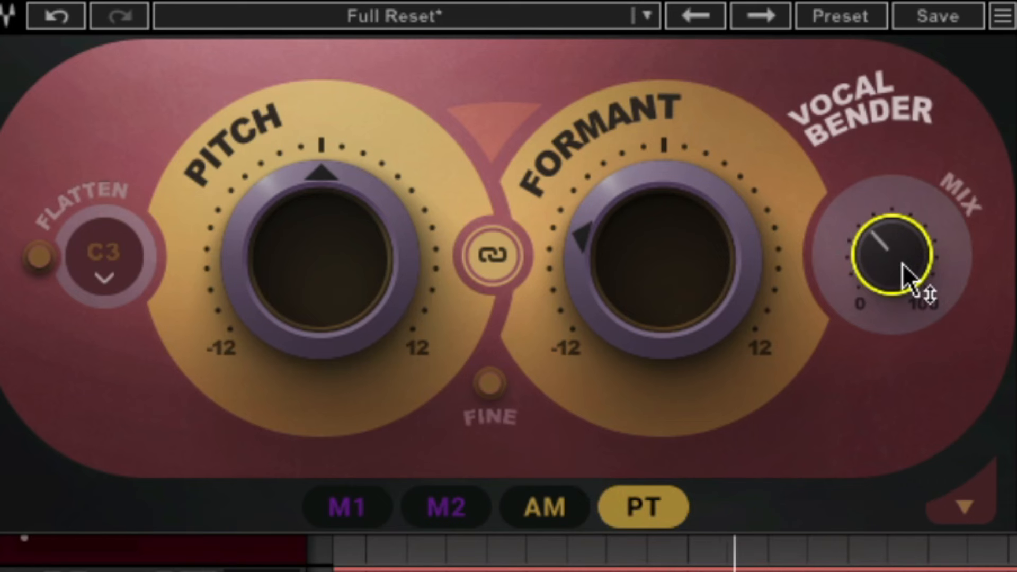
pyautogui.moveTo(903, 280); pyautogui.dragTo(904, 234)
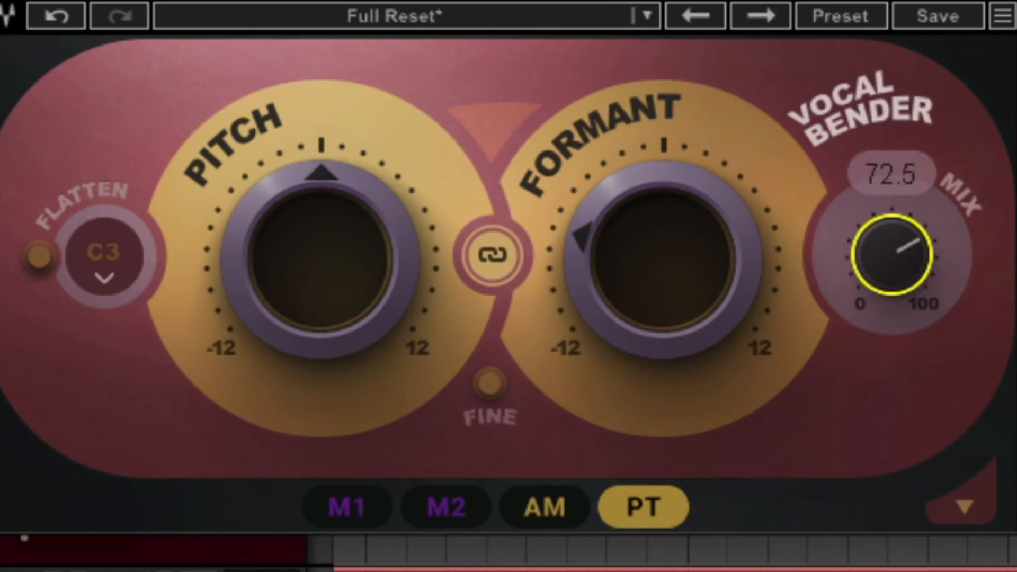
pyautogui.moveTo(908, 277); pyautogui.dragTo(908, 255)
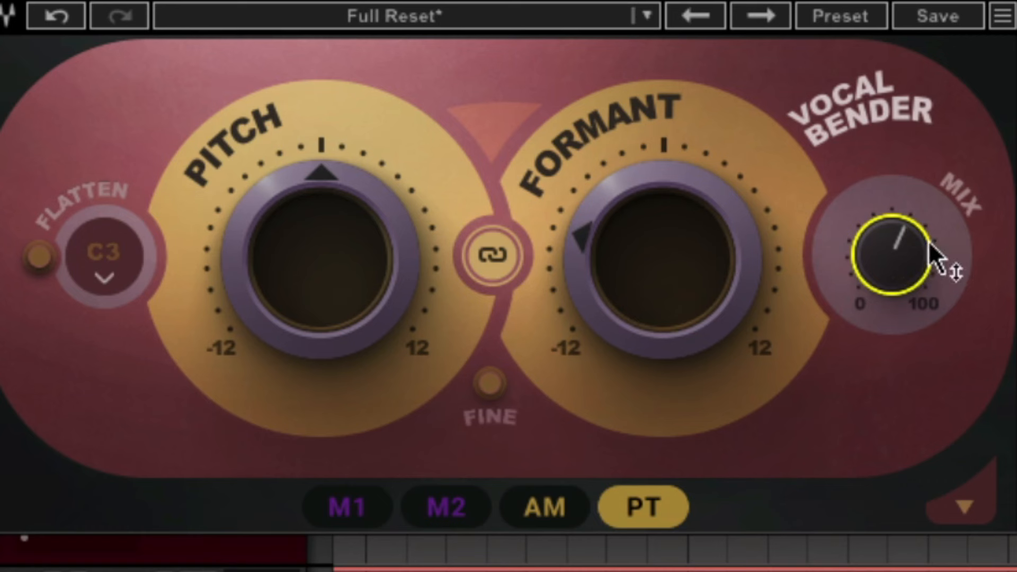
pyautogui.moveTo(909, 257)
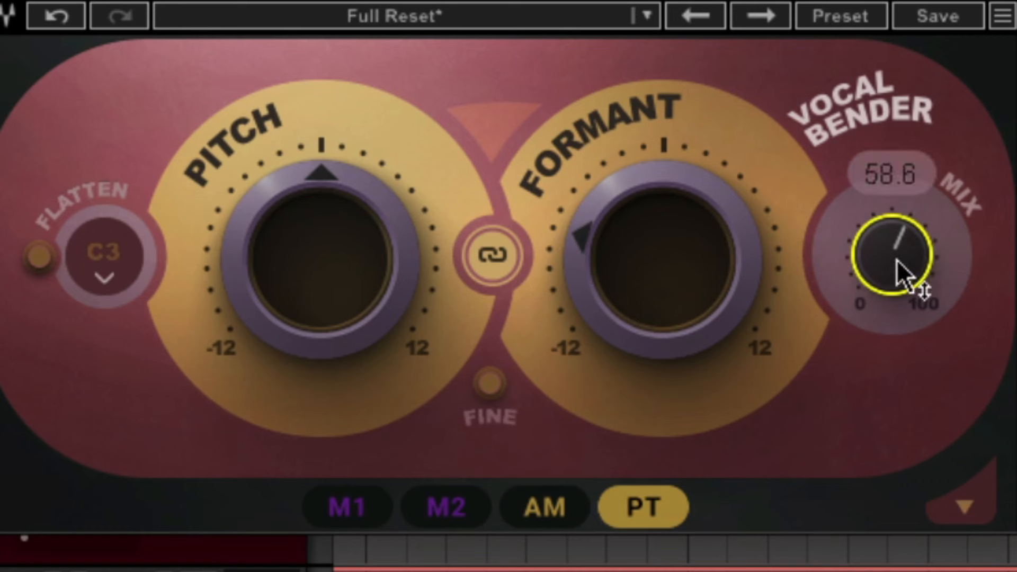
pyautogui.moveTo(898, 260)
pyautogui.mouseDown()
pyautogui.moveTo(890, 275)
pyautogui.moveTo(884, 245)
pyautogui.mouseUp()
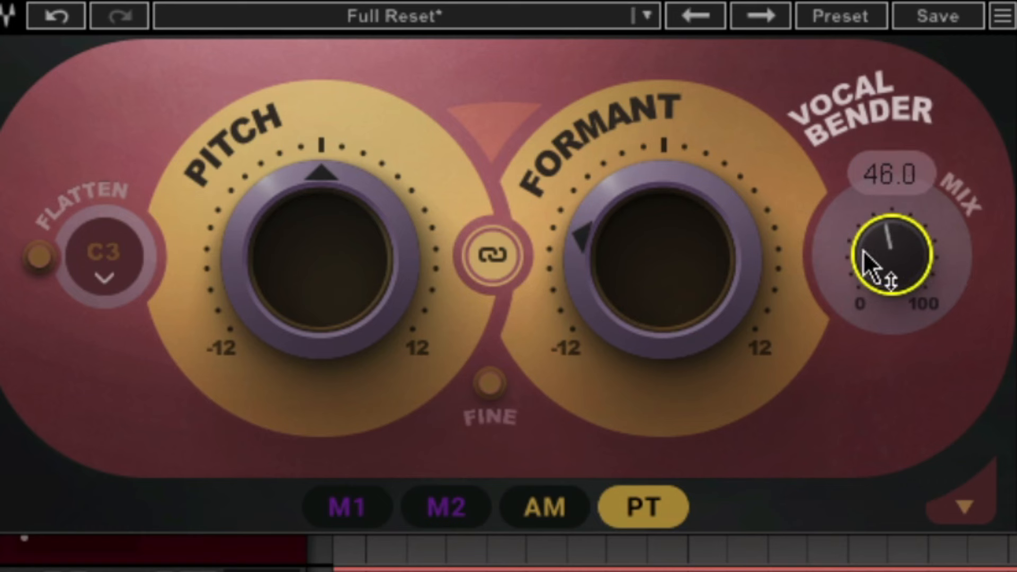
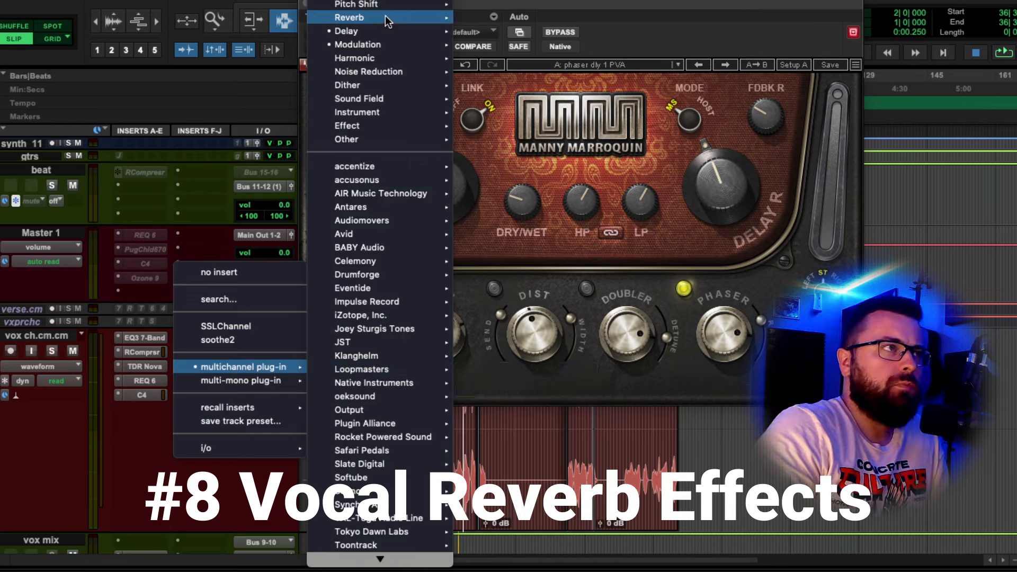
# Step: Replace the Manny Marroquin delay insert on vox ch.cm.cm with the multichannel MannyM Reverb and lower its Dry/Wet
pyautogui.moveTo(386, 17)
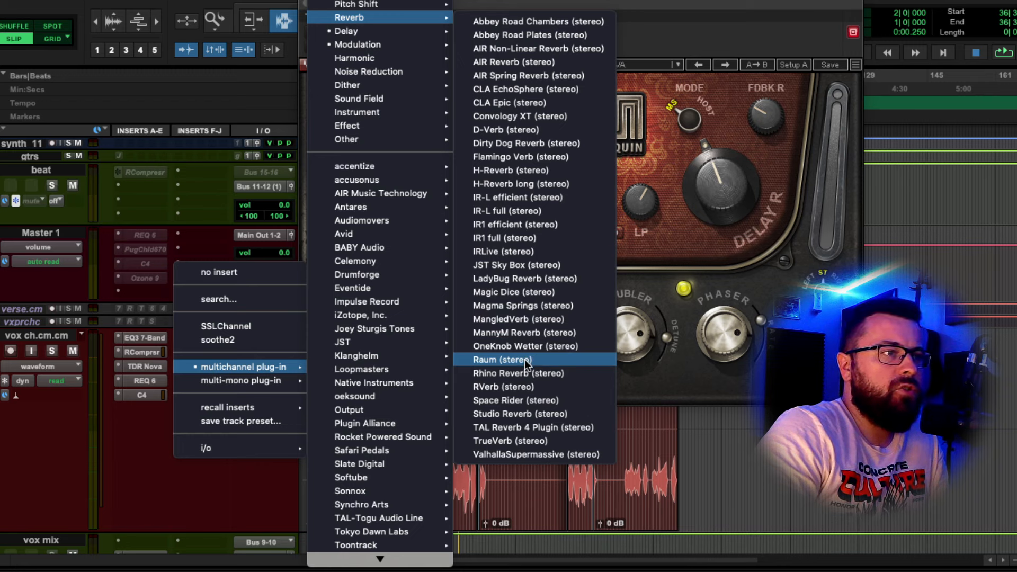
pyautogui.click(541, 332)
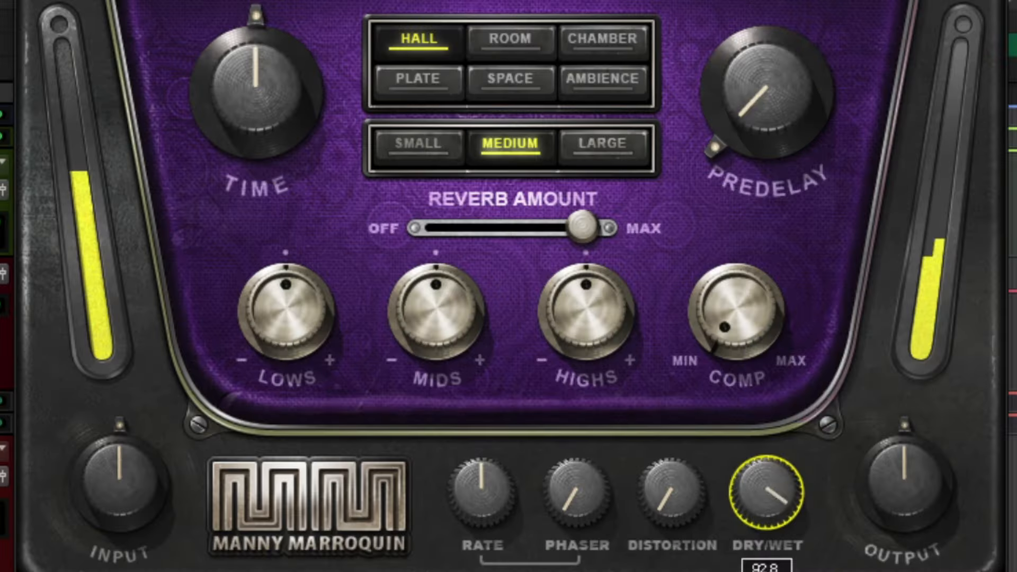
pyautogui.moveTo(733, 361); pyautogui.dragTo(733, 381)
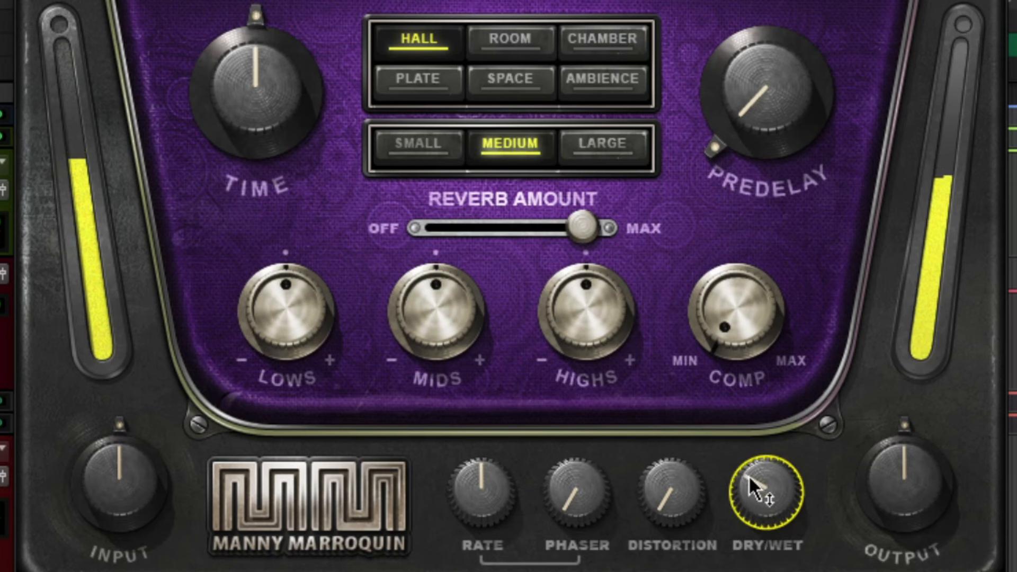
pyautogui.moveTo(747, 477); pyautogui.dragTo(747, 488)
# Step: Raise the reverb's Output slightly above centre and try Dry/Wet at 33.2, settling it a little lower
pyautogui.moveTo(881, 487); pyautogui.dragTo(881, 472)
pyautogui.moveTo(797, 511); pyautogui.dragTo(795, 499)
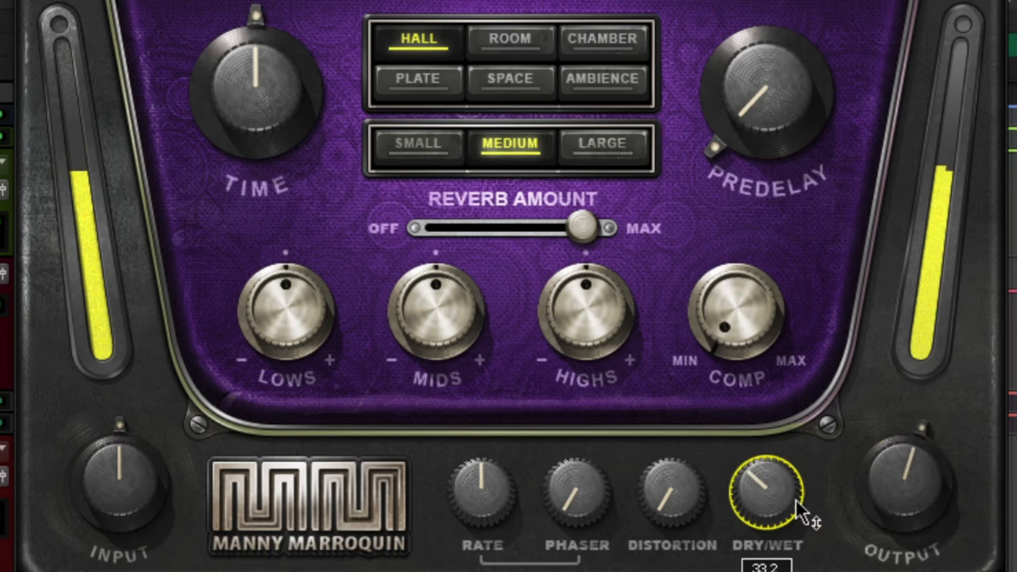
pyautogui.moveTo(882, 482); pyautogui.dragTo(881, 487)
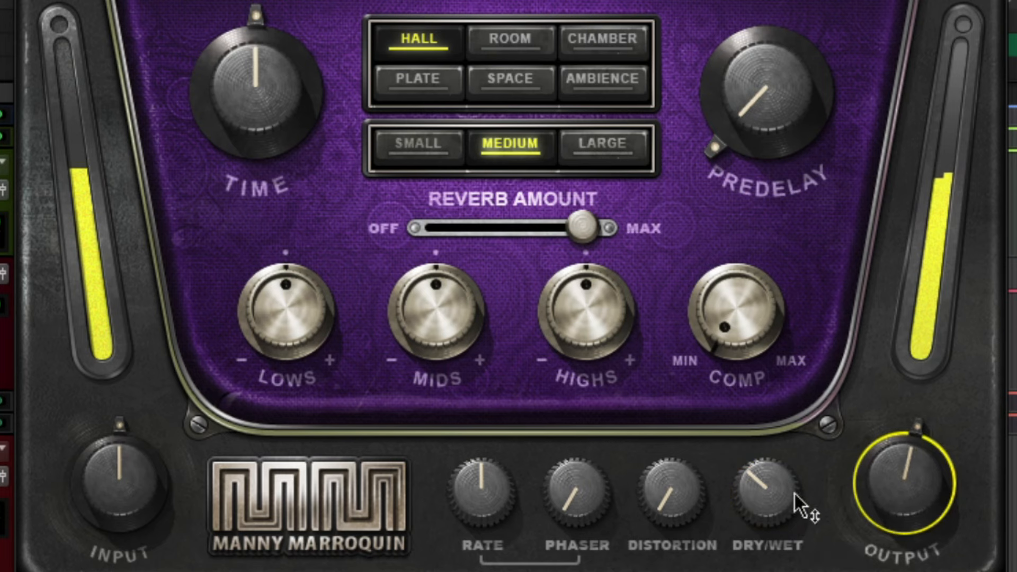
pyautogui.moveTo(800, 472); pyautogui.dragTo(772, 487)
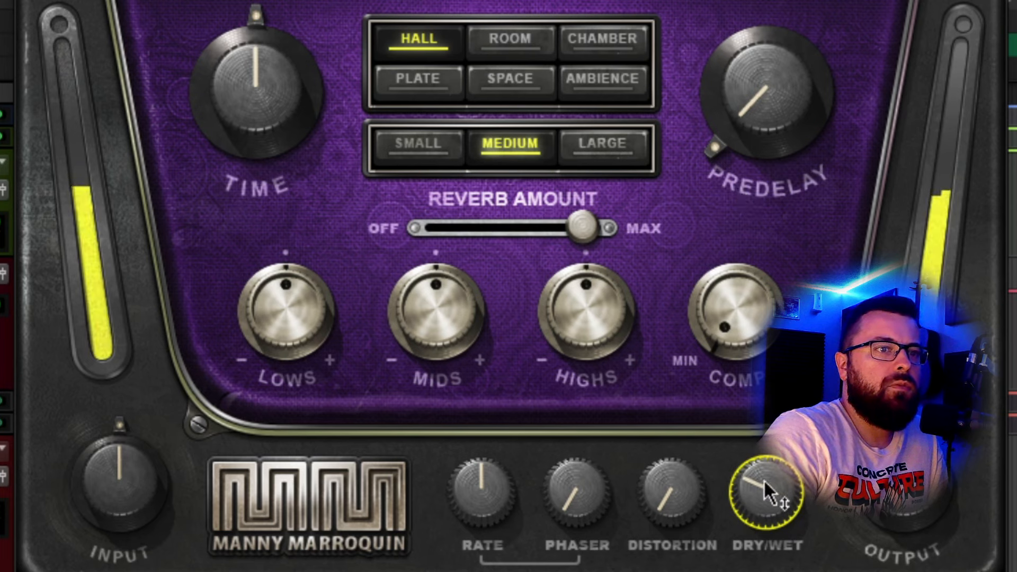
pyautogui.moveTo(772, 494); pyautogui.dragTo(772, 494)
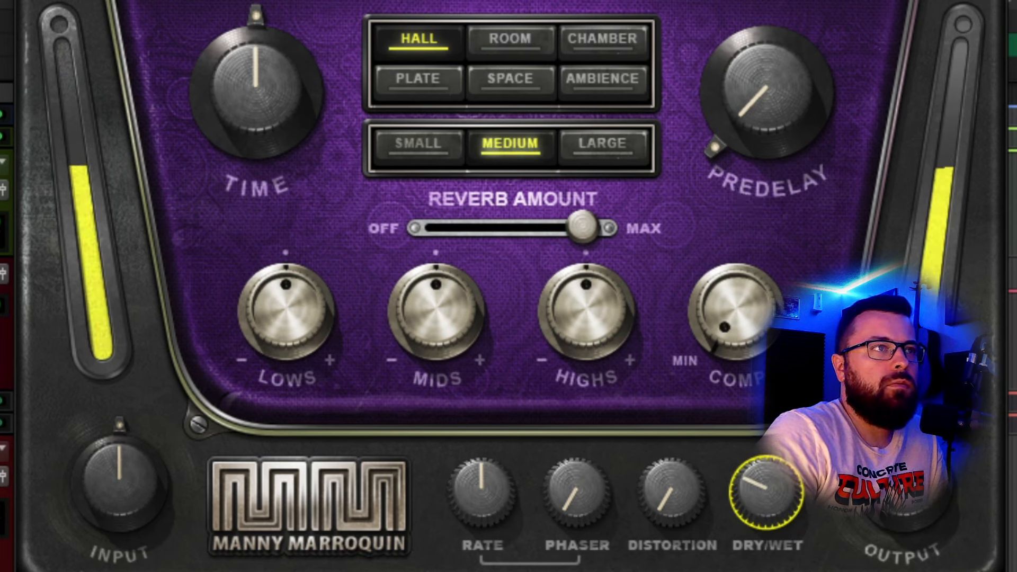
# Step: Switch the reverb type from Hall to Room, raise Dry/Wet to just under half, and boost the Output
pyautogui.click(508, 45)
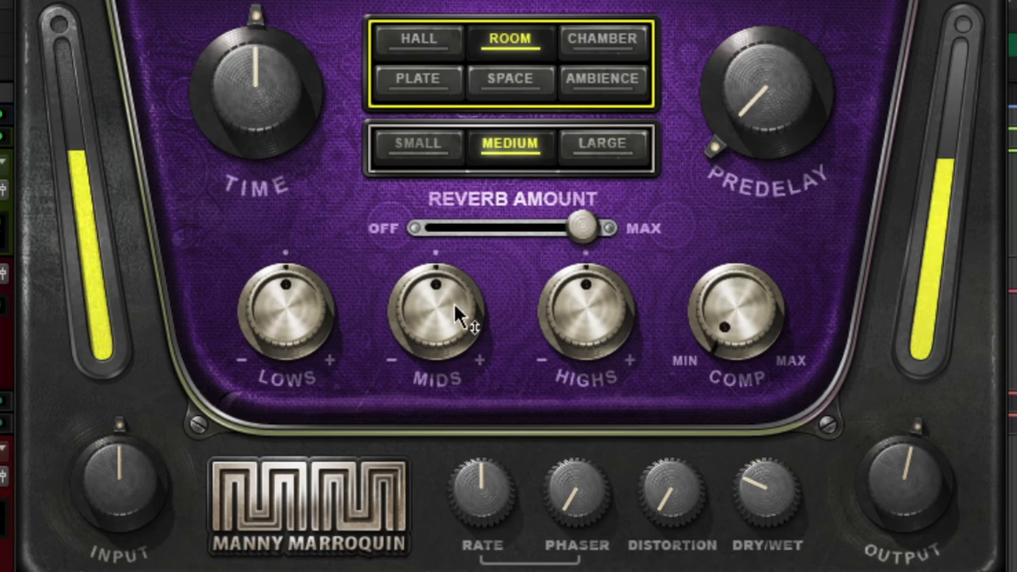
pyautogui.moveTo(756, 482)
pyautogui.mouseDown()
pyautogui.moveTo(755, 458)
pyautogui.moveTo(756, 476)
pyautogui.mouseUp()
pyautogui.click(877, 467)
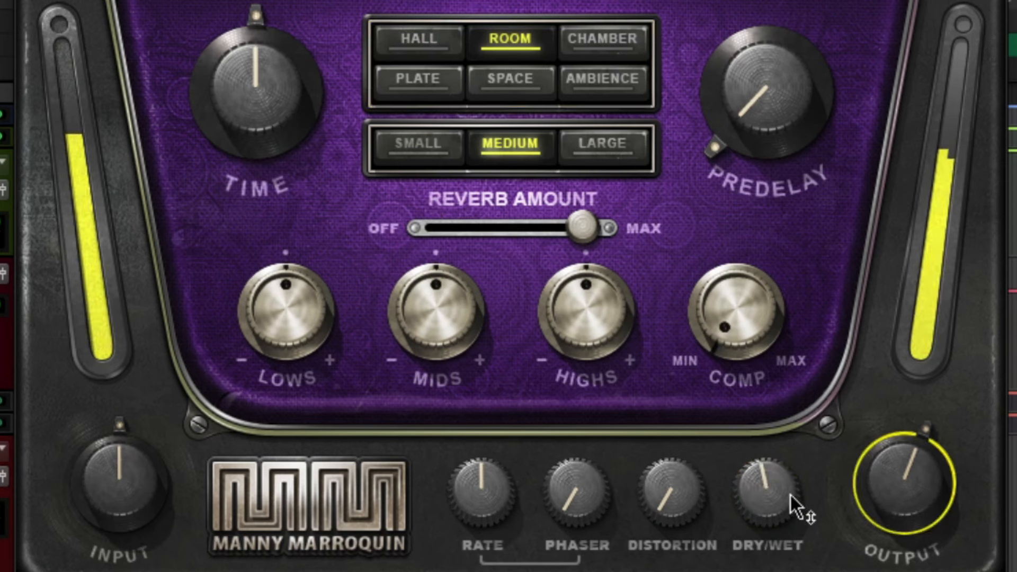
pyautogui.click(765, 490)
pyautogui.moveTo(903, 488); pyautogui.dragTo(895, 490)
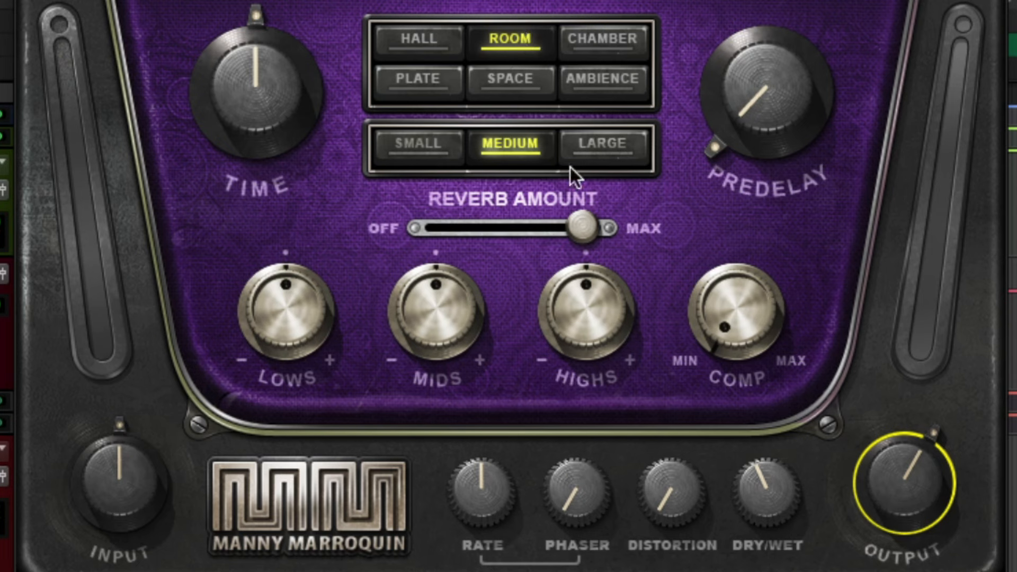
# Step: Play the vocal while setting the reverb's Output to 3.5 and Dry/Wet to 51.4
pyautogui.press('space')
pyautogui.moveTo(920, 450); pyautogui.dragTo(920, 450)
pyautogui.moveTo(762, 481); pyautogui.dragTo(763, 473)
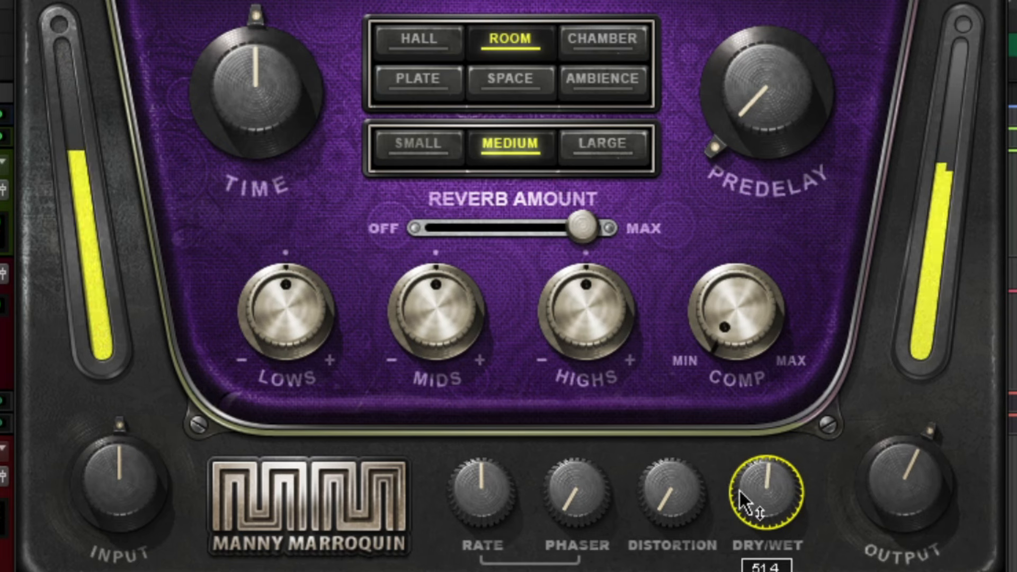
pyautogui.press('space')
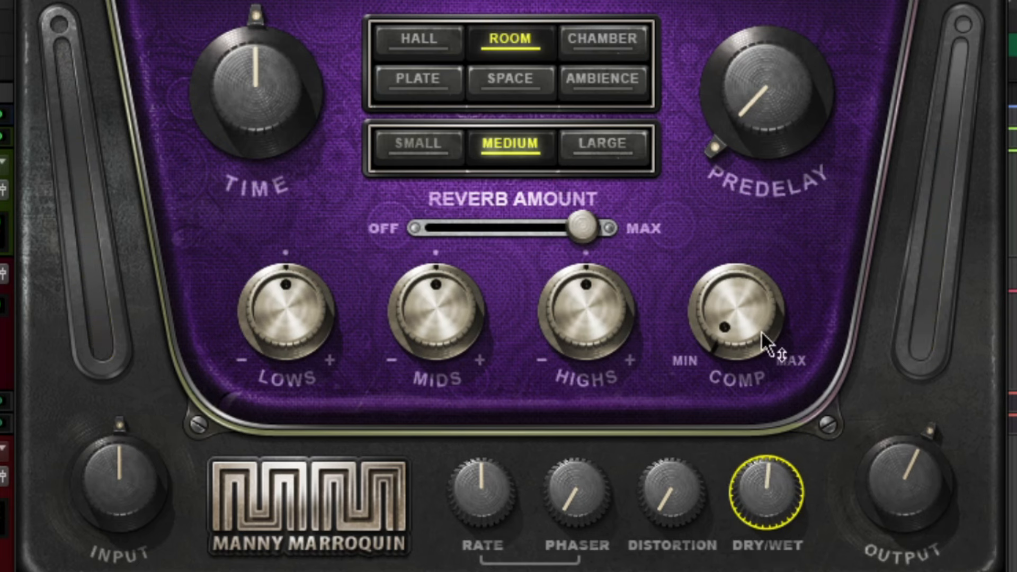
# Step: Play the vocal and raise the reverb's Highs to 37.7
pyautogui.press('space')
pyautogui.moveTo(596, 319); pyautogui.dragTo(596, 300)
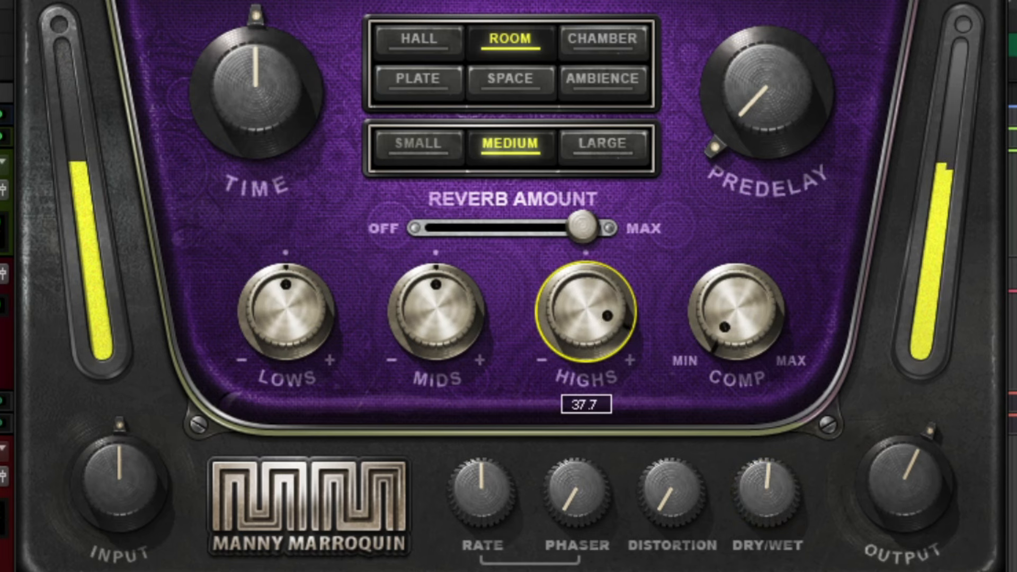
pyautogui.press('space')
# Step: Replay the phrase and lower Dry/Wet through 38.1 to 34.7
pyautogui.moveTo(922, 491)
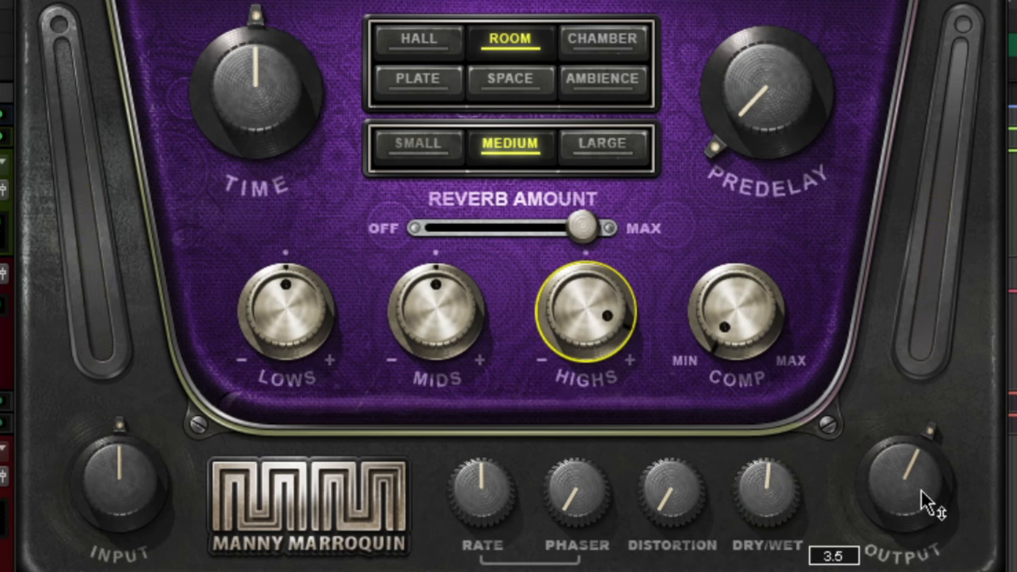
pyautogui.press('space')
pyautogui.moveTo(778, 508); pyautogui.dragTo(777, 524)
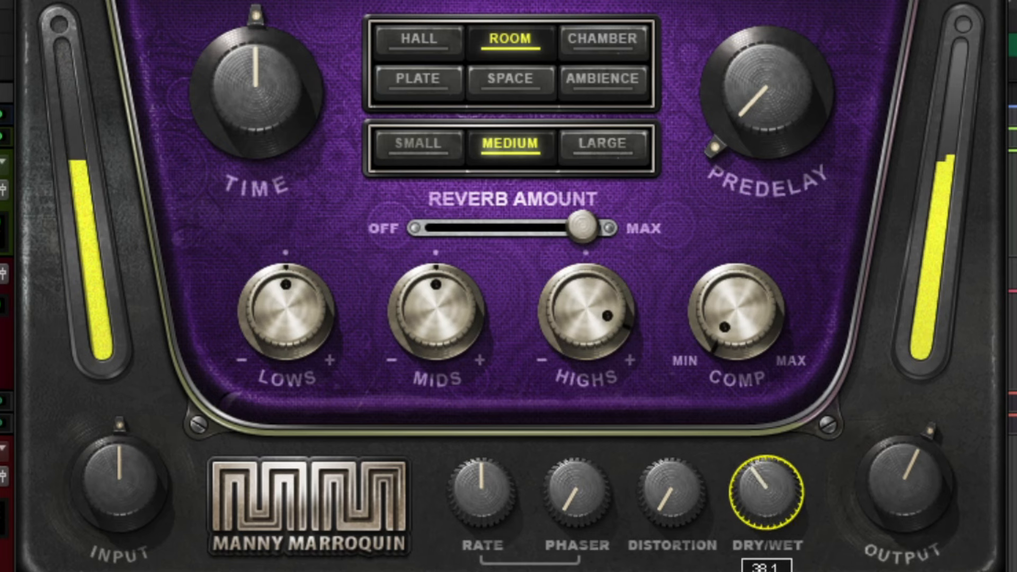
pyautogui.moveTo(774, 483); pyautogui.dragTo(773, 499)
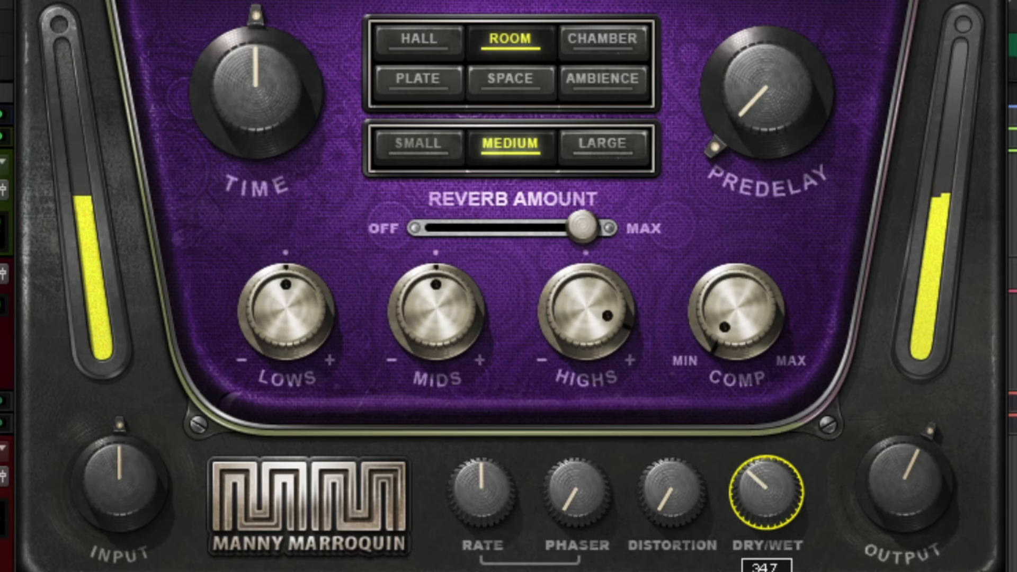
# Step: Switch the reverb type to Plate, raise Dry/Wet slightly, and pull the Highs back down somewhat
pyautogui.click(418, 80)
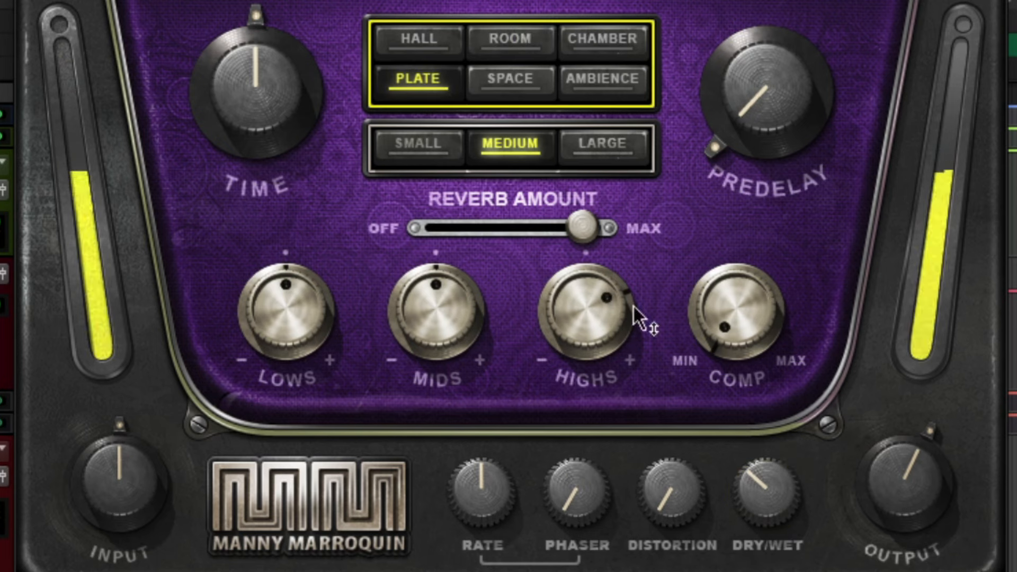
pyautogui.click(751, 490)
pyautogui.moveTo(750, 491)
pyautogui.mouseDown()
pyautogui.moveTo(750, 464)
pyautogui.moveTo(751, 495)
pyautogui.mouseUp()
pyautogui.moveTo(586, 313); pyautogui.dragTo(585, 333)
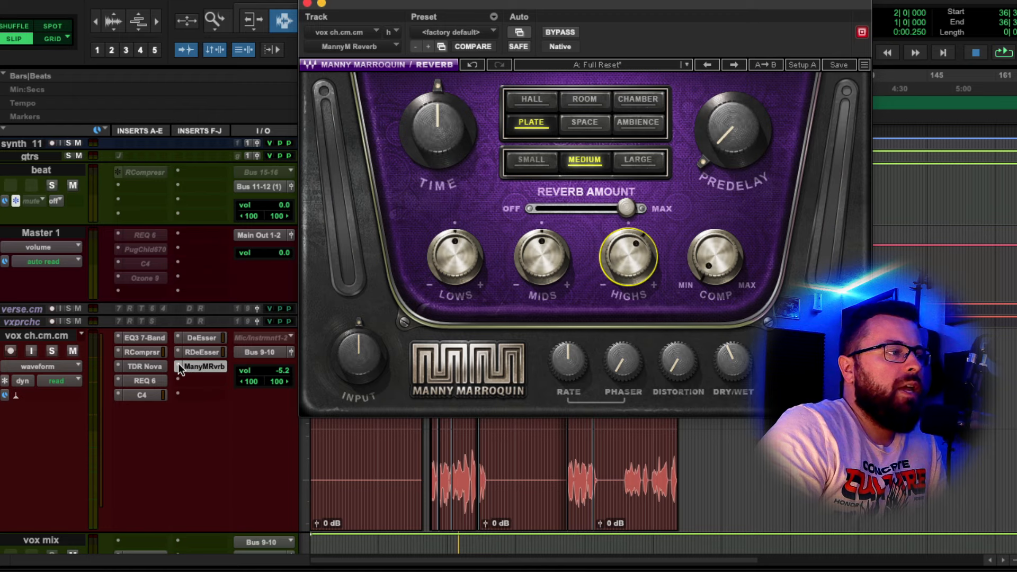
# Step: Replace the MannyM Reverb insert with Safari Pedals' Flamingo Verb and set its Blend to 39%
pyautogui.click(179, 366)
pyautogui.moveTo(233, 367)
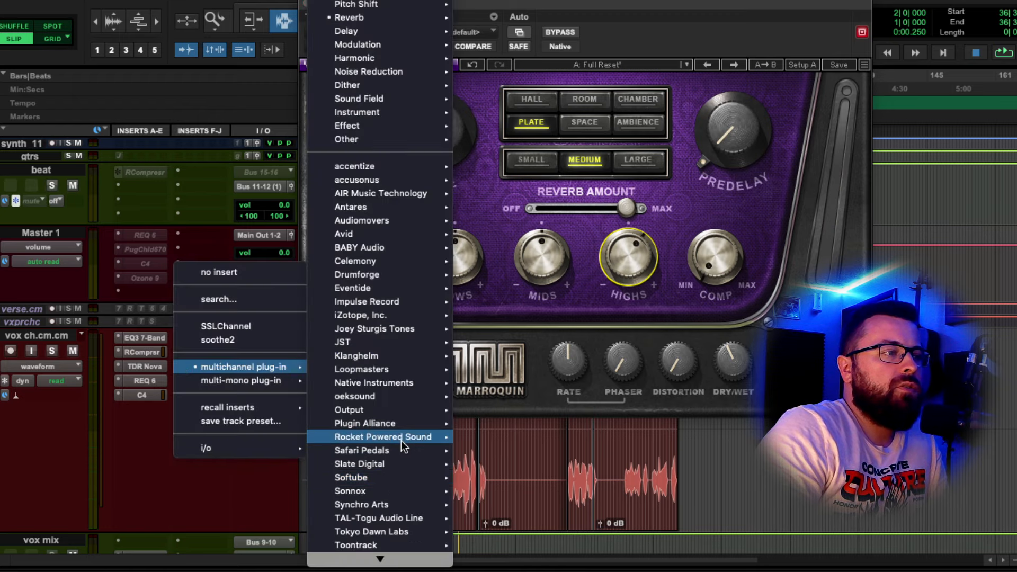
pyautogui.moveTo(400, 448)
pyautogui.click(521, 435)
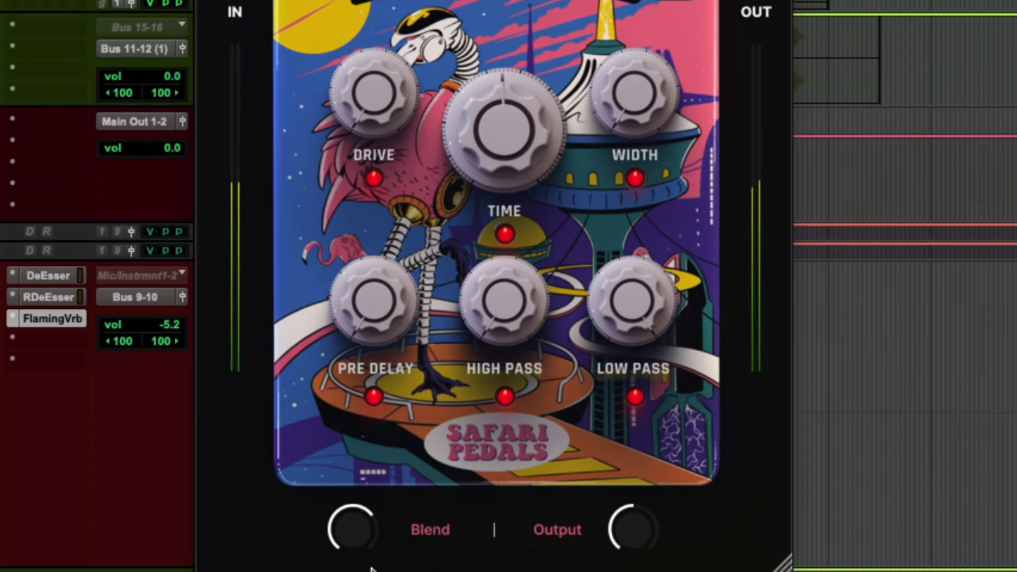
pyautogui.moveTo(361, 525); pyautogui.dragTo(361, 554)
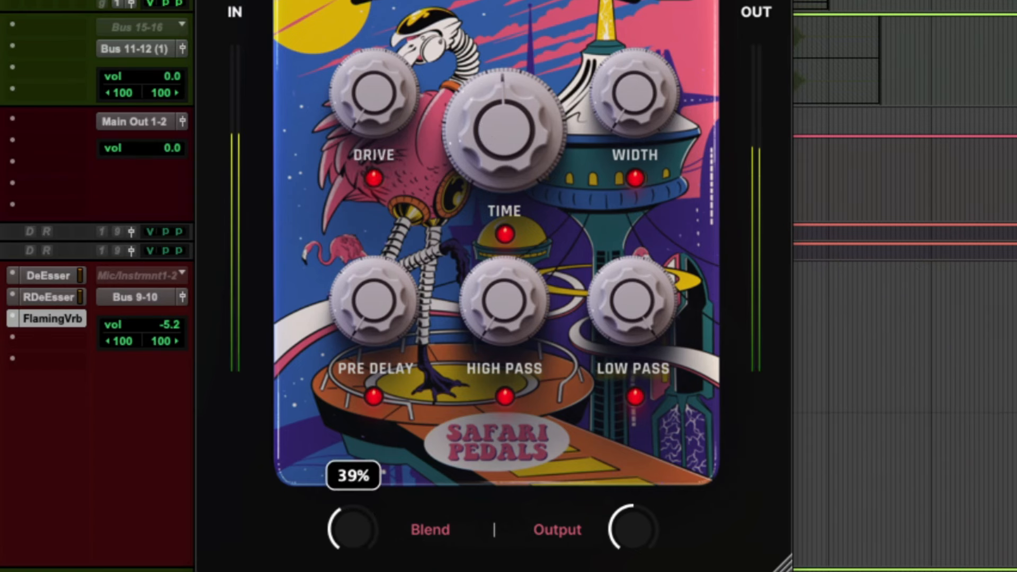
# Step: Set Flamingo Verb's Time to 2705 ms, reduce Blend to 21%, and add a little Drive
pyautogui.moveTo(506, 99); pyautogui.dragTo(511, 76)
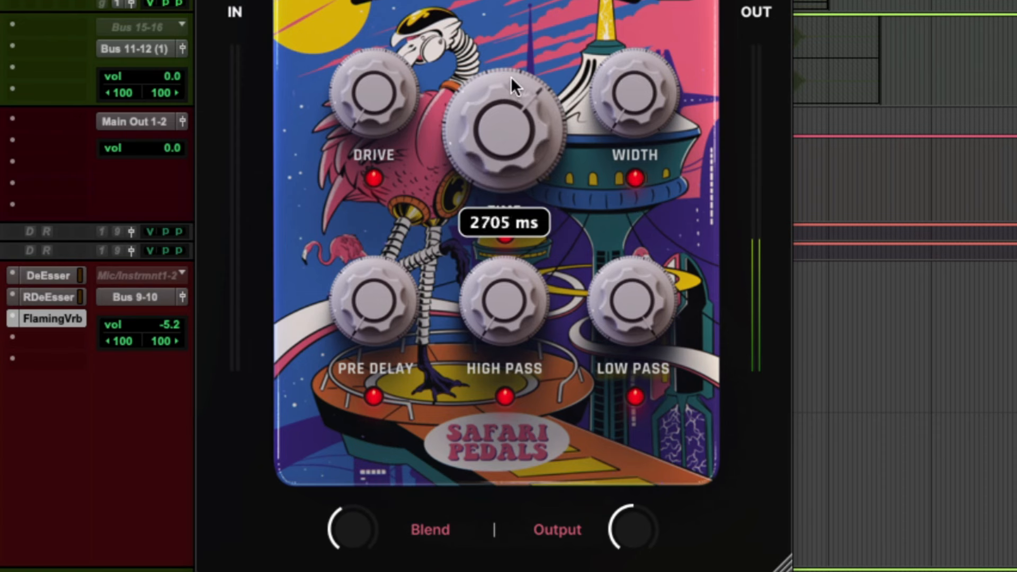
pyautogui.moveTo(370, 95); pyautogui.dragTo(329, 100)
pyautogui.moveTo(337, 524); pyautogui.dragTo(344, 571)
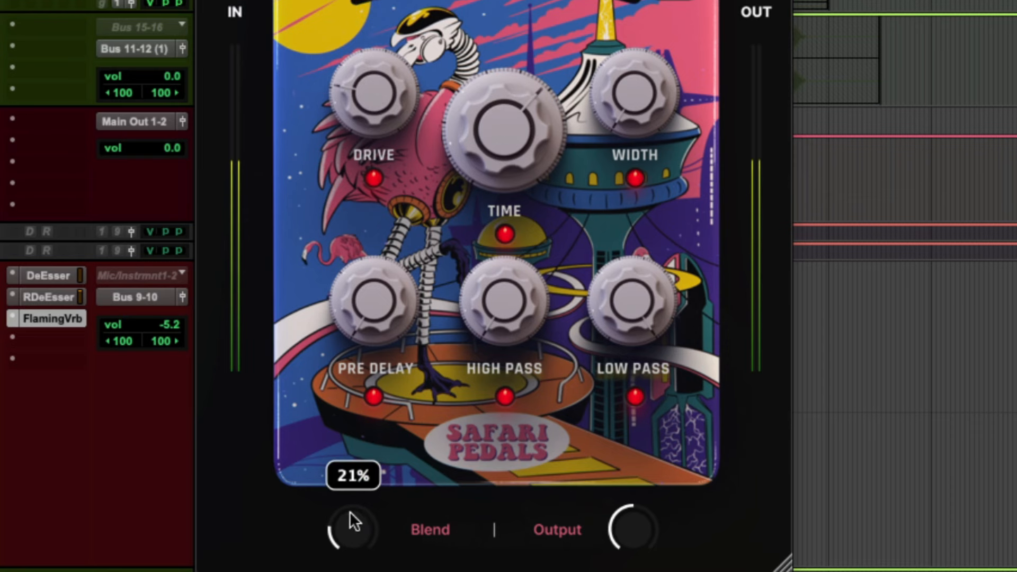
pyautogui.moveTo(381, 90); pyautogui.dragTo(374, 103)
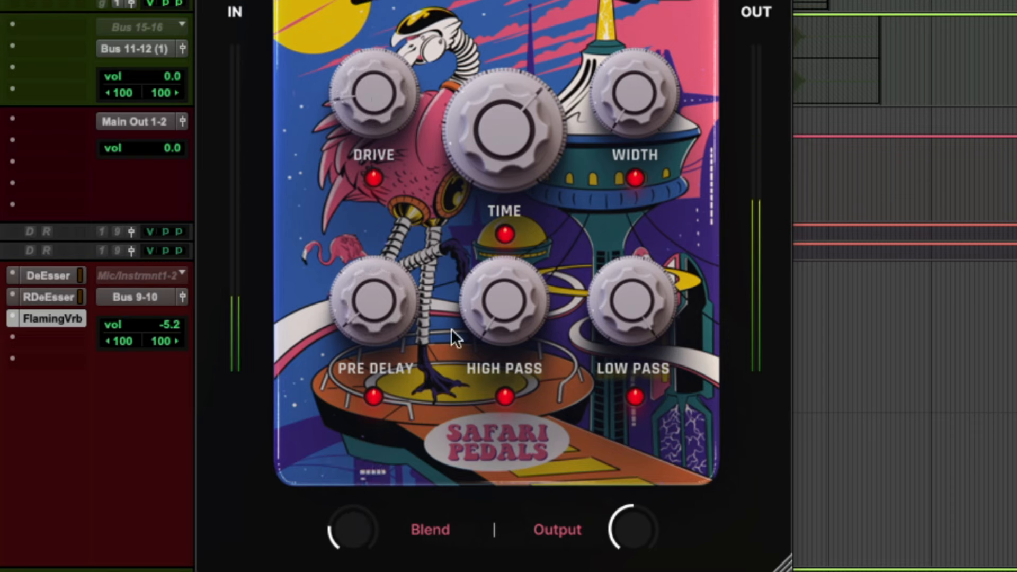
# Step: Raise Flamingo Verb's High Pass to roughly a quarter and settle Blend at a moderate level
pyautogui.moveTo(497, 309); pyautogui.dragTo(510, 249)
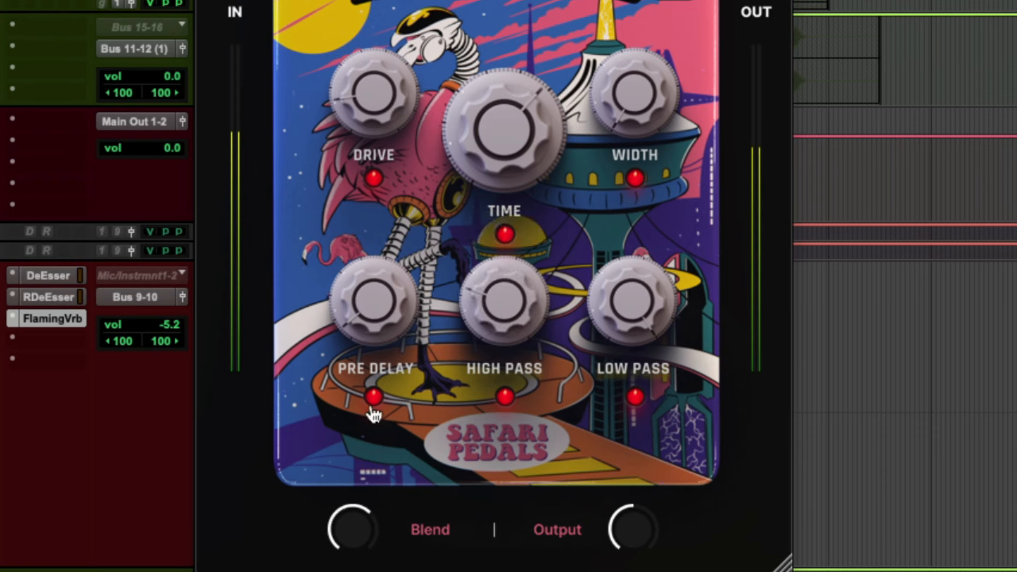
pyautogui.moveTo(351, 530); pyautogui.dragTo(355, 534)
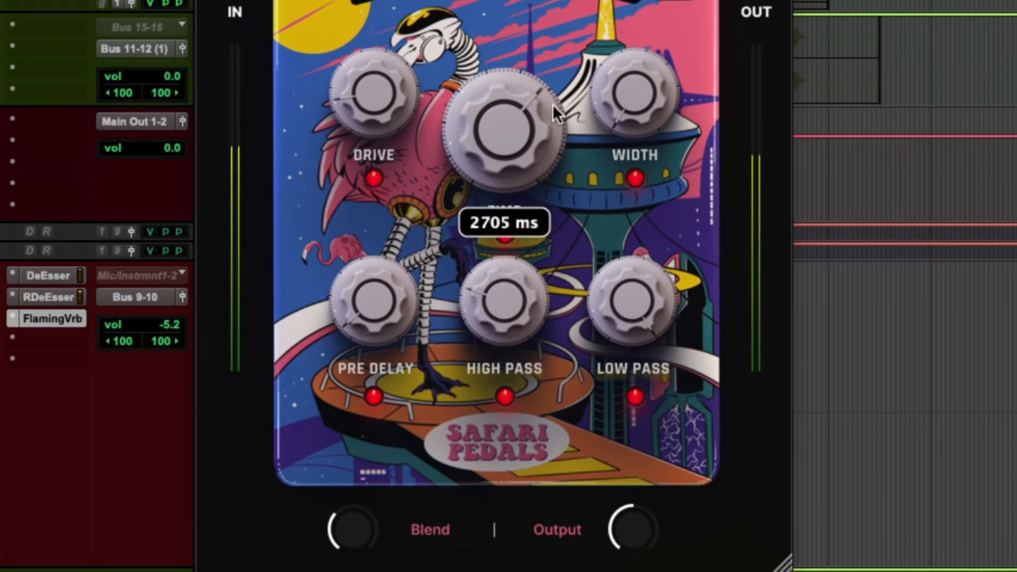
# Step: Shorten Flamingo Verb's Time to about the middle of its range, widen Width past halfway, and play the vocal
pyautogui.moveTo(552, 104); pyautogui.dragTo(528, 126)
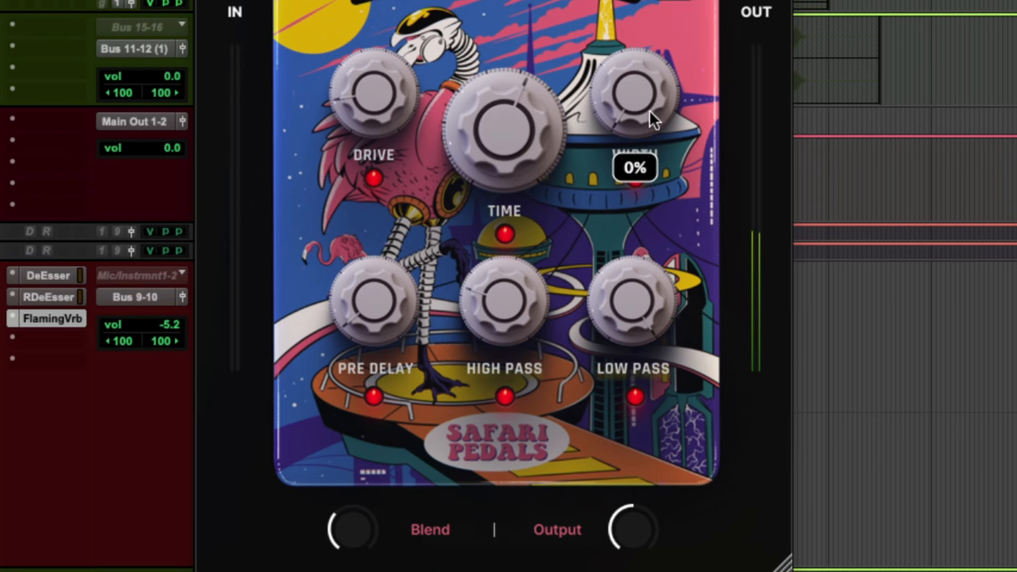
pyautogui.moveTo(649, 110); pyautogui.dragTo(649, 69)
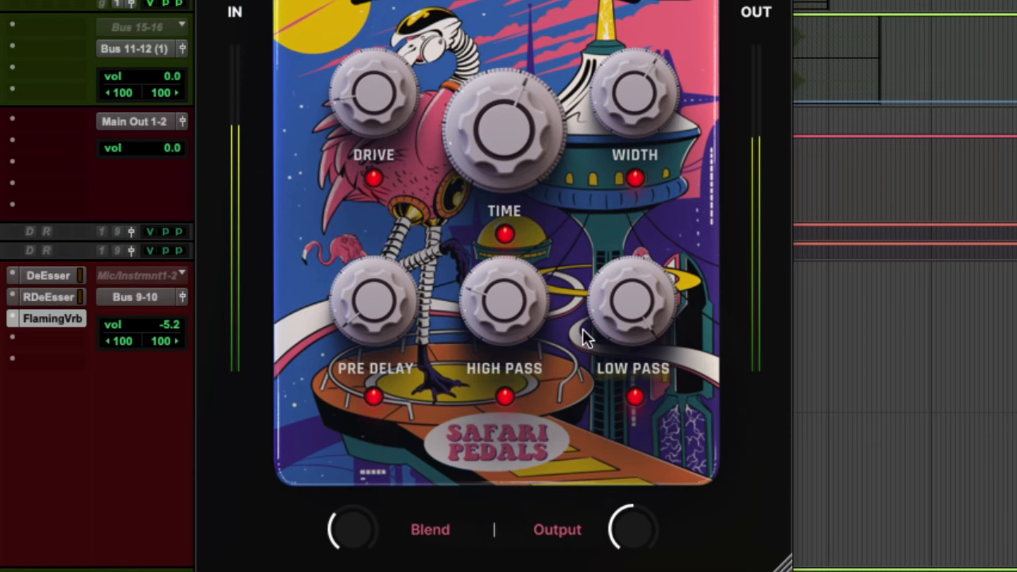
pyautogui.moveTo(506, 120); pyautogui.dragTo(507, 144)
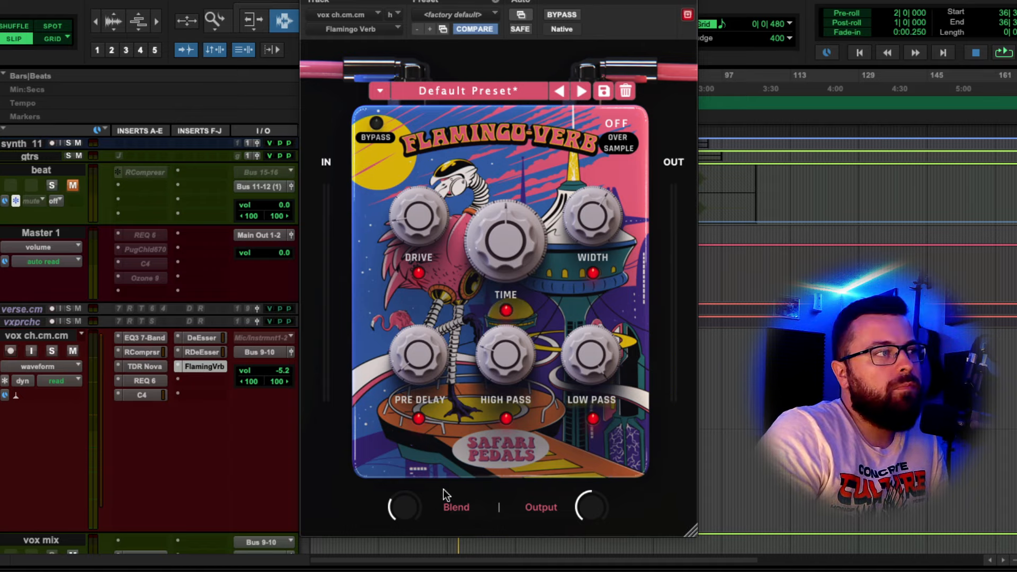
pyautogui.press('space')
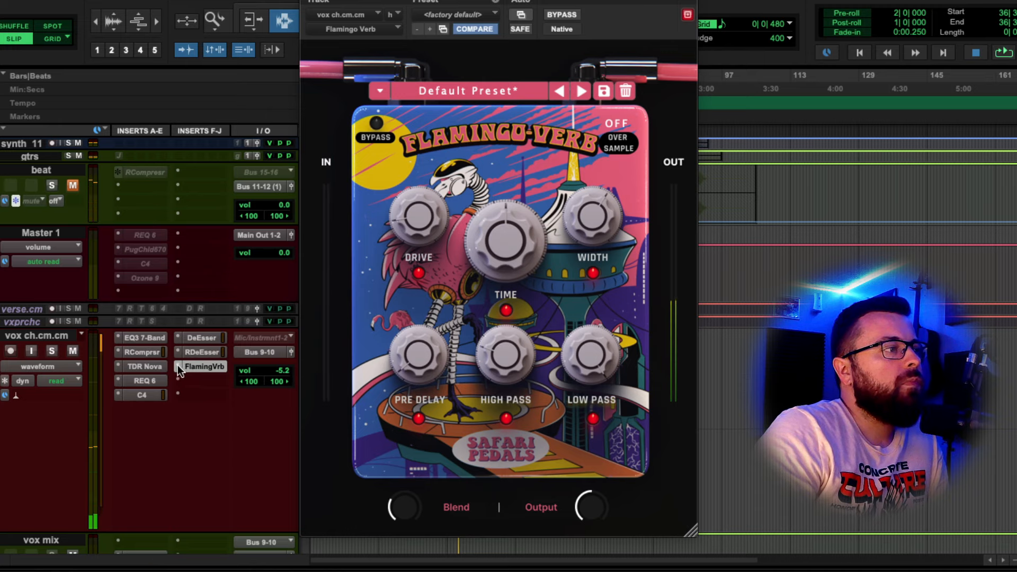
# Step: Replace the Flamingo Verb insert on vox ch.cm.cm with the multichannel reverb Raum
pyautogui.click(177, 366)
pyautogui.moveTo(396, 17)
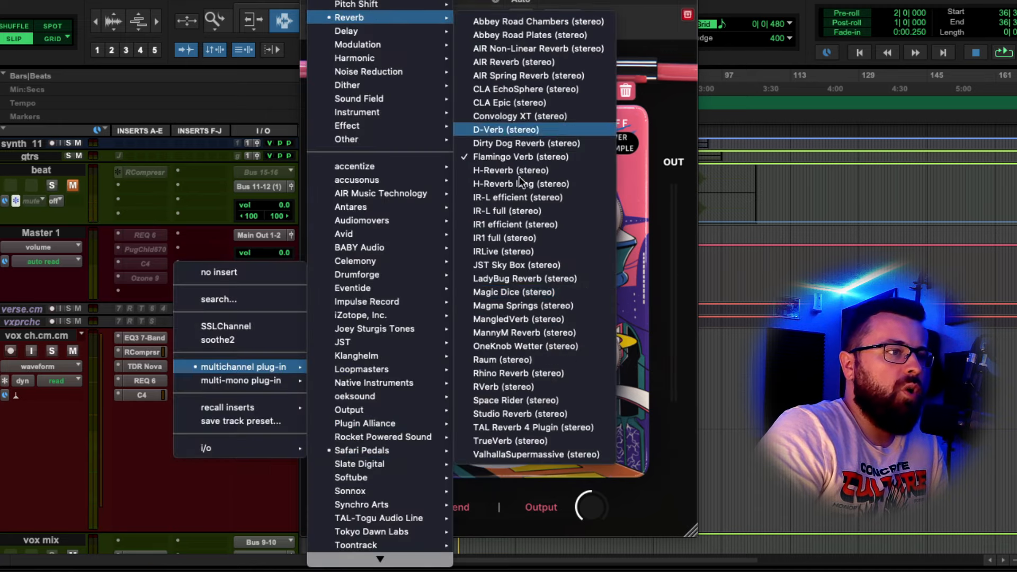
pyautogui.click(498, 390)
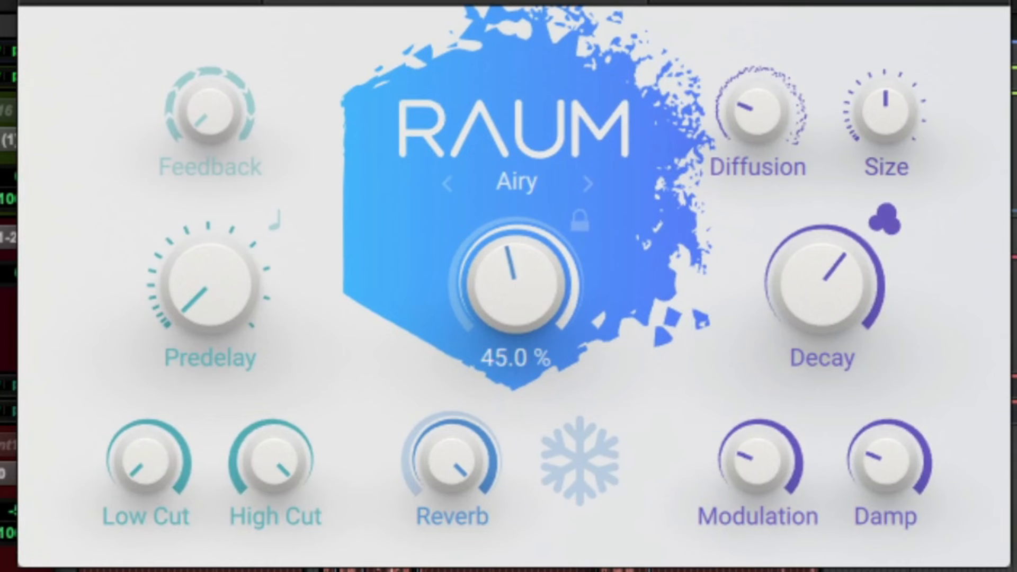
# Step: Set Raum's Decay to 2.6 s and reduce its Mix through 39.0% to 28.0%
pyautogui.moveTo(516, 285); pyautogui.dragTo(516, 300)
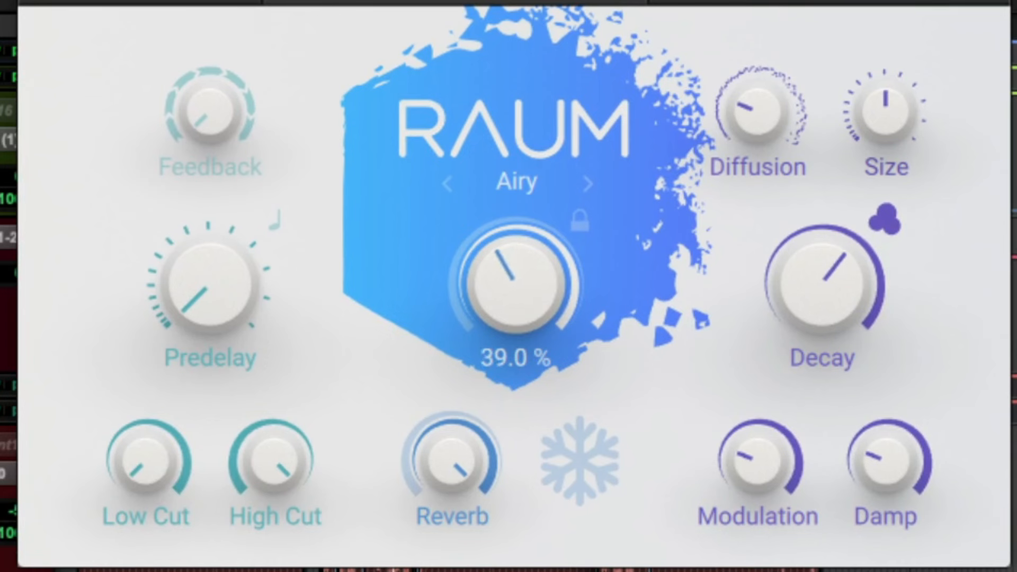
pyautogui.moveTo(833, 291); pyautogui.dragTo(833, 313)
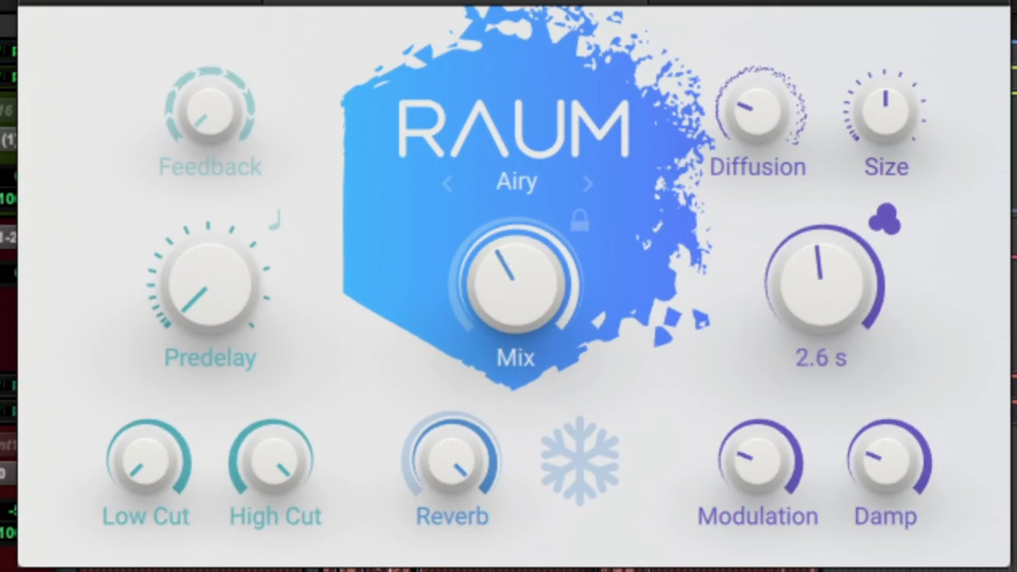
pyautogui.moveTo(568, 288); pyautogui.dragTo(568, 311)
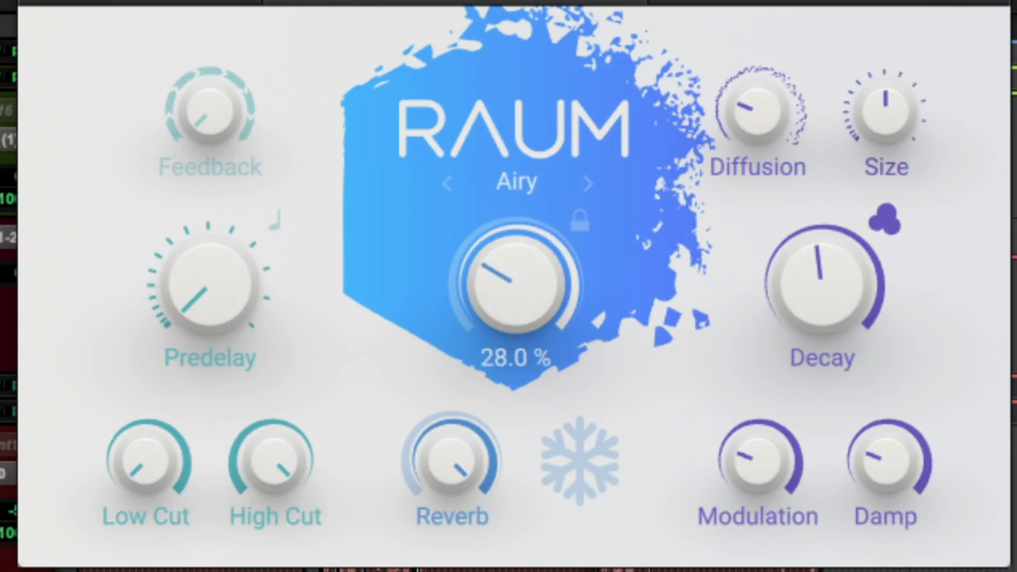
# Step: Set Raum's Low Cut to roughly a quarter of its range and raise Mix to 41.5%
pyautogui.moveTo(568, 312); pyautogui.dragTo(567, 307)
pyautogui.click(253, 442)
pyautogui.moveTo(156, 465); pyautogui.dragTo(155, 452)
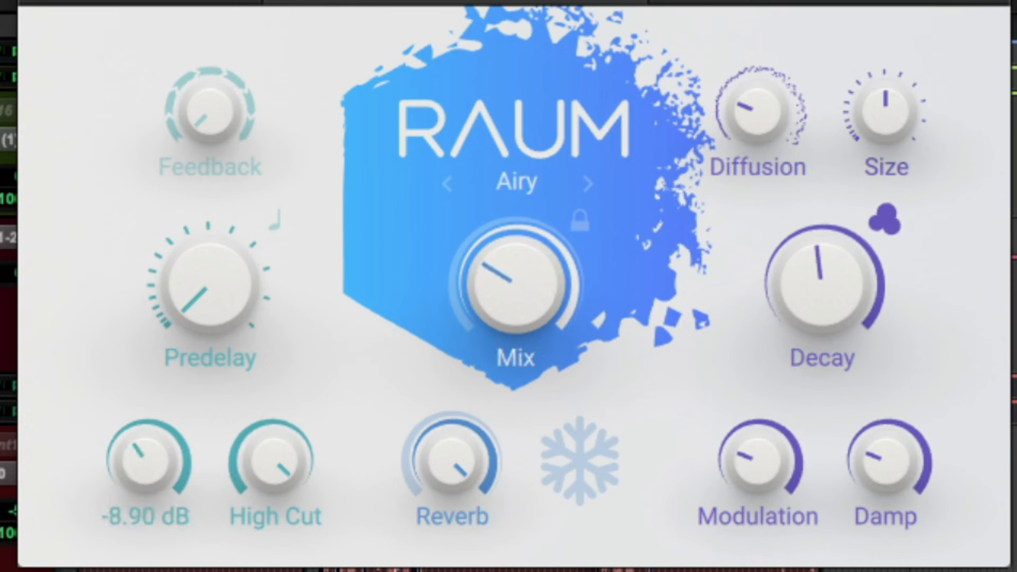
pyautogui.moveTo(519, 286)
pyautogui.mouseDown()
pyautogui.moveTo(519, 255)
pyautogui.moveTo(519, 271)
pyautogui.mouseUp()
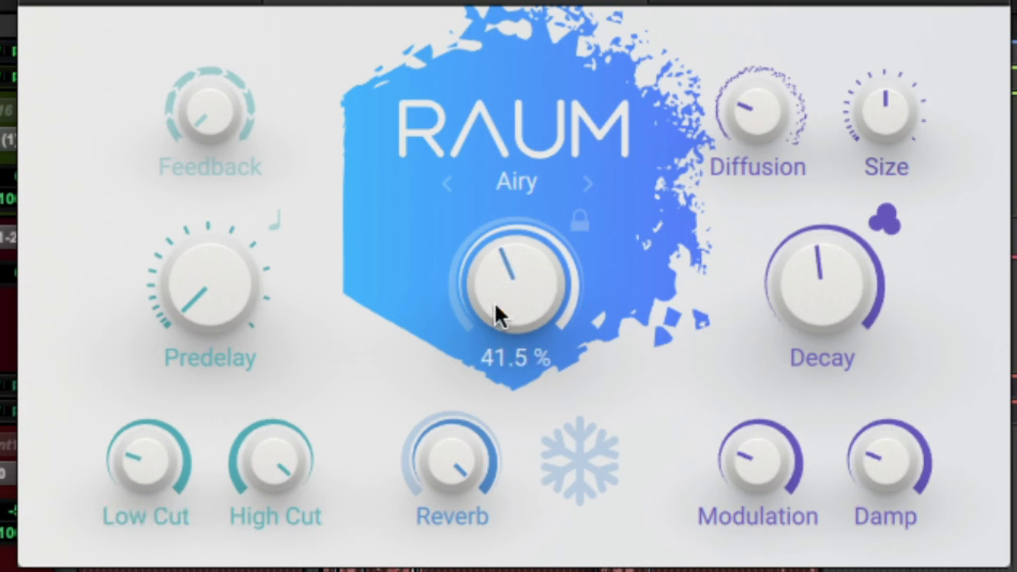
# Step: Shorten Raum's Decay to 1.9 s and raise Damp to well past three quarters of its range
pyautogui.moveTo(793, 269); pyautogui.dragTo(793, 279)
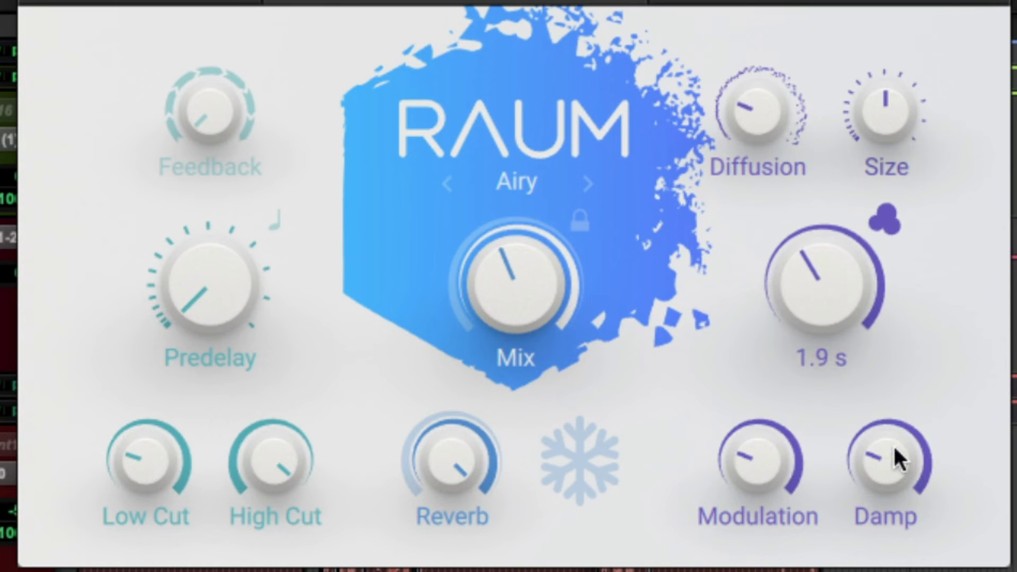
pyautogui.moveTo(885, 449); pyautogui.dragTo(885, 452)
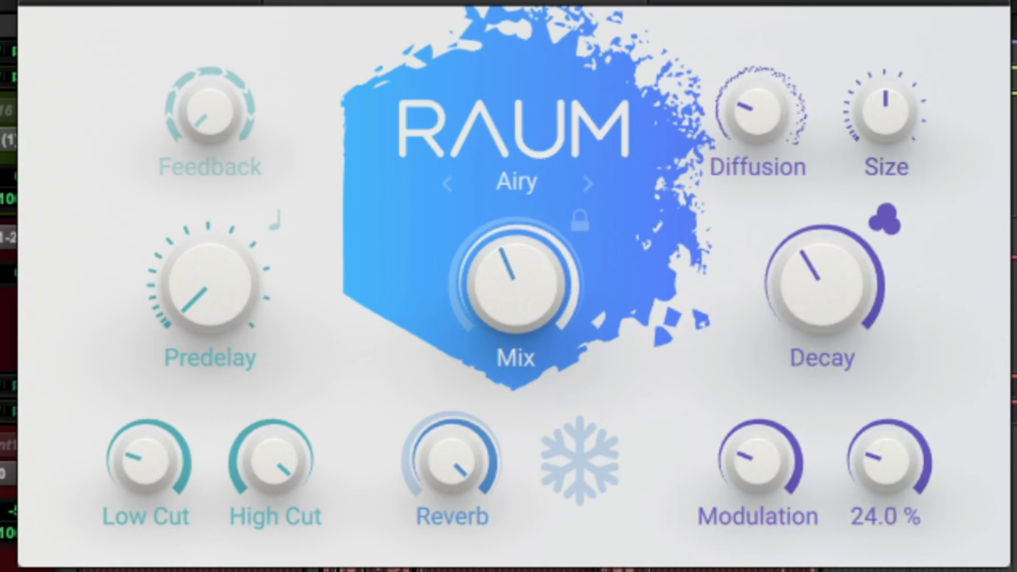
pyautogui.doubleClick(880, 447)
pyautogui.moveTo(883, 459); pyautogui.dragTo(878, 487)
# Step: Raise Raum's Mix to 60.0%, settle it at 58.0%, and toggle bypass on and off to compare the reverb with the dry vocal
pyautogui.moveTo(472, 274)
pyautogui.mouseDown()
pyautogui.moveTo(491, 262)
pyautogui.moveTo(491, 271)
pyautogui.mouseUp()
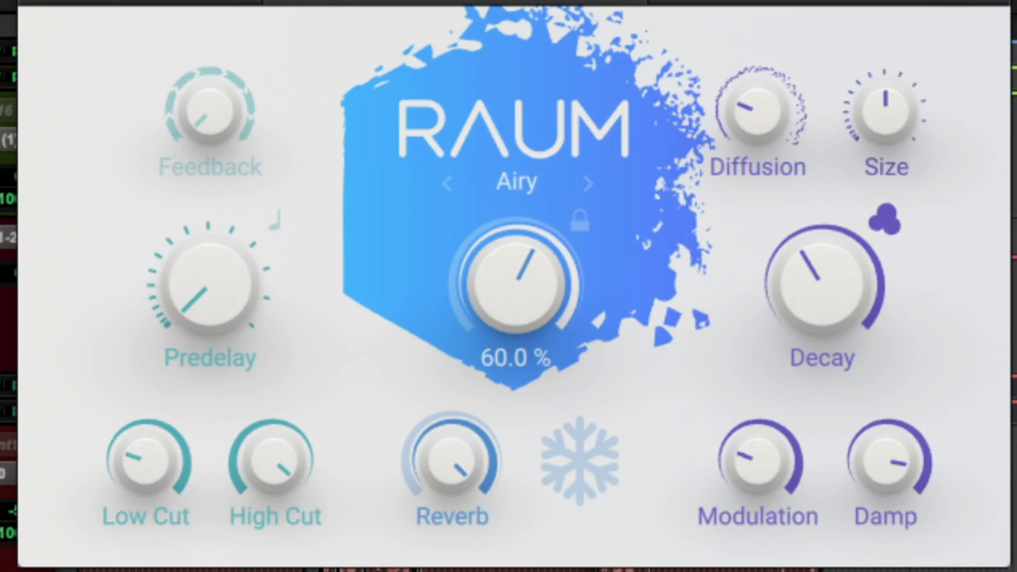
pyautogui.moveTo(516, 284); pyautogui.dragTo(516, 288)
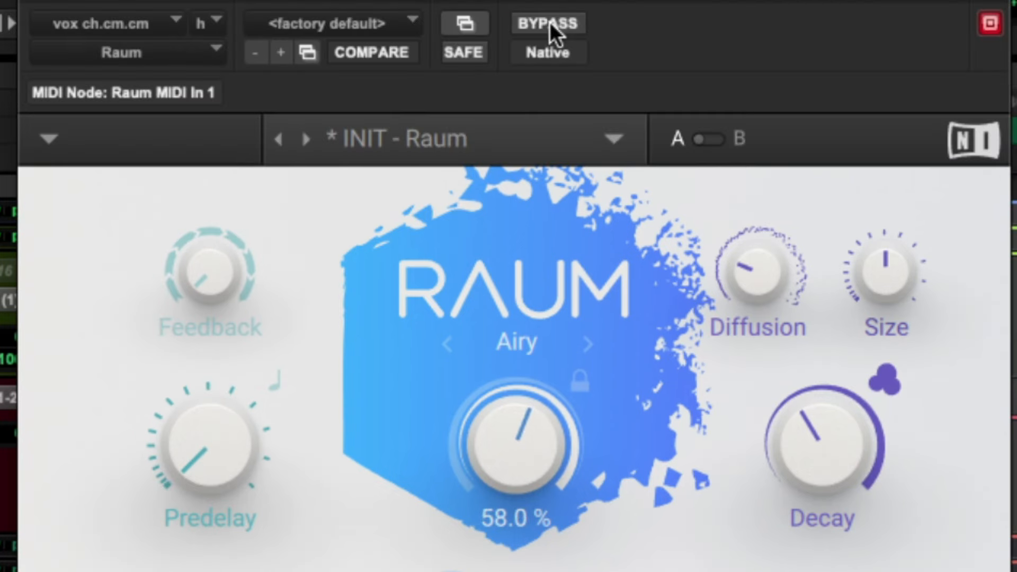
pyautogui.click(550, 24)
pyautogui.click(550, 24)
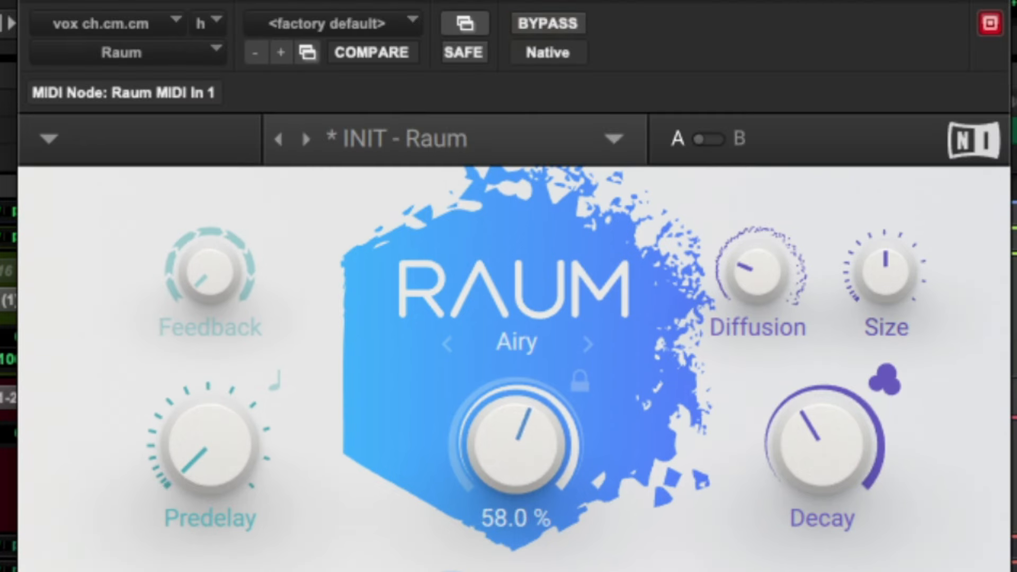